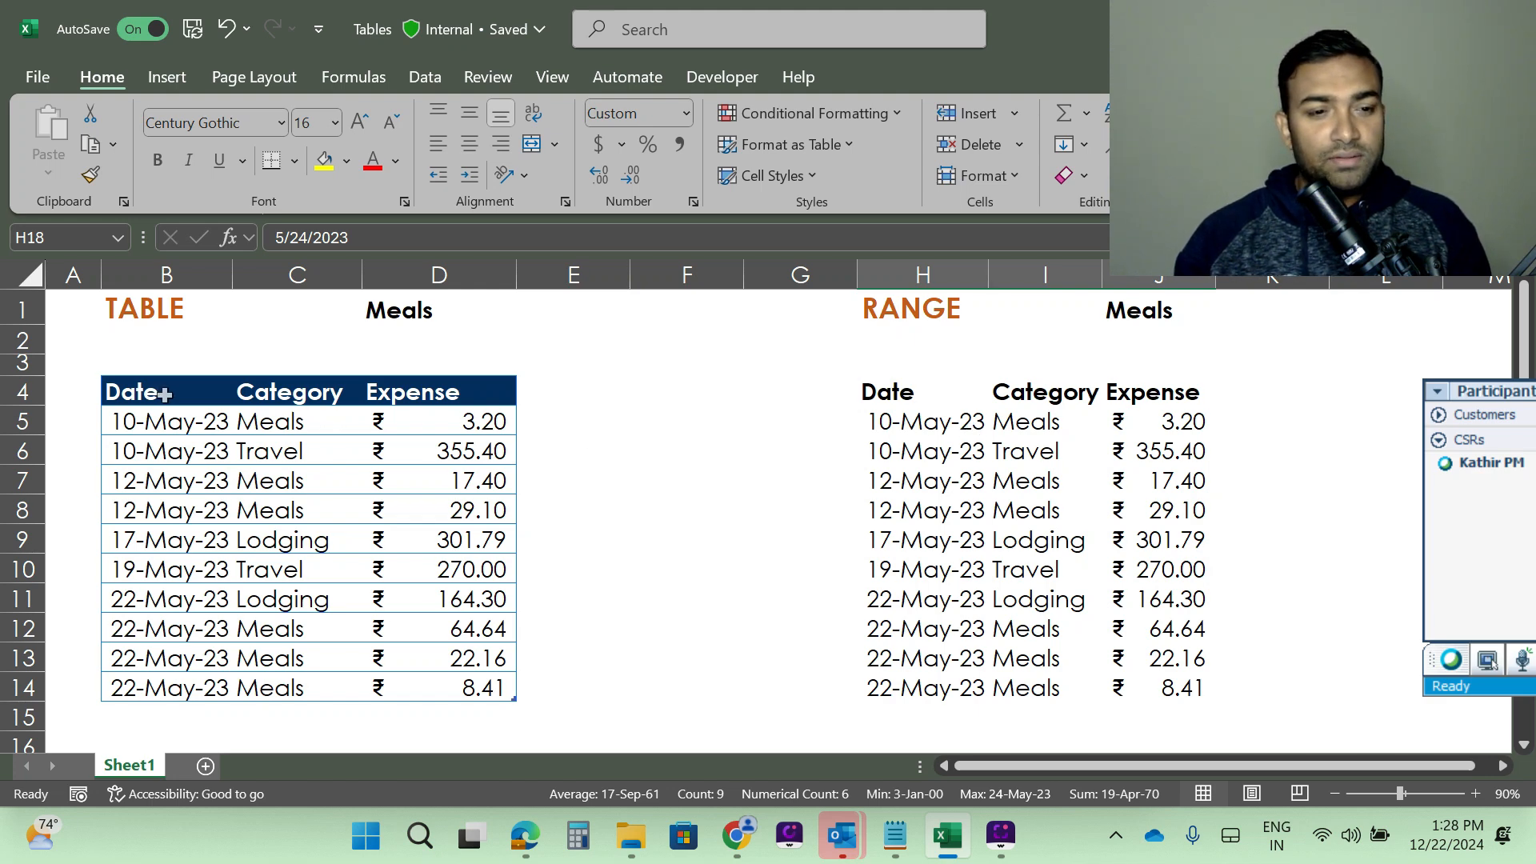
- Select the formatted table B4:D14 and the plain range H4:J14 to compare the two data sets
{"action": "left_click", "coordinate": [620, 414]}
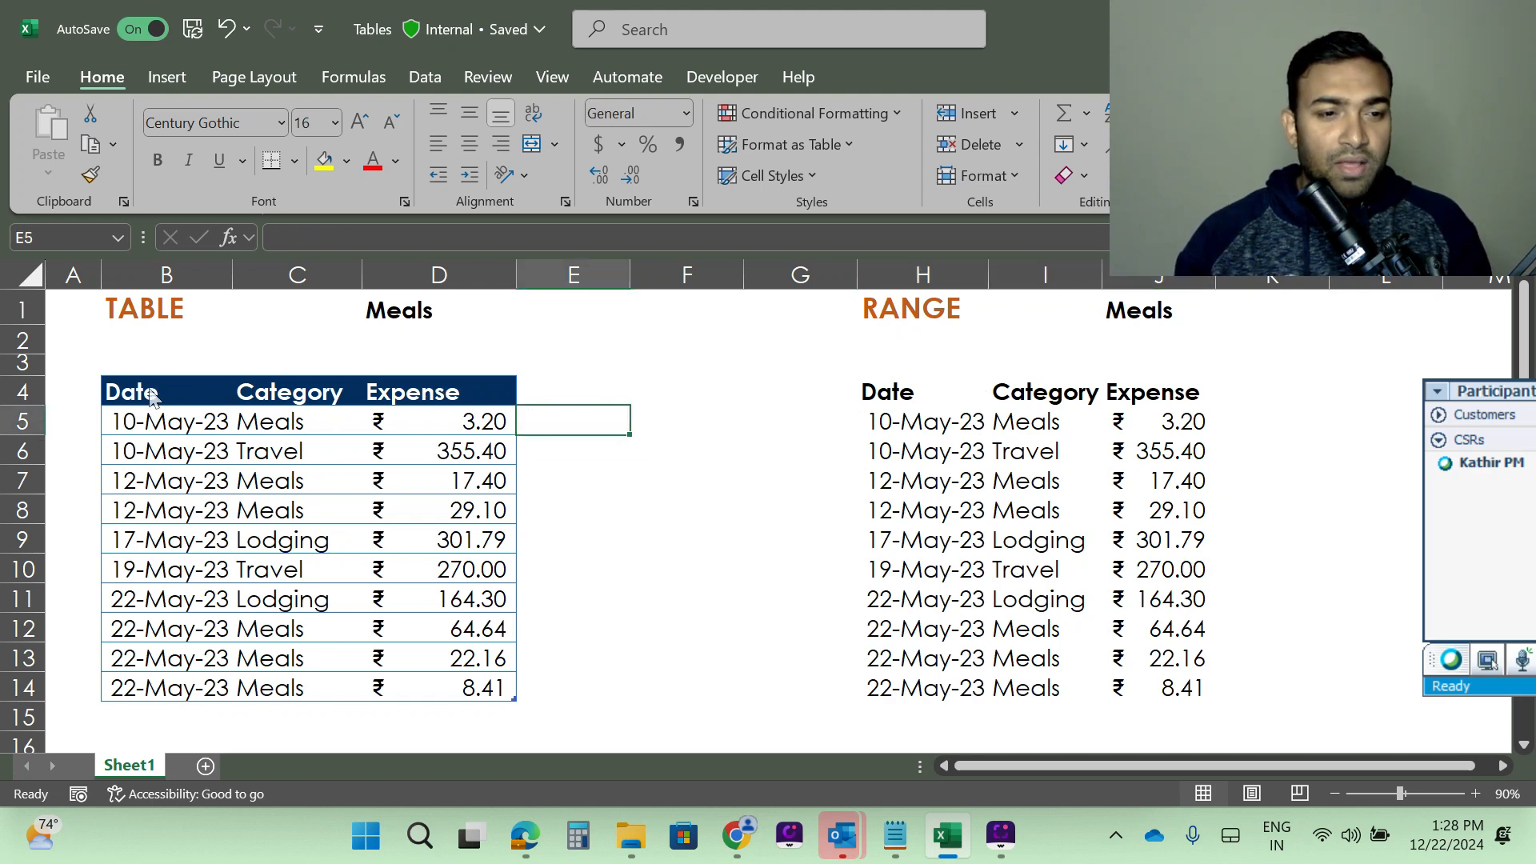
{"action": "left_click_drag", "start_coordinate": [152, 394], "coordinate": [484, 690]}
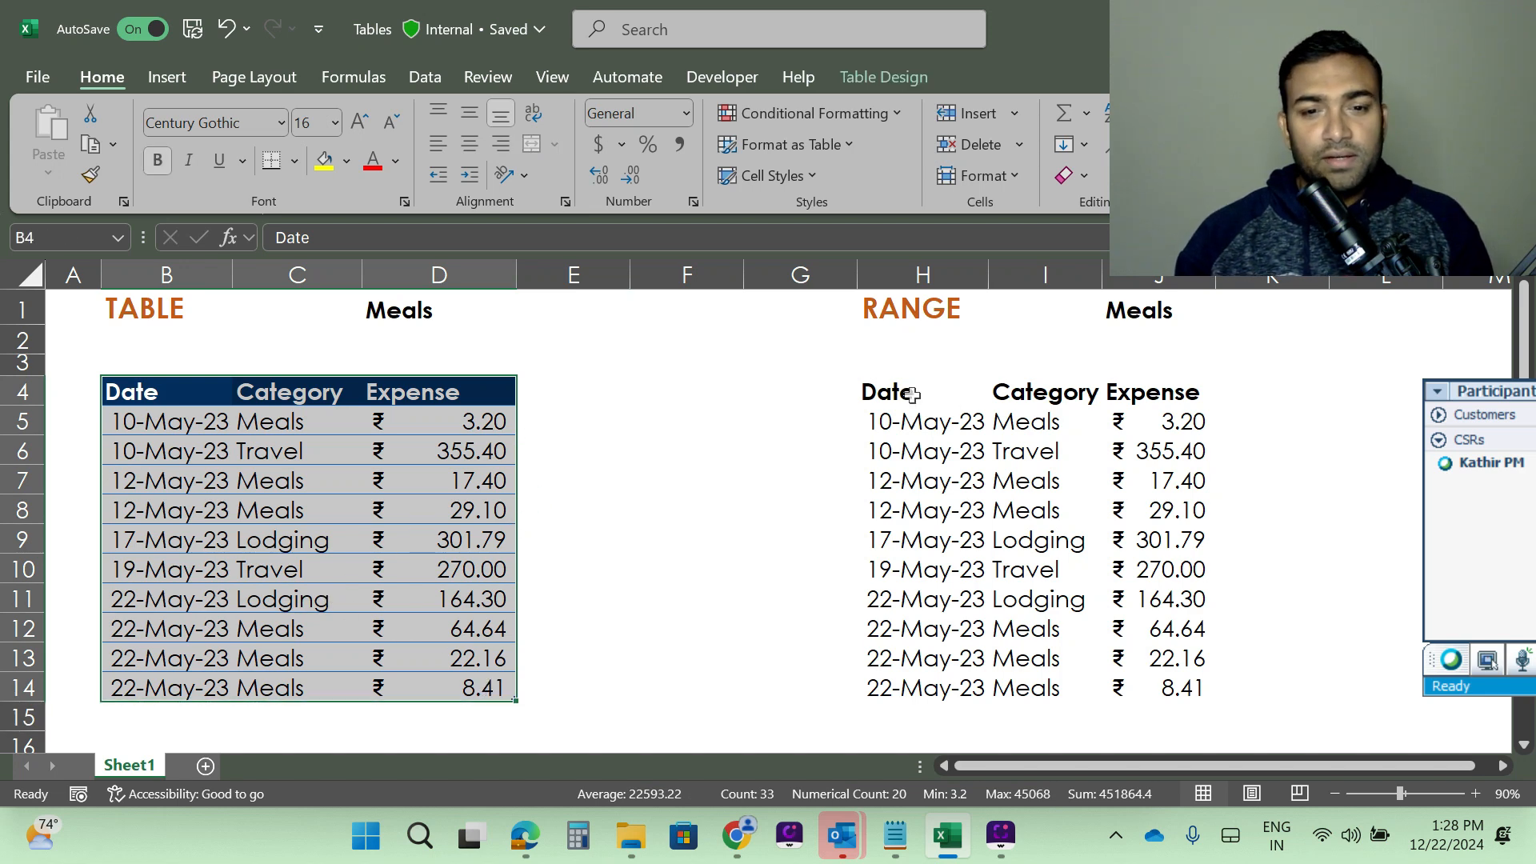
{"action": "left_click_drag", "start_coordinate": [913, 394], "coordinate": [1169, 684]}
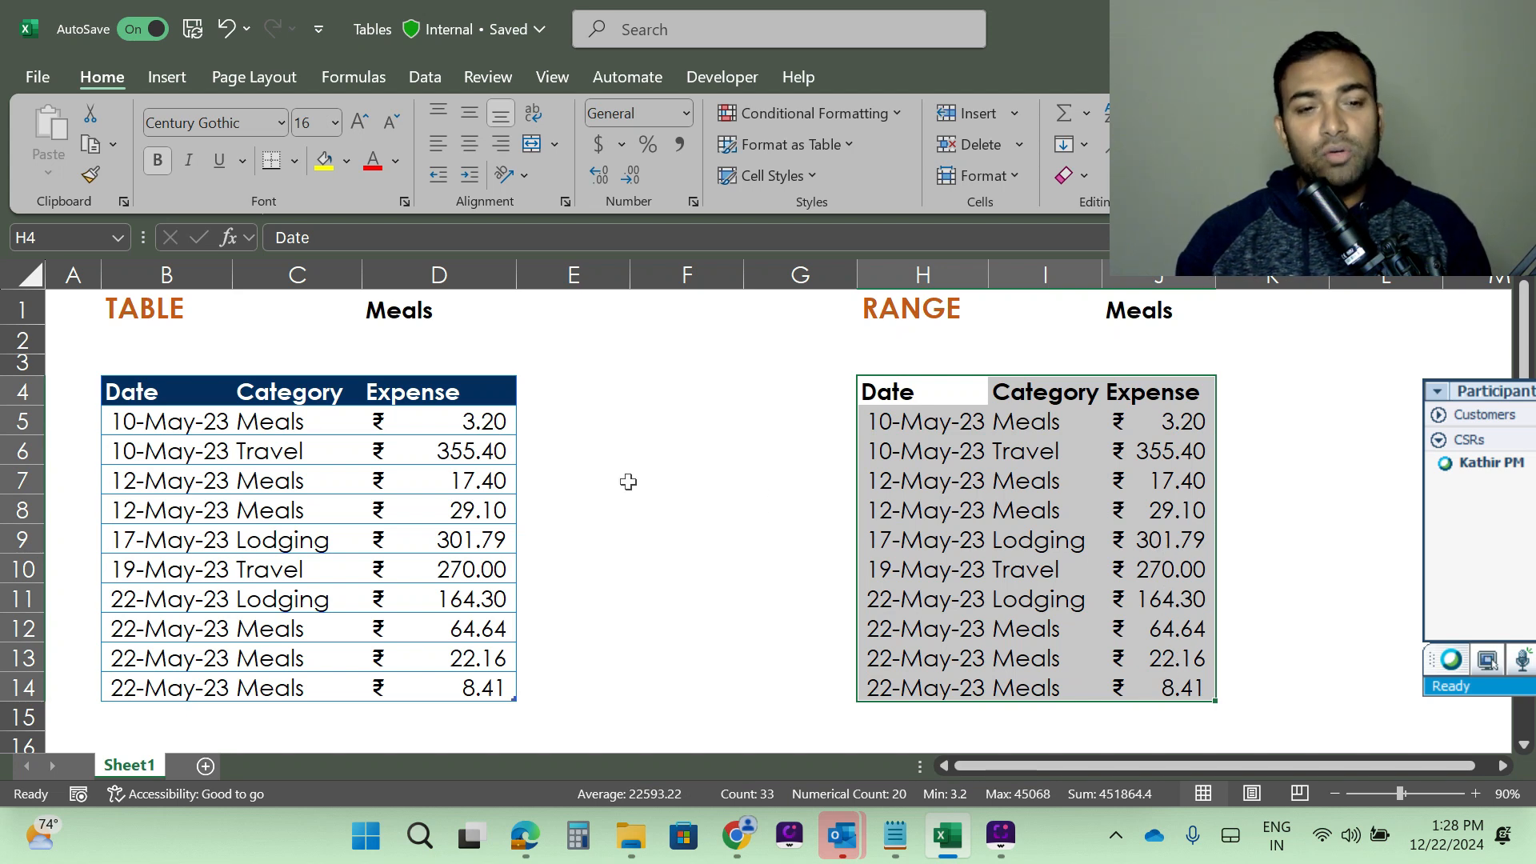
{"action": "left_click", "coordinate": [339, 456]}
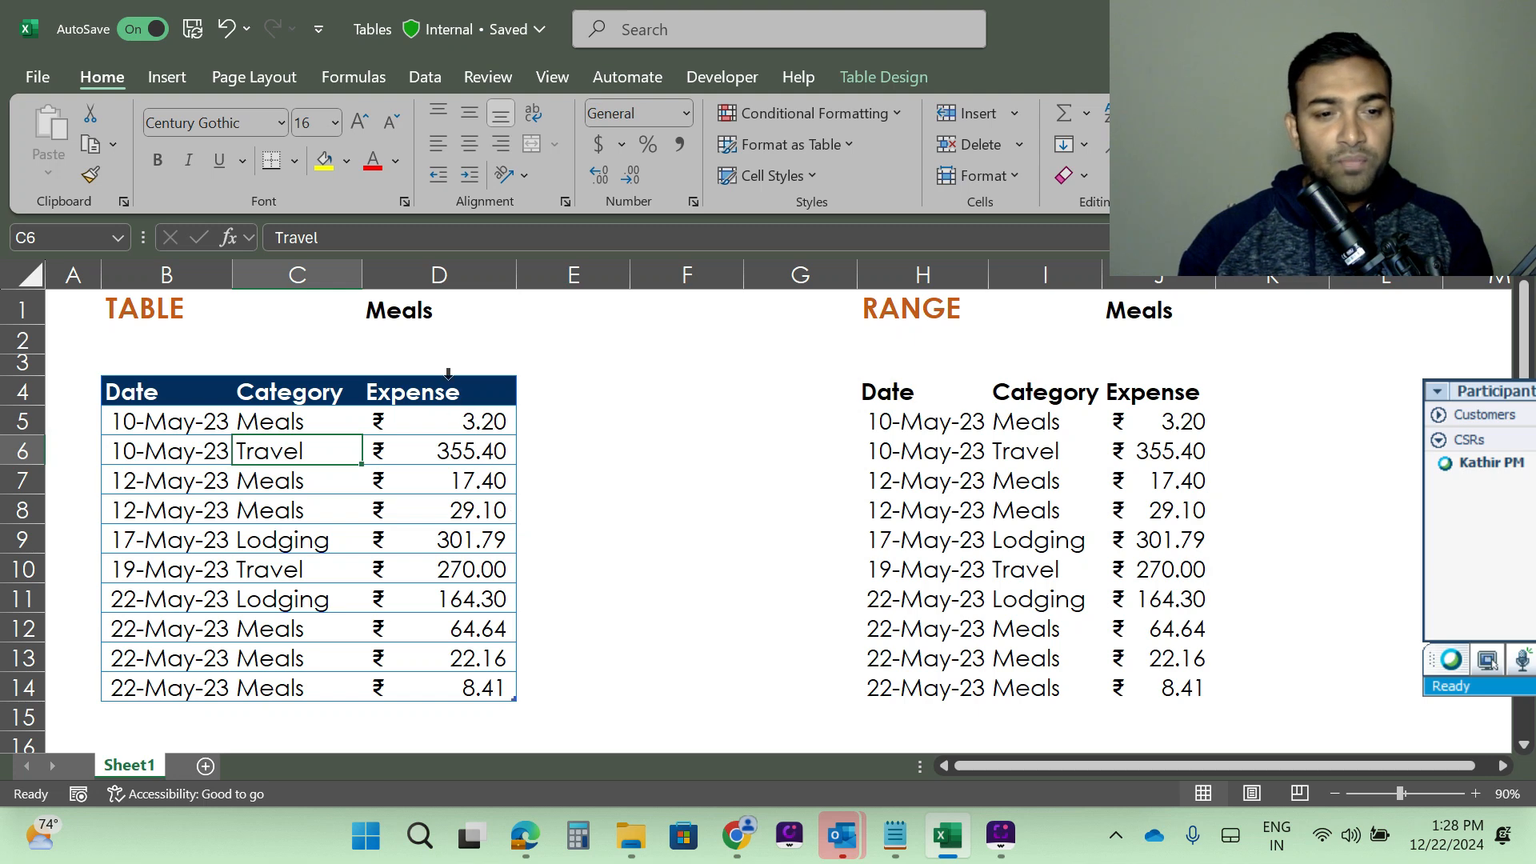
- Enter a SUM formula in D2 that totals the table's Expense column through a structured reference
{"action": "left_click", "coordinate": [422, 352]}
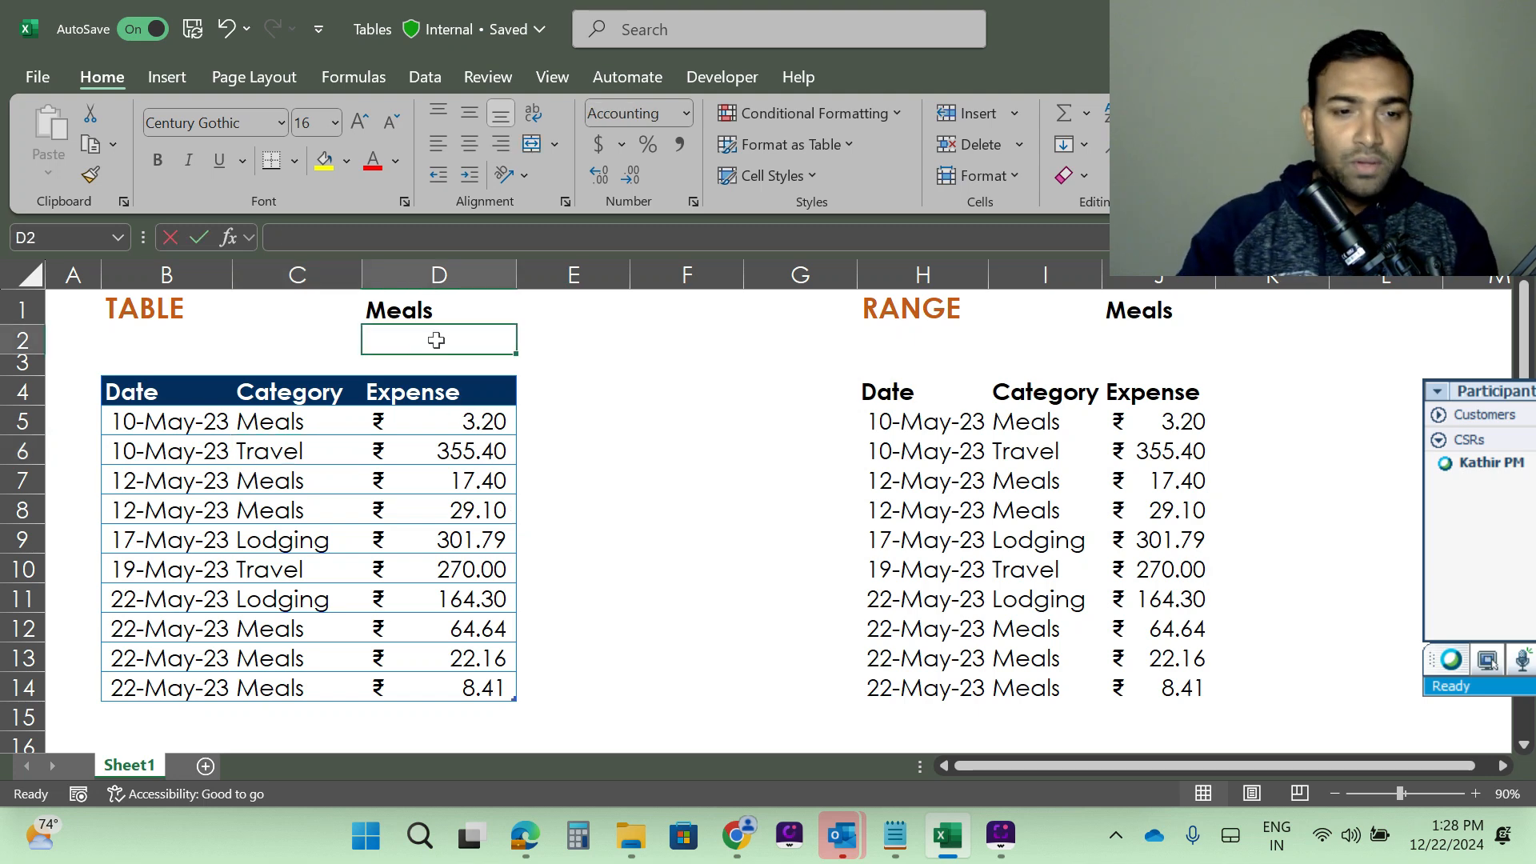
{"action": "type", "text": "=sum"}
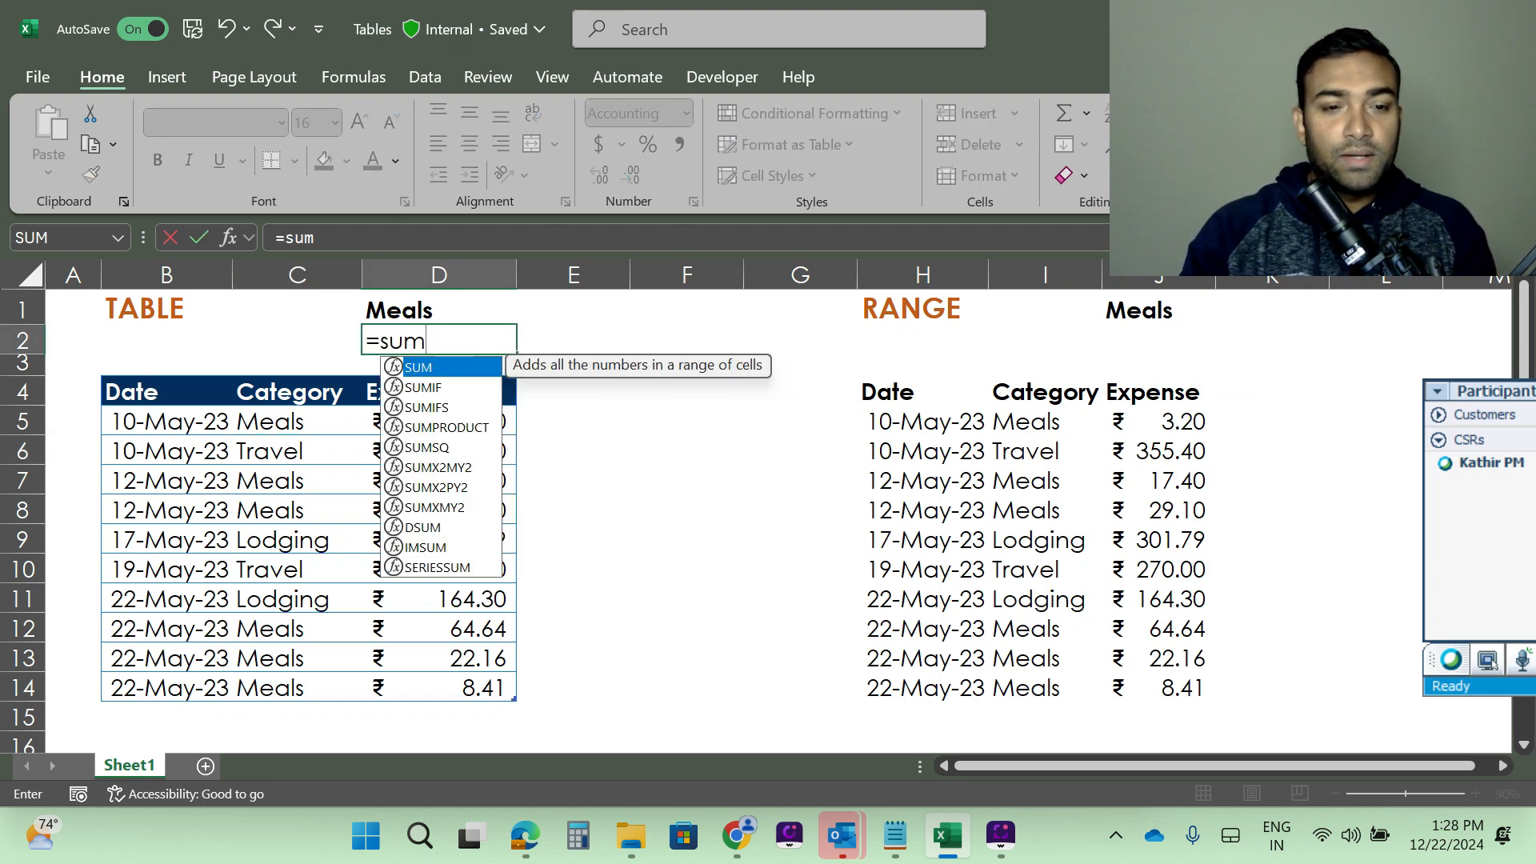
{"action": "key", "text": "Tab"}
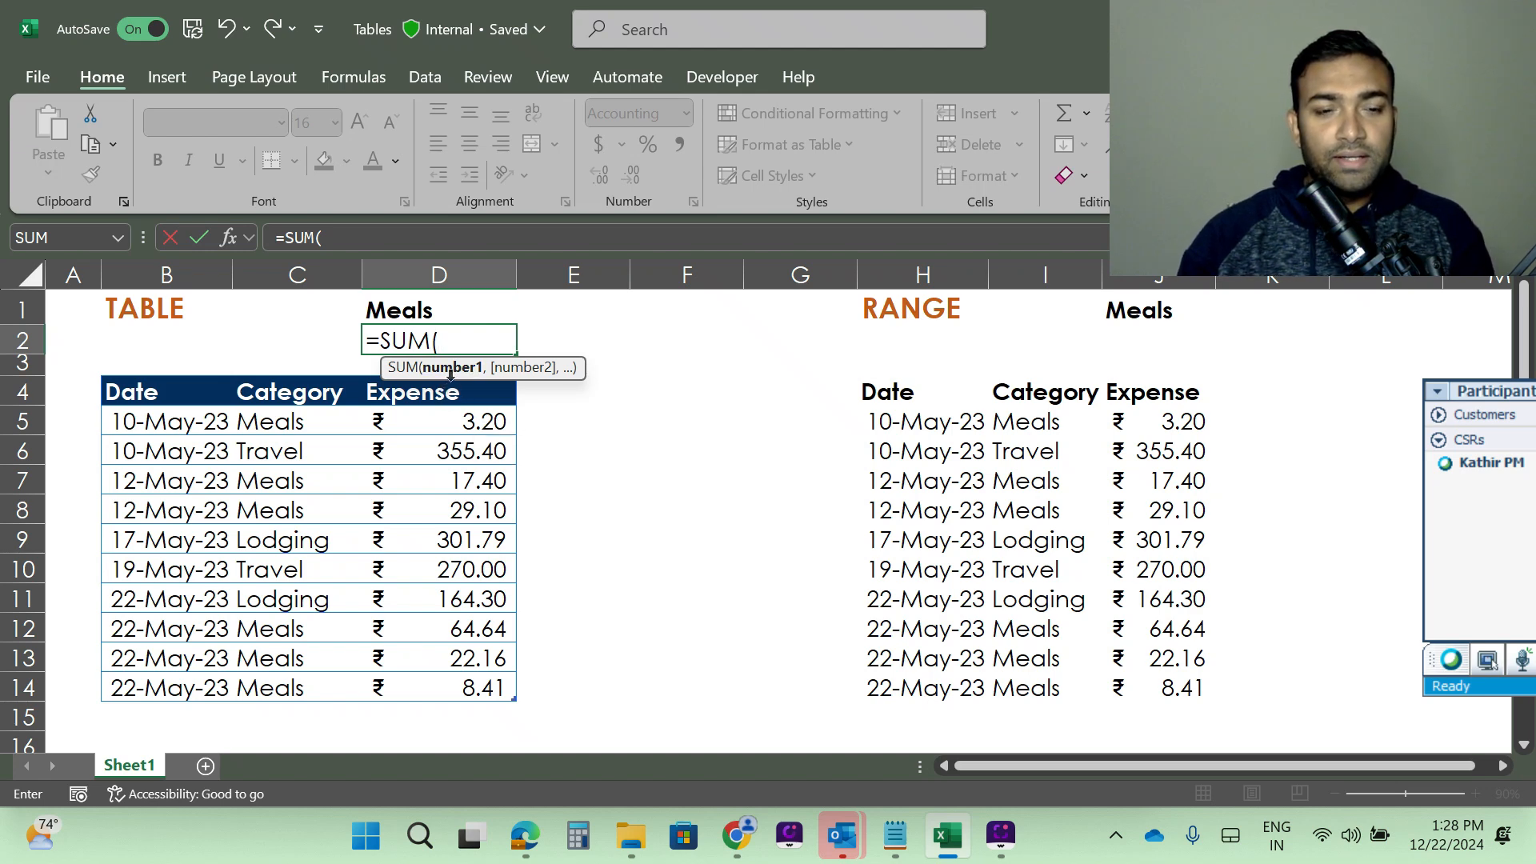
{"action": "left_click", "coordinate": [450, 374]}
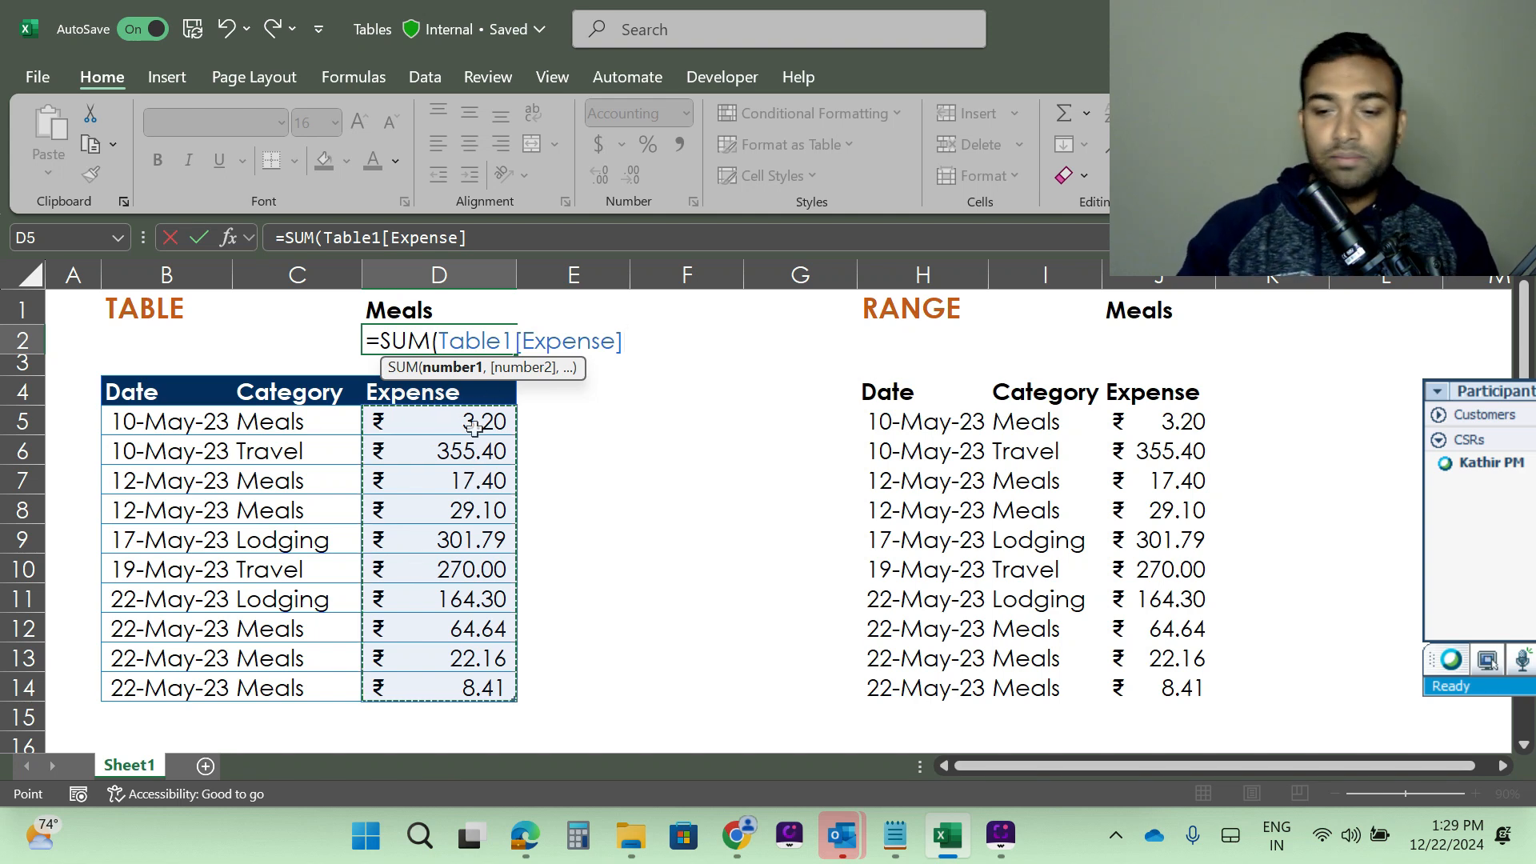
{"action": "key", "text": "Return"}
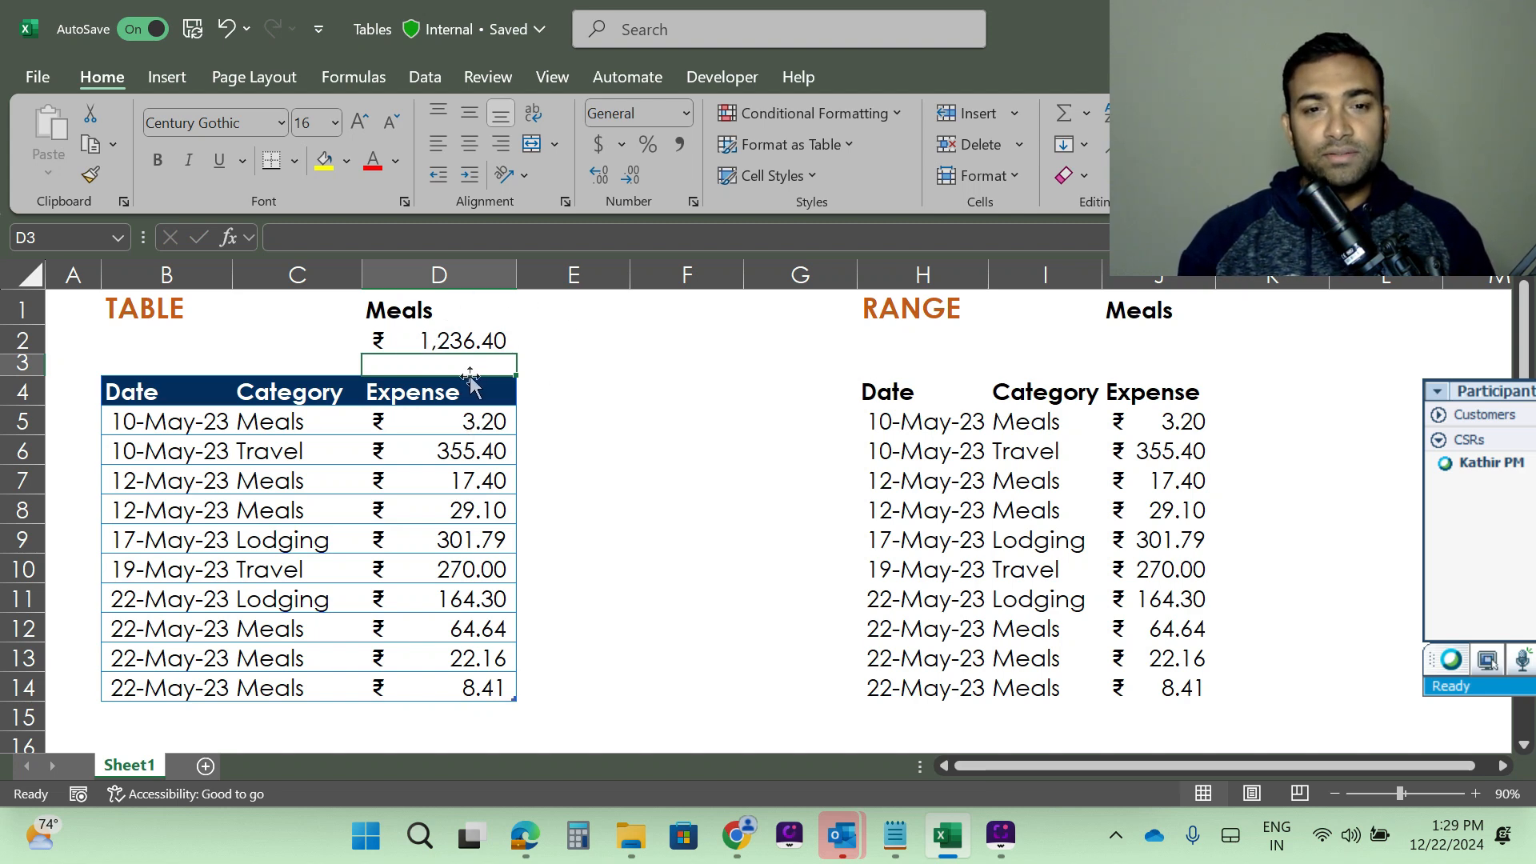
- Rename the expense table as Meal_Exp and check the table reference in the D2 formula
{"action": "left_click", "coordinate": [332, 480]}
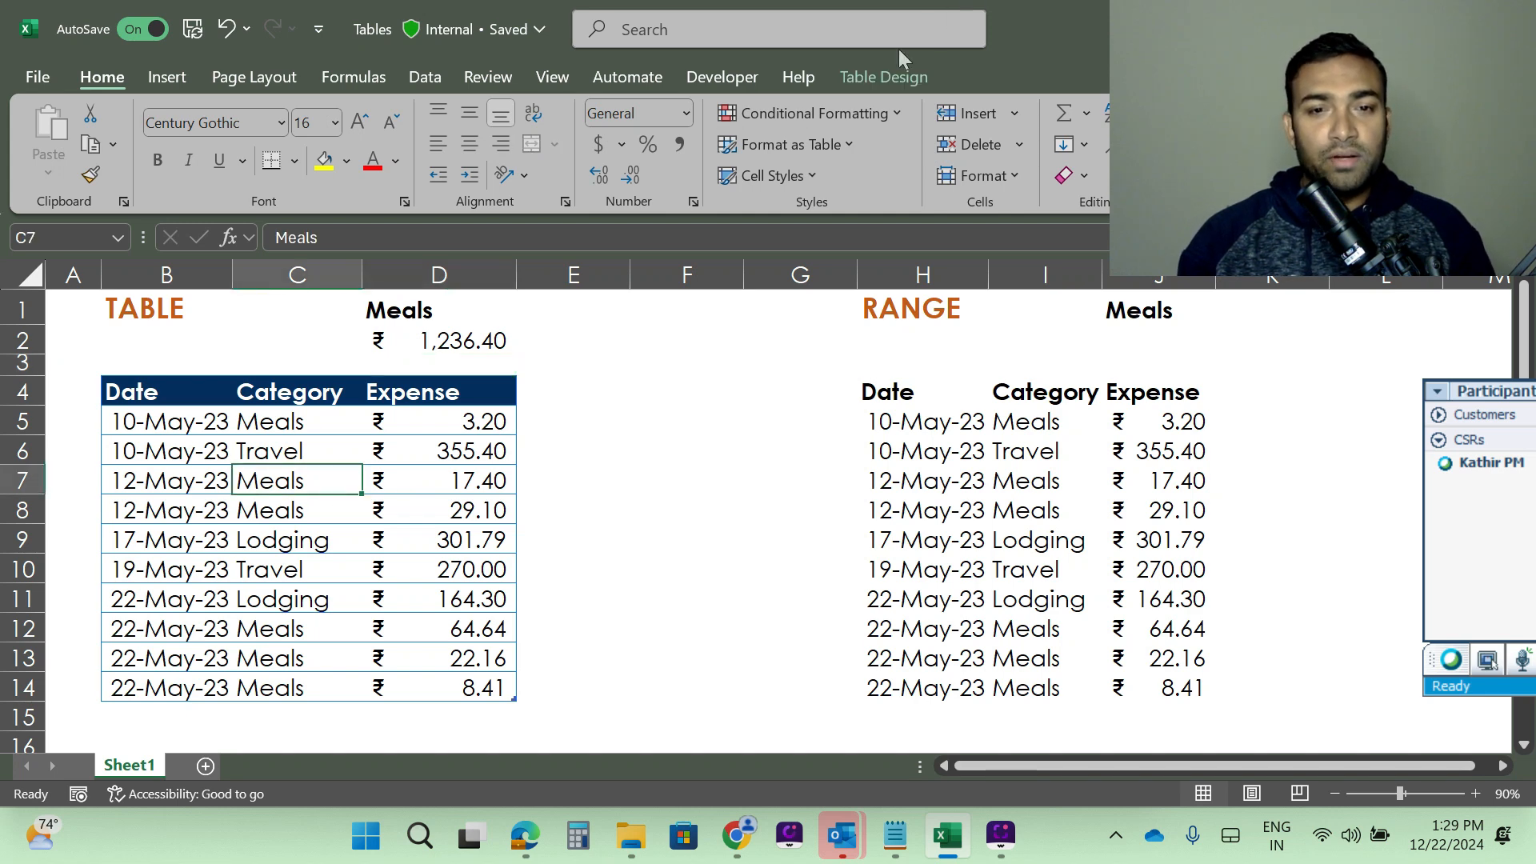
{"action": "left_click", "coordinate": [870, 78]}
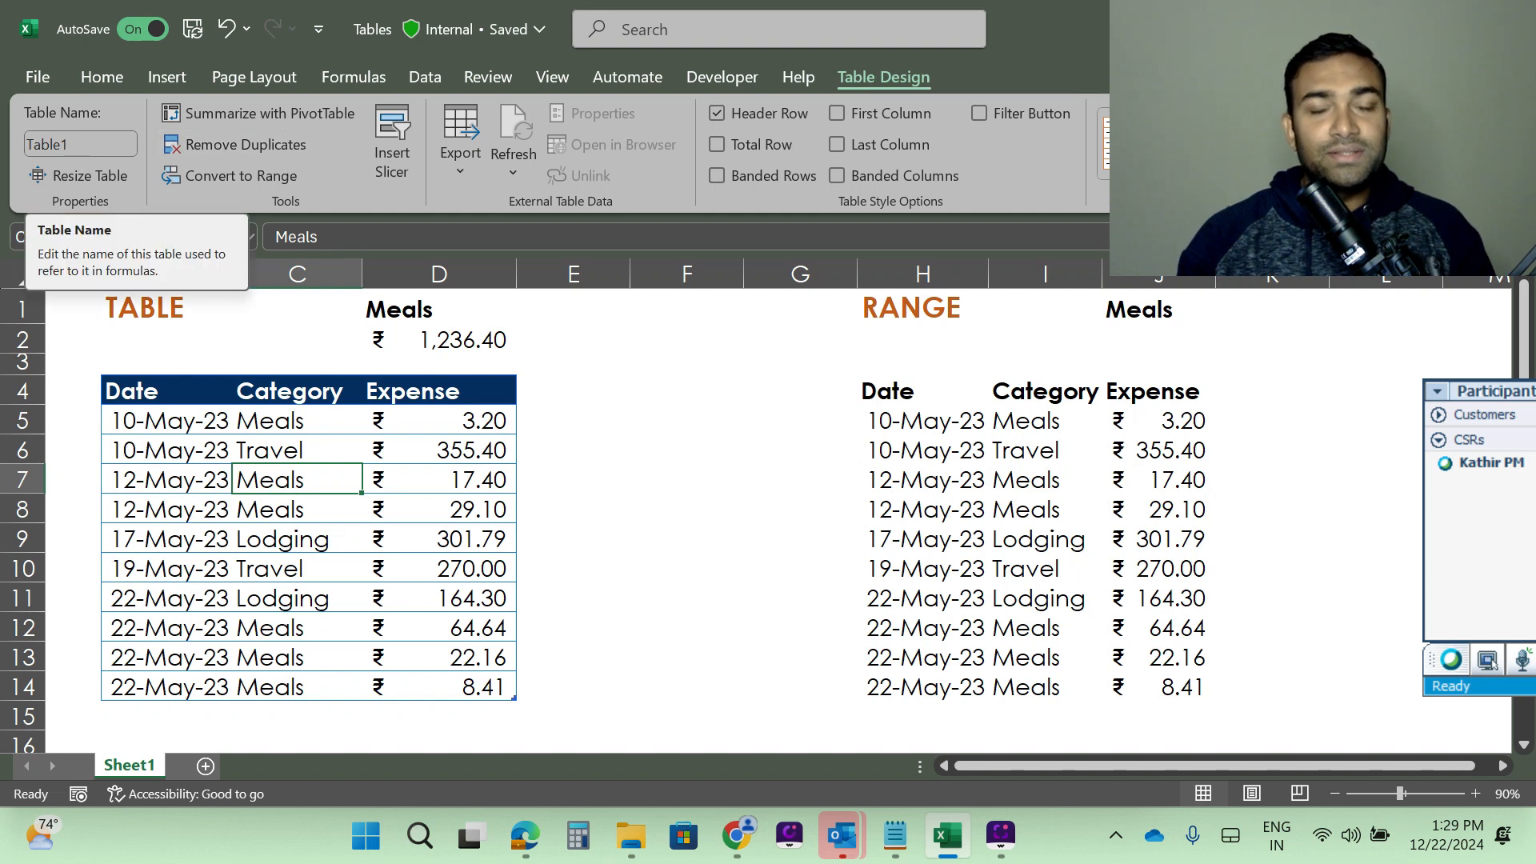
{"action": "left_click", "coordinate": [80, 144]}
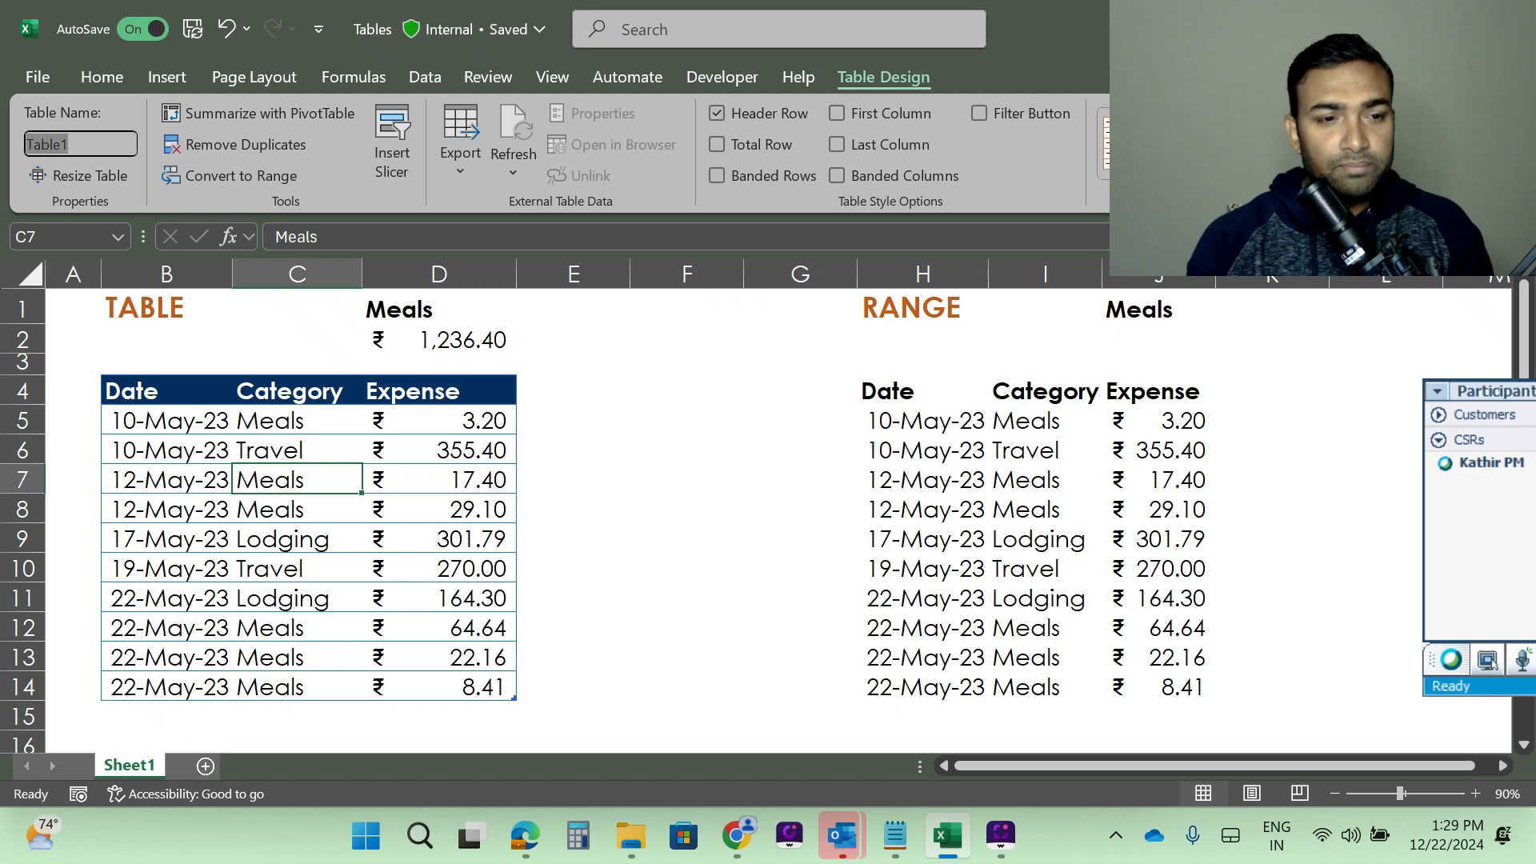
{"action": "type", "text": "Meal_Exp"}
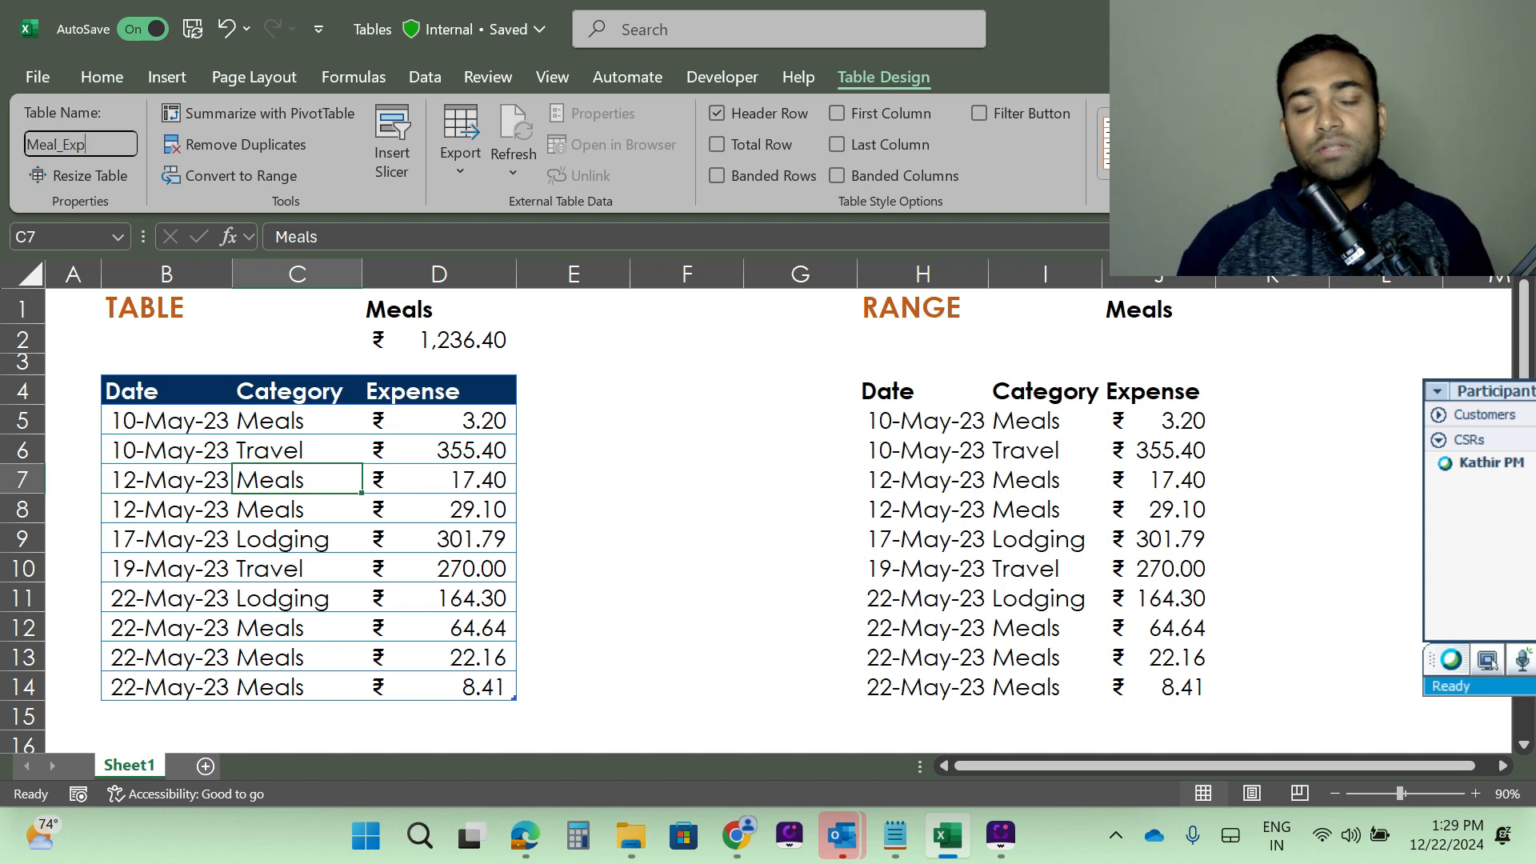
{"action": "key", "text": "Return"}
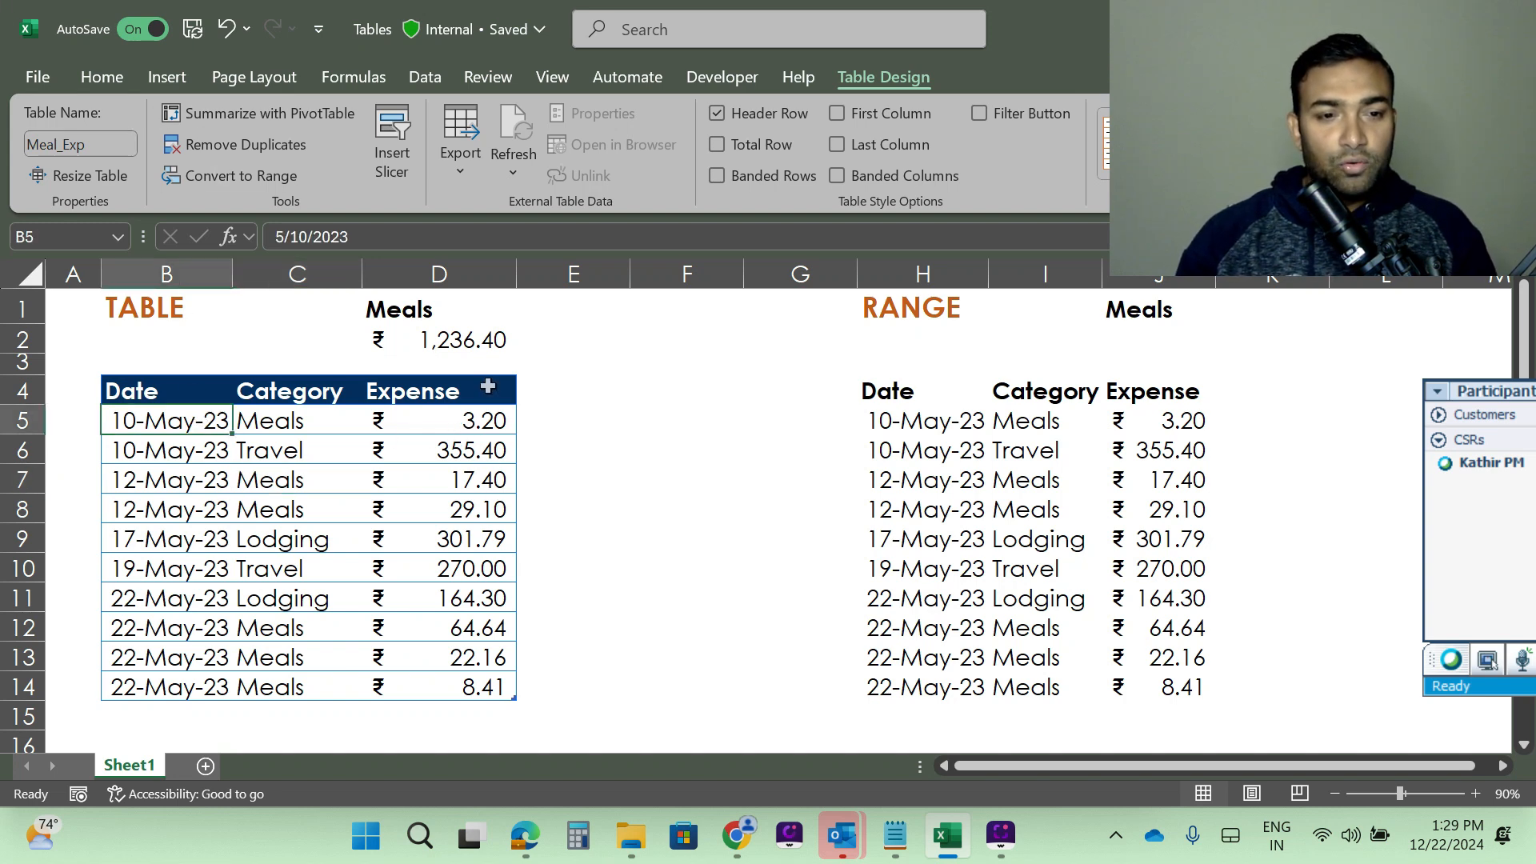
{"action": "left_click", "coordinate": [445, 346]}
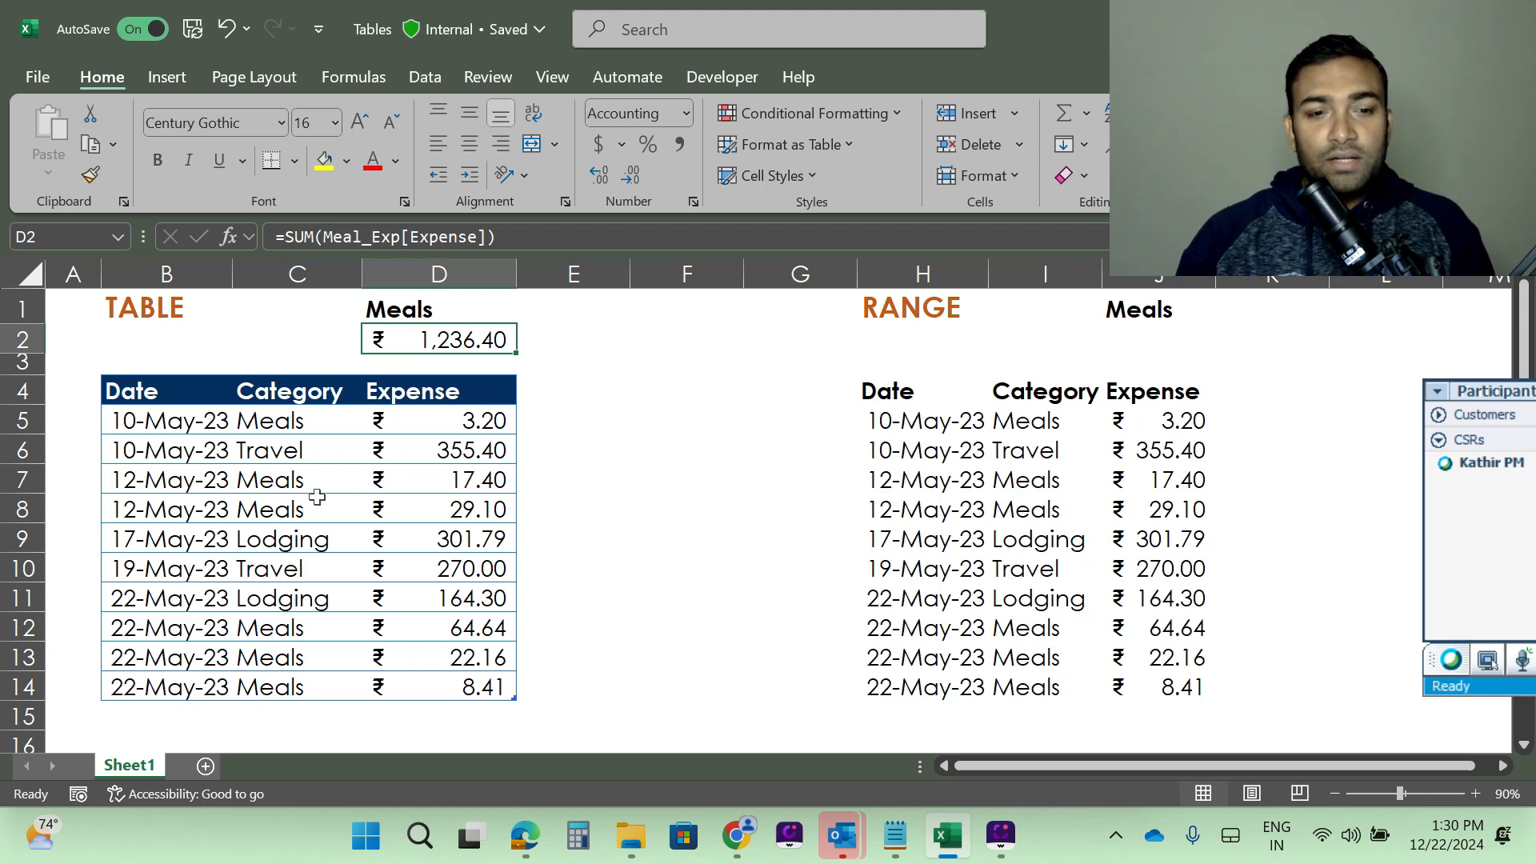
- Enter a SUM formula in J2 that totals the plain range's expenses in J5:J14
{"action": "left_click", "coordinate": [967, 485]}
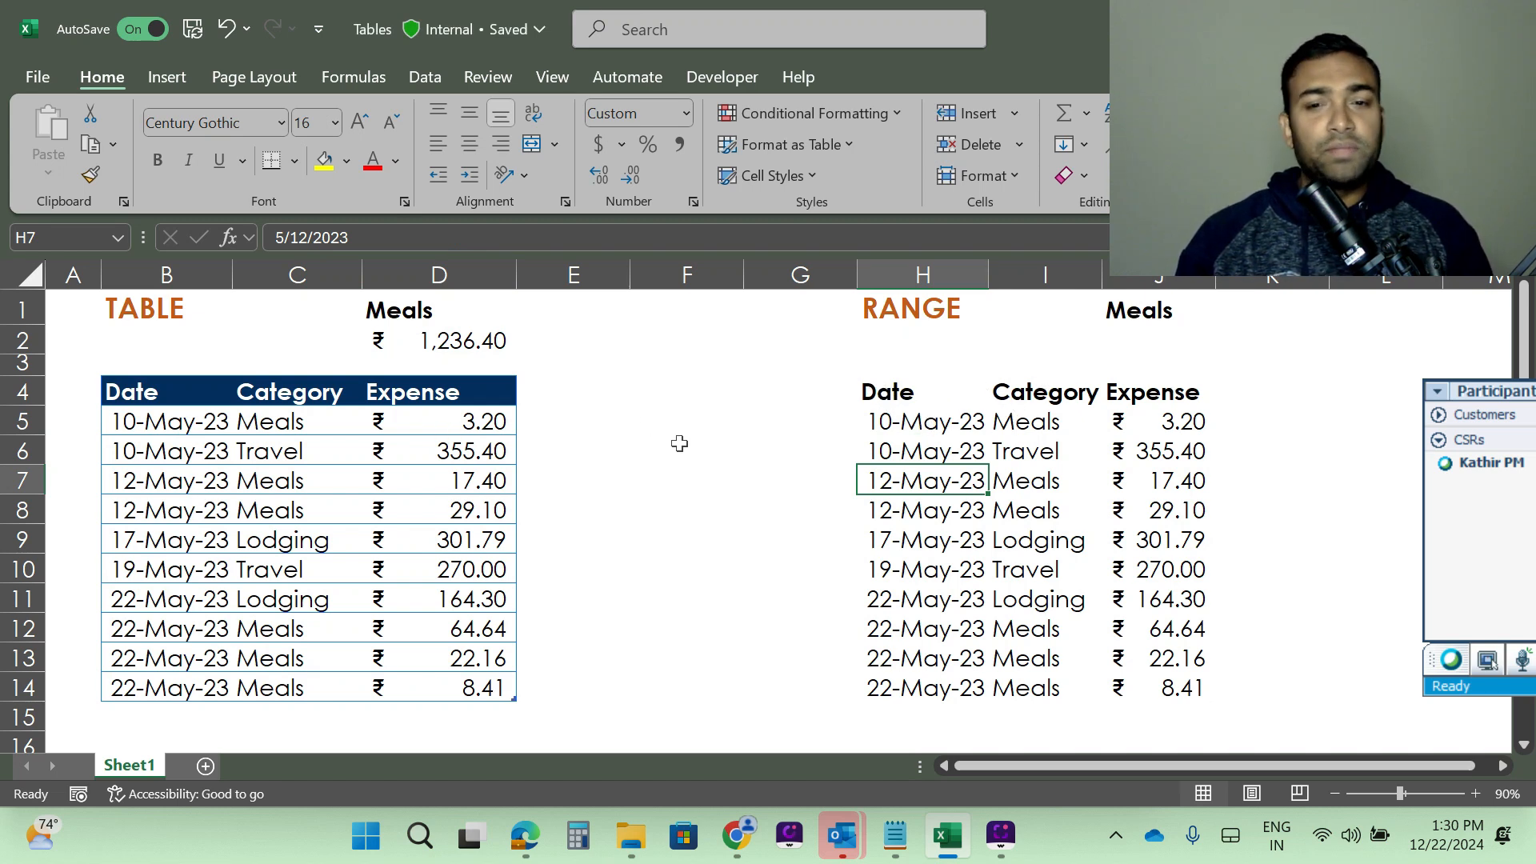
{"action": "left_click", "coordinate": [1145, 336]}
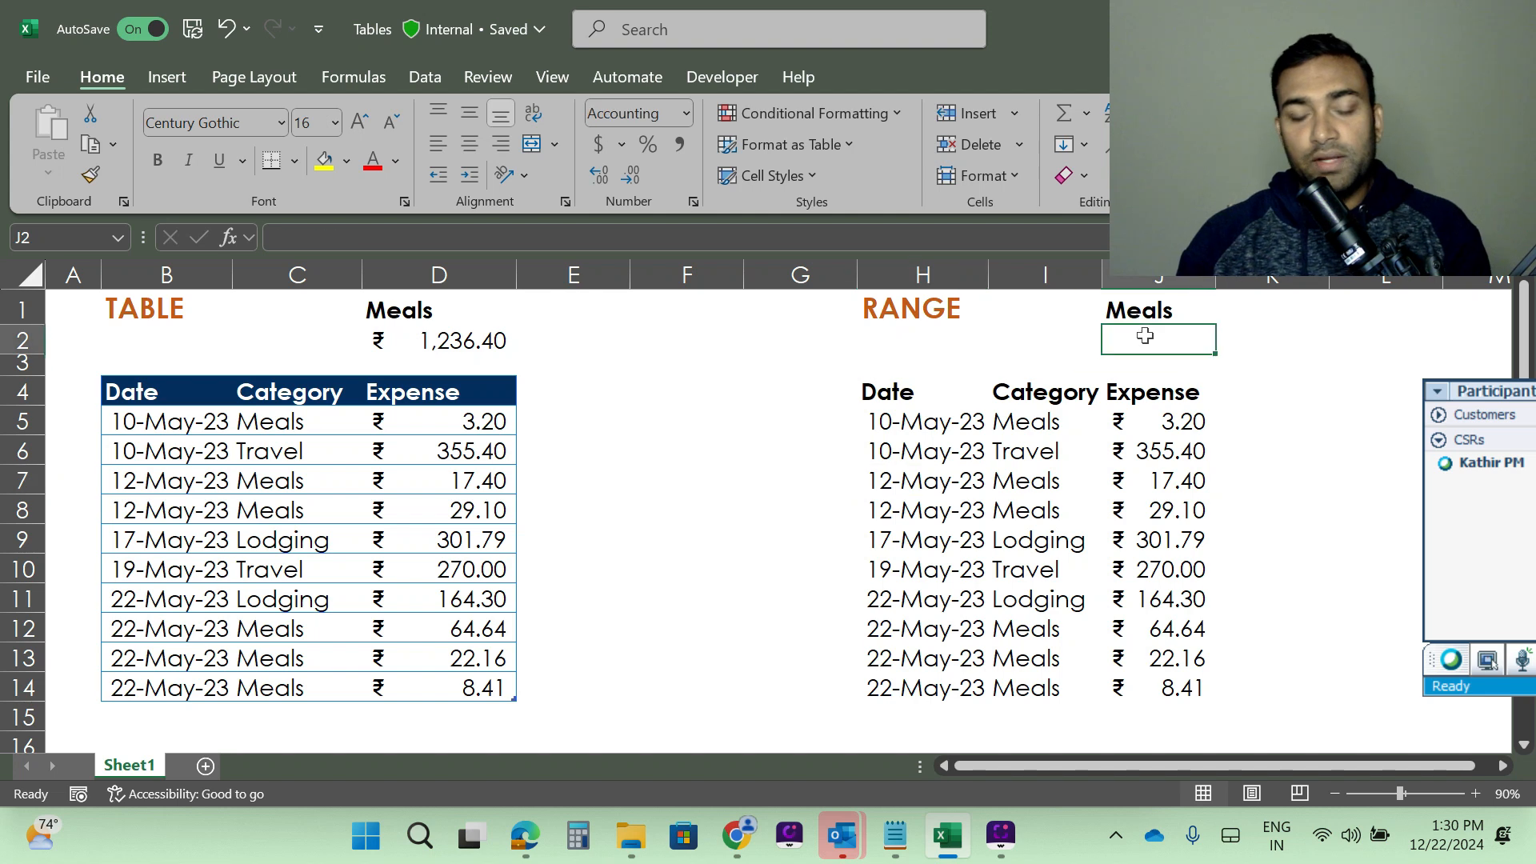
{"action": "type", "text": "="}
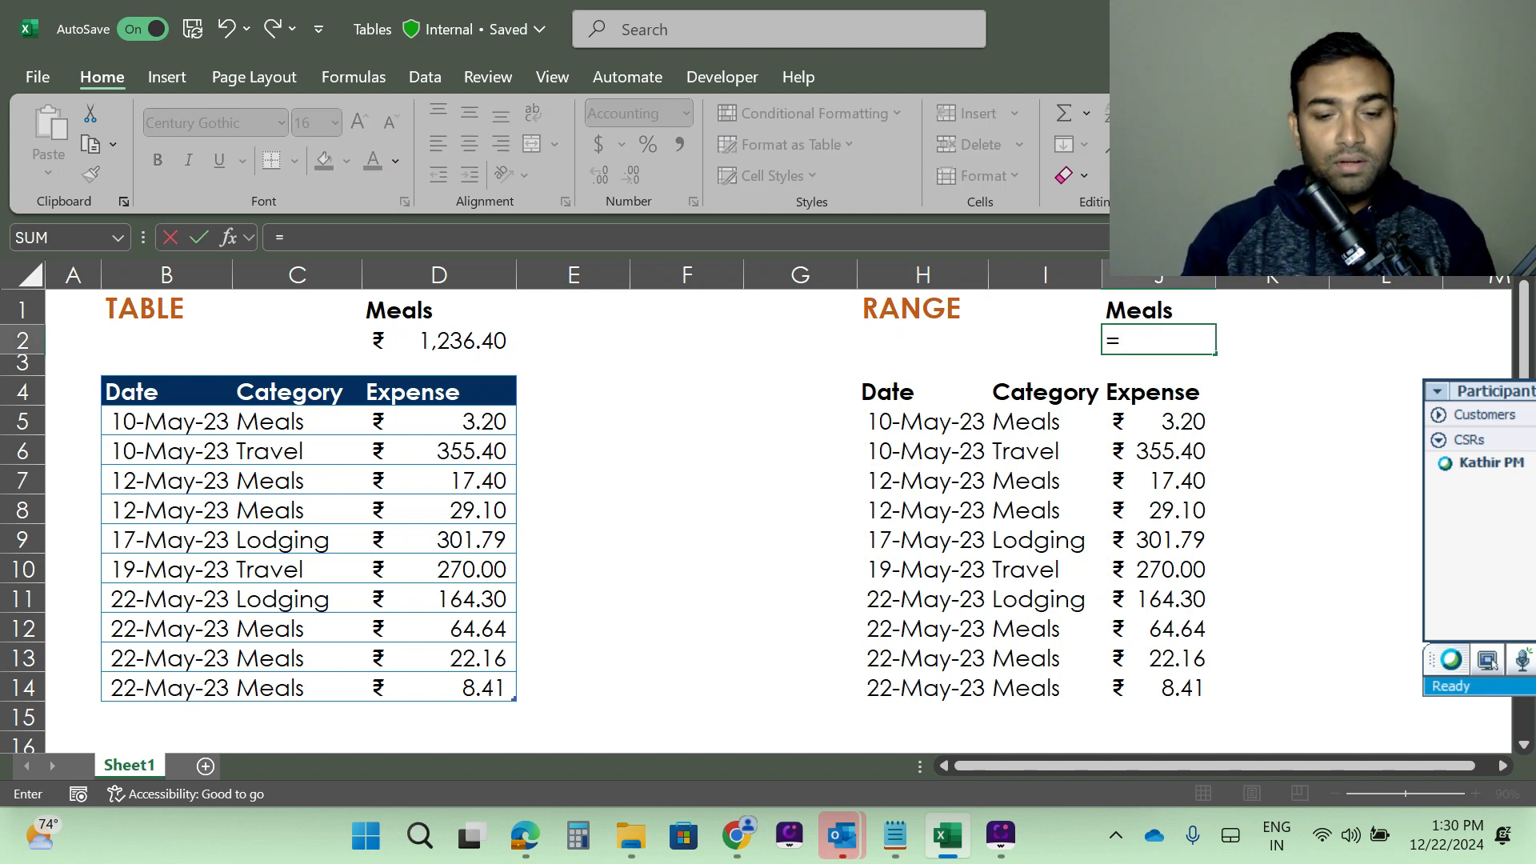
{"action": "type", "text": "sum"}
{"action": "key", "text": "Tab"}
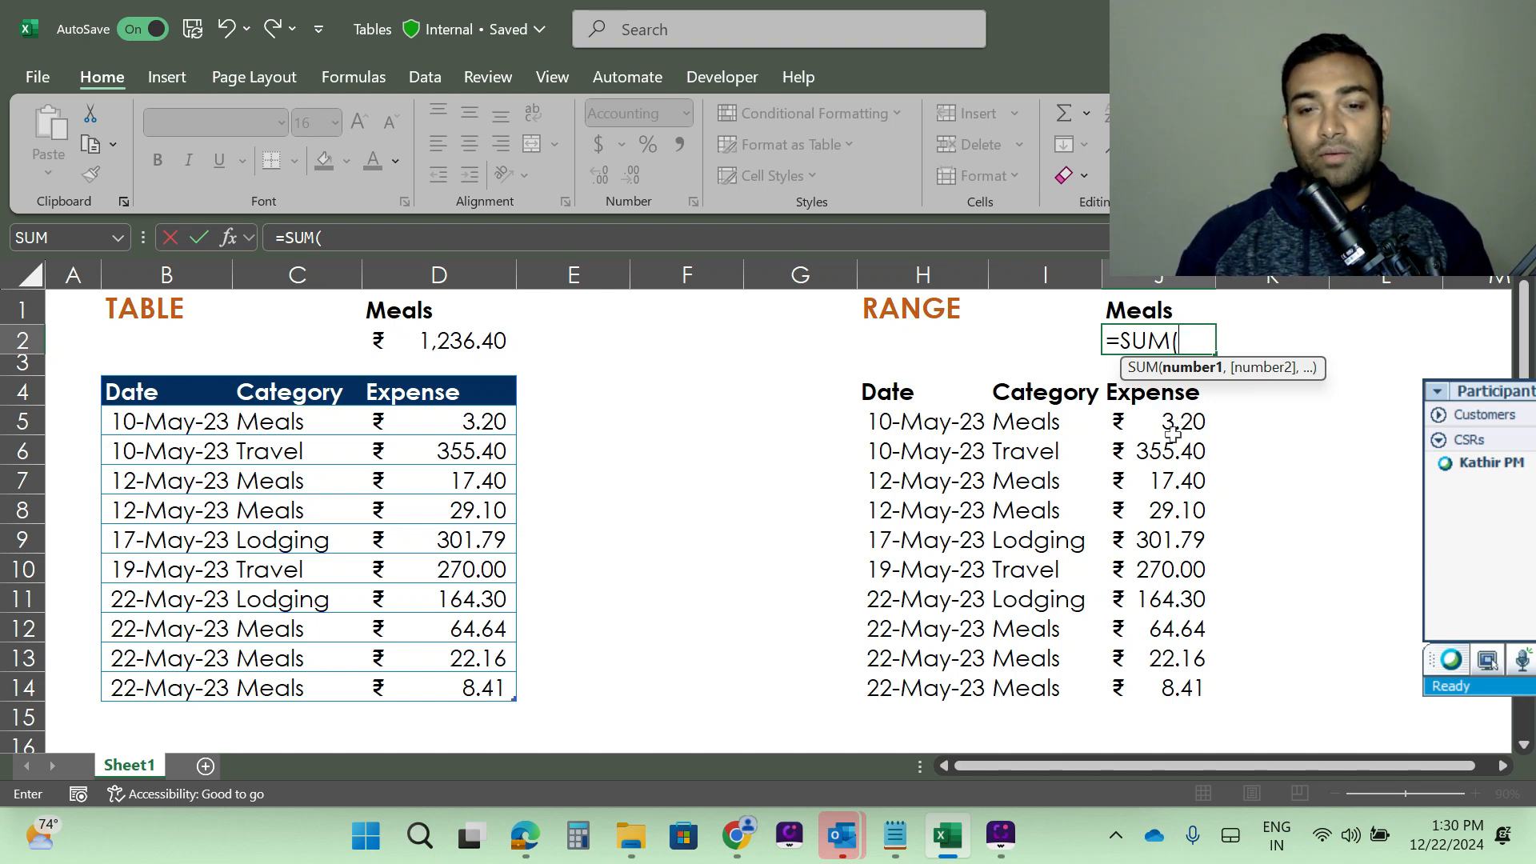
{"action": "left_click_drag", "start_coordinate": [1173, 433], "coordinate": [1179, 689]}
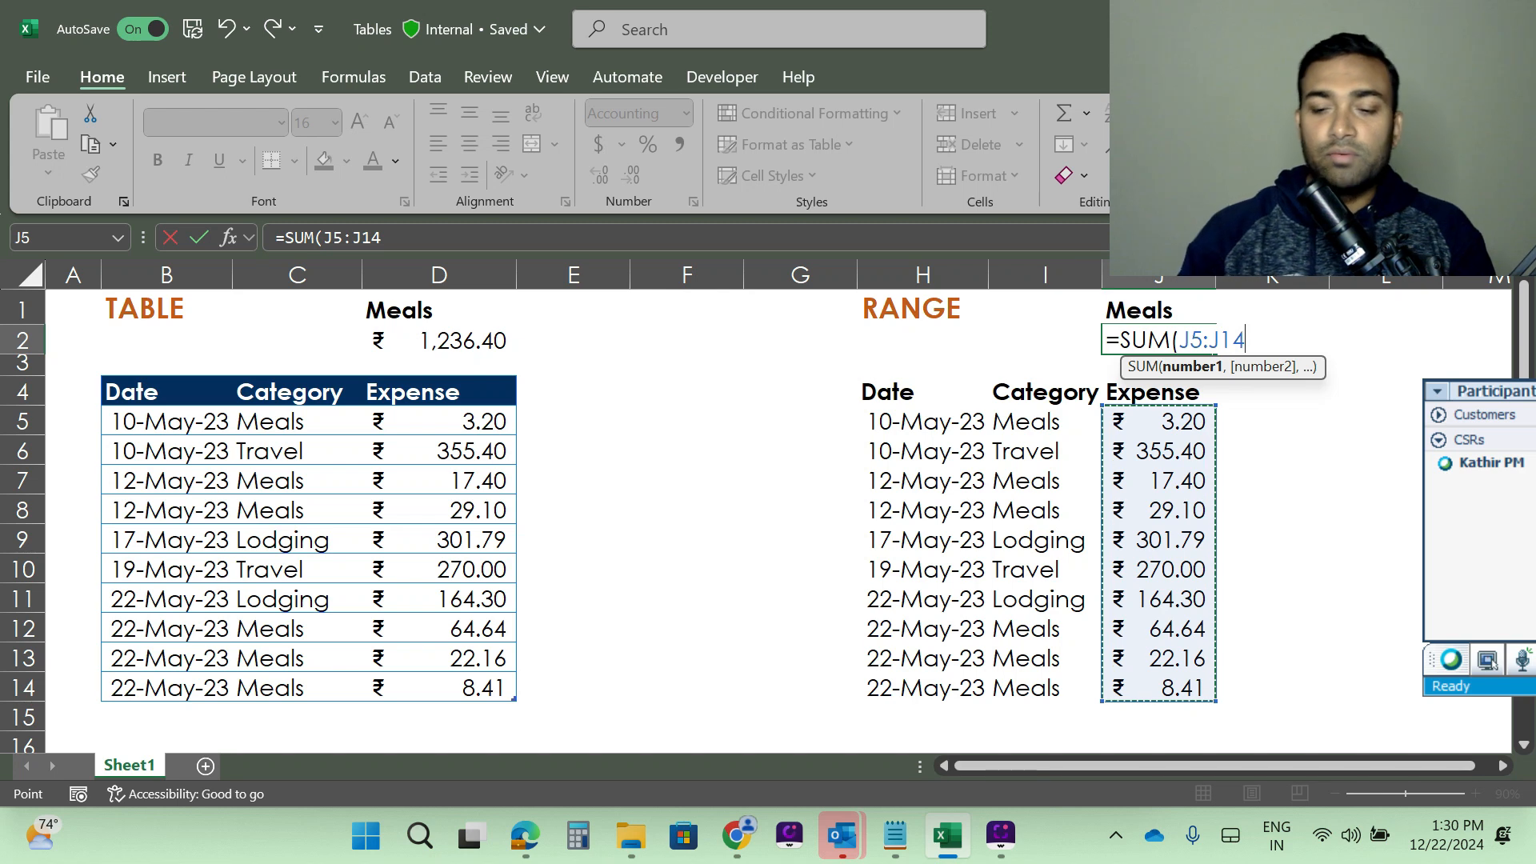
{"action": "key", "text": "Return"}
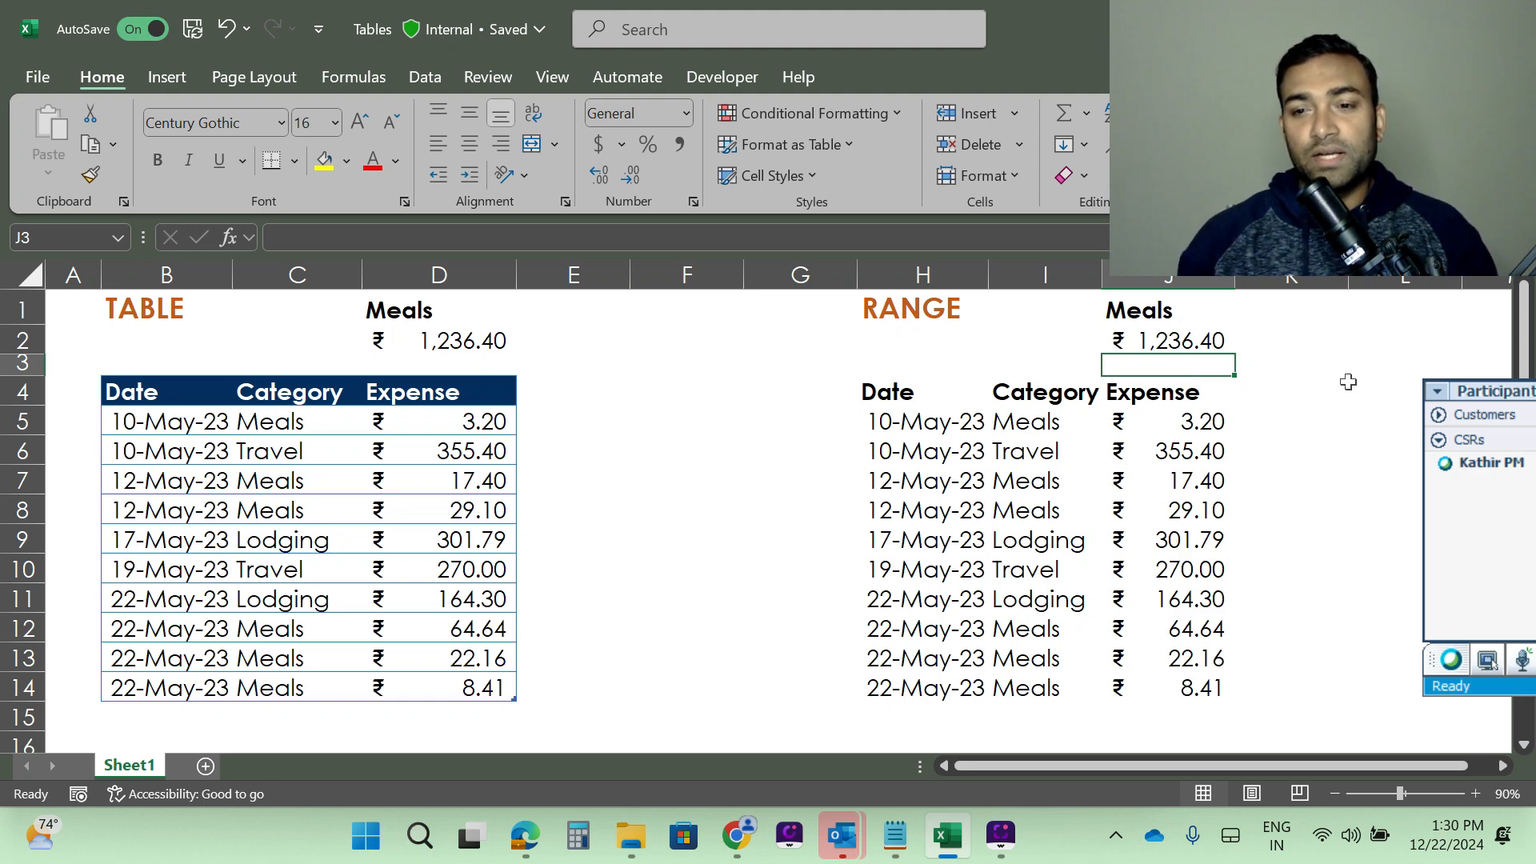
- Start an IF formula in E5 beside the table, testing whether the row's Expense is greater than or equal to 10
{"action": "left_click_drag", "start_coordinate": [1493, 391], "coordinate": [1535, 384]}
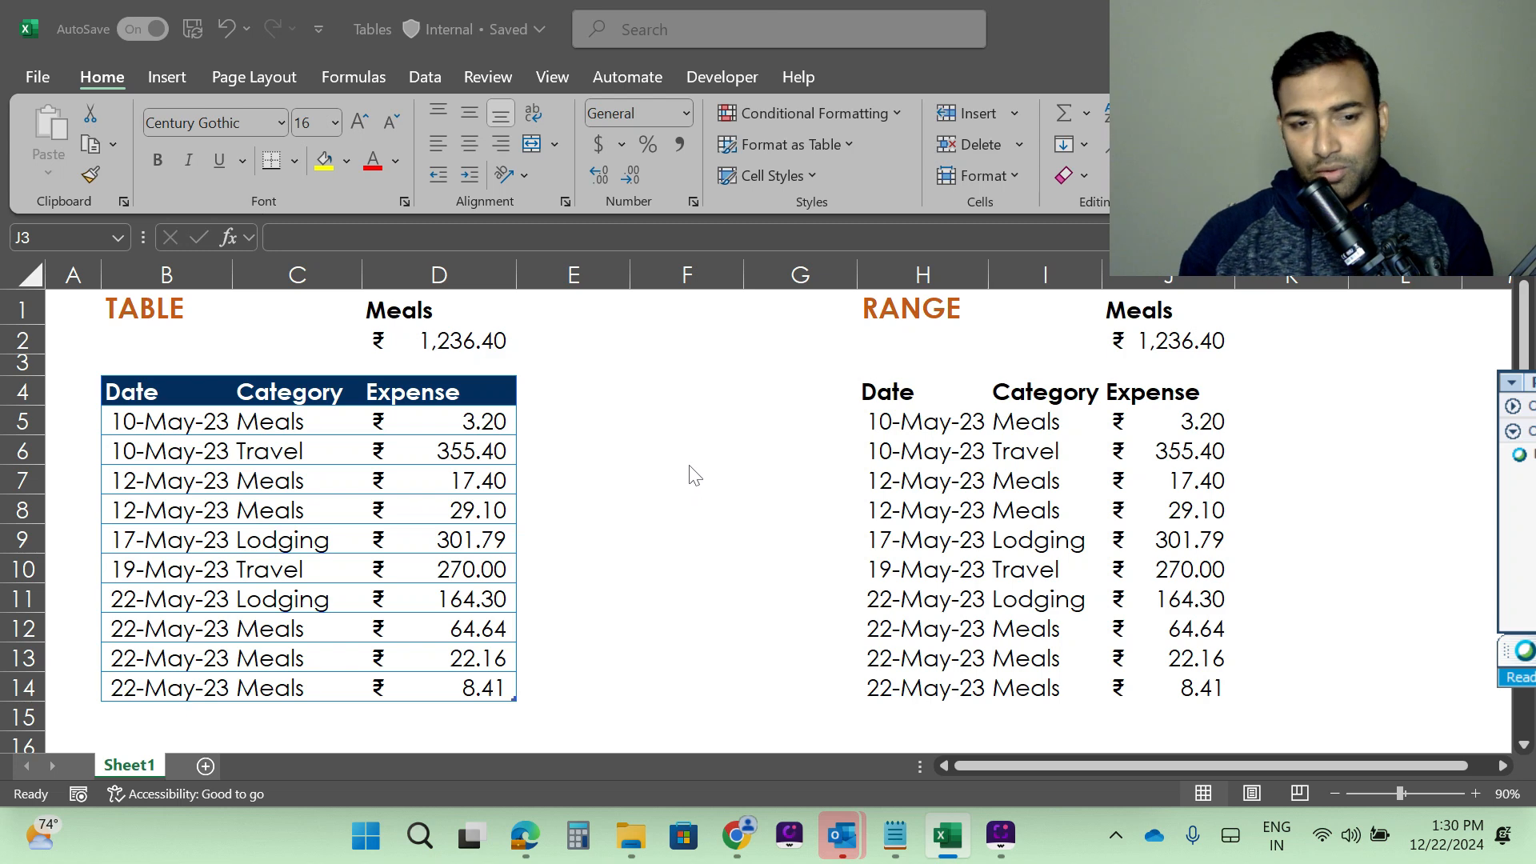
{"action": "left_click", "coordinate": [547, 423]}
{"action": "left_click", "coordinate": [547, 422]}
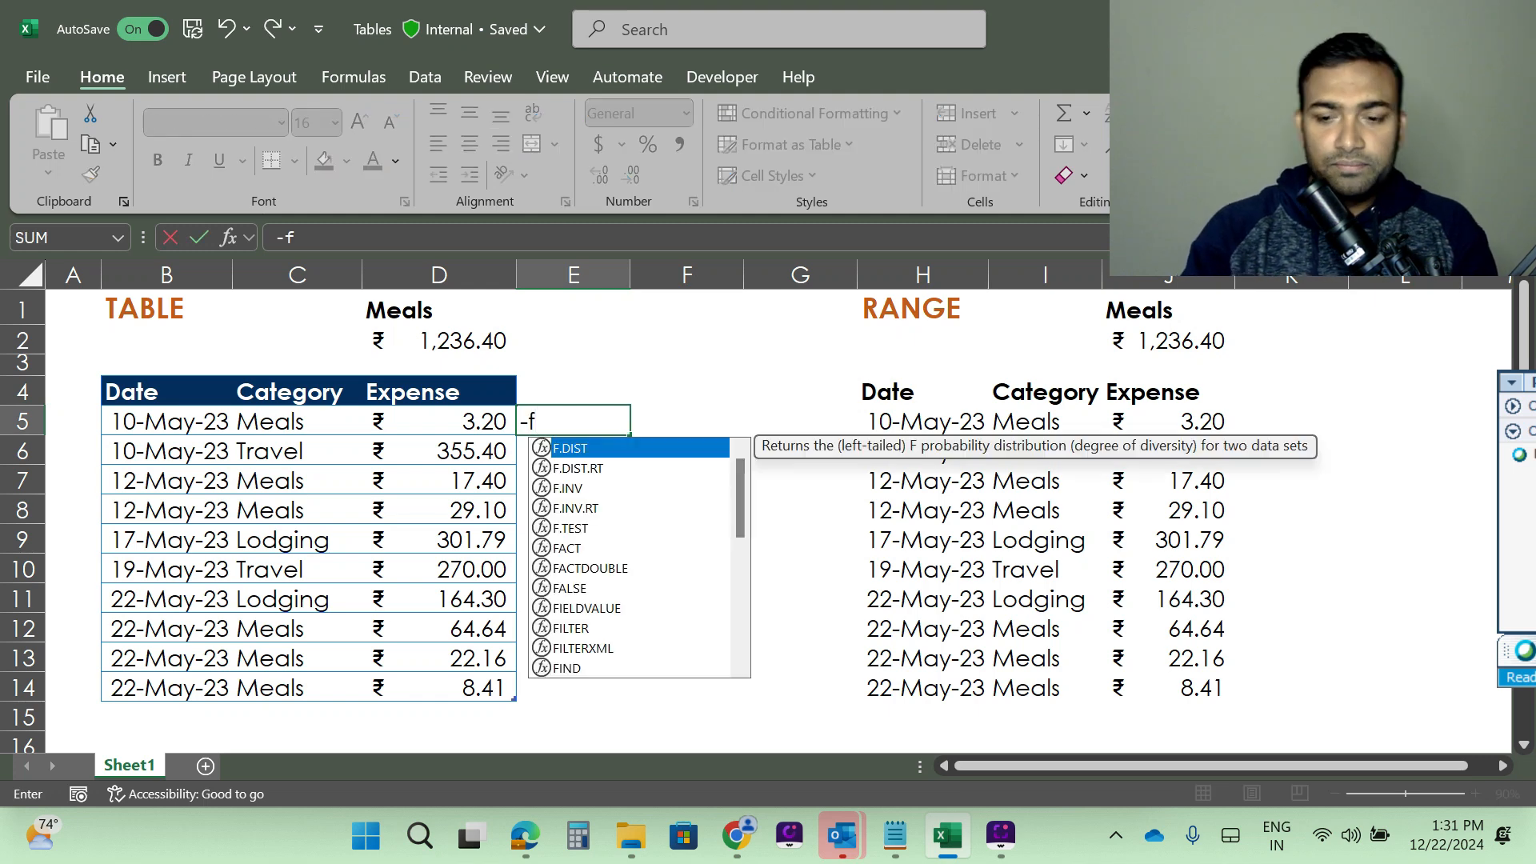
{"action": "key", "text": "BackSpace"}
{"action": "key", "text": "BackSpace"}
{"action": "type", "text": "="}
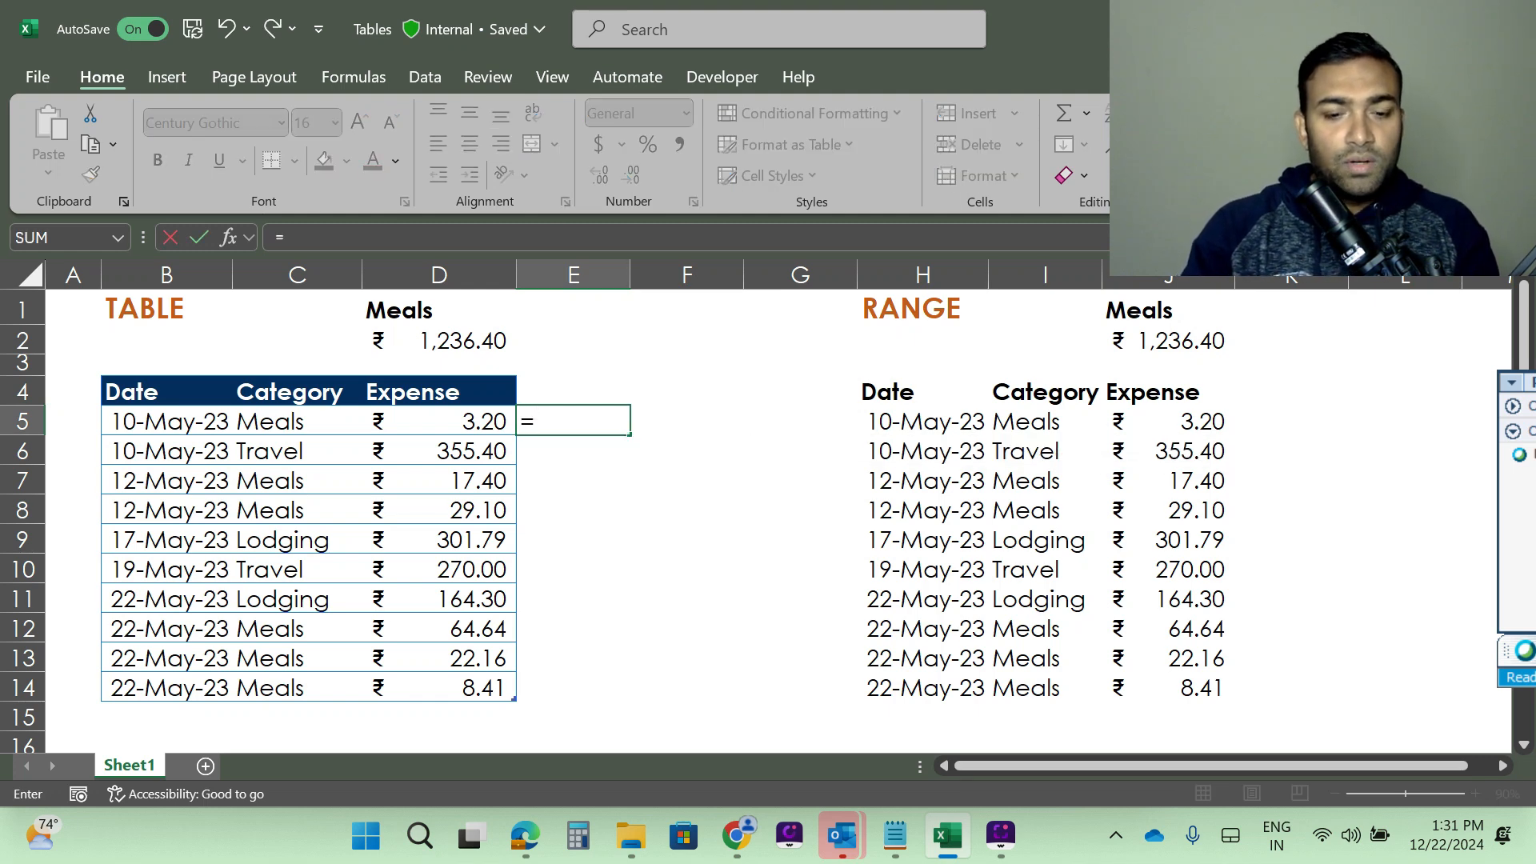
{"action": "type", "text": "if"}
{"action": "key", "text": "Tab"}
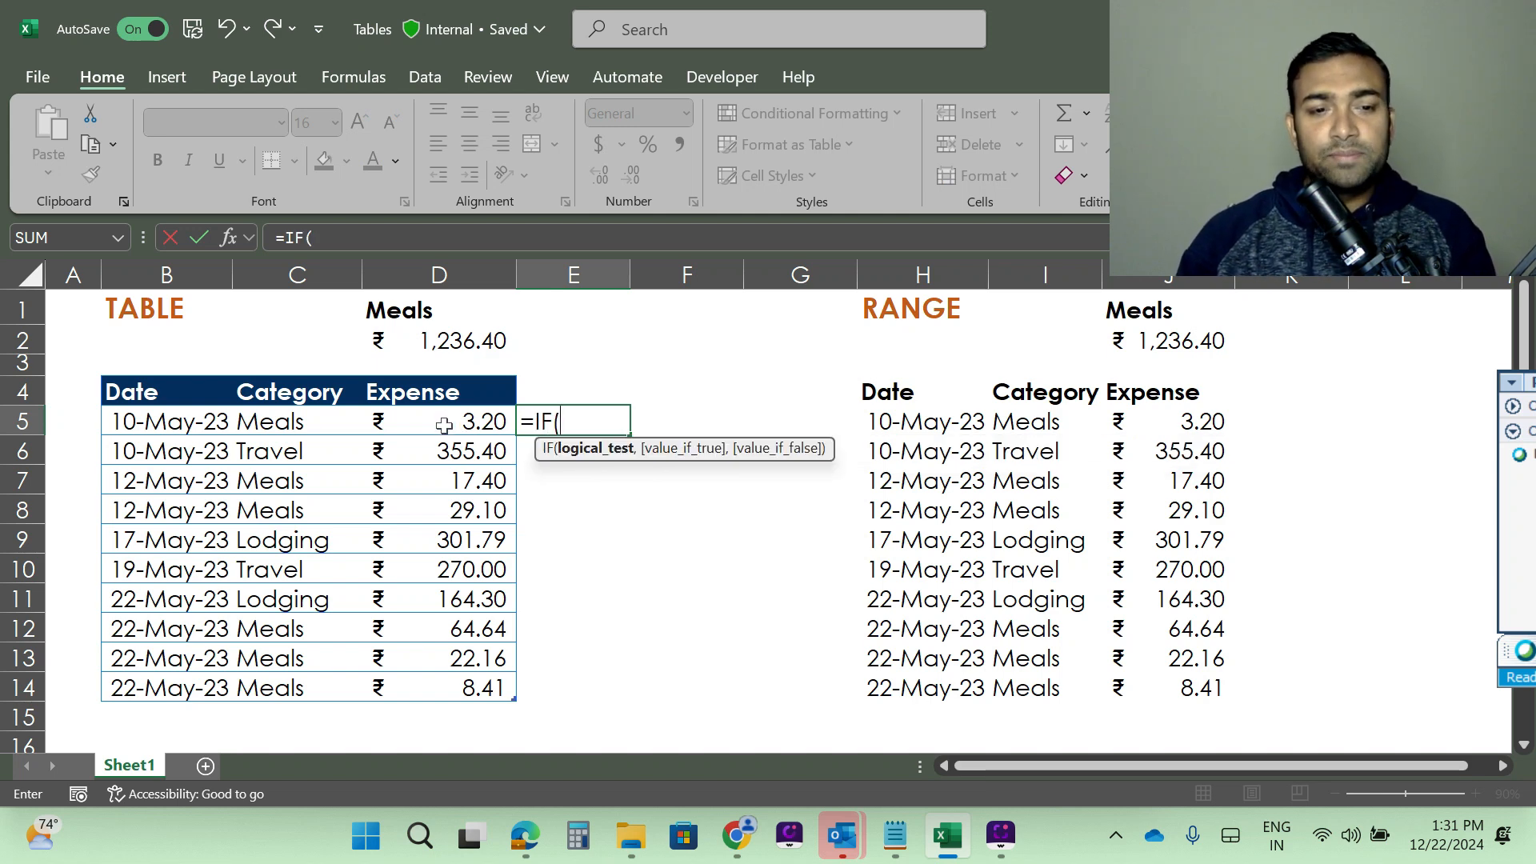
{"action": "left_click", "coordinate": [439, 425]}
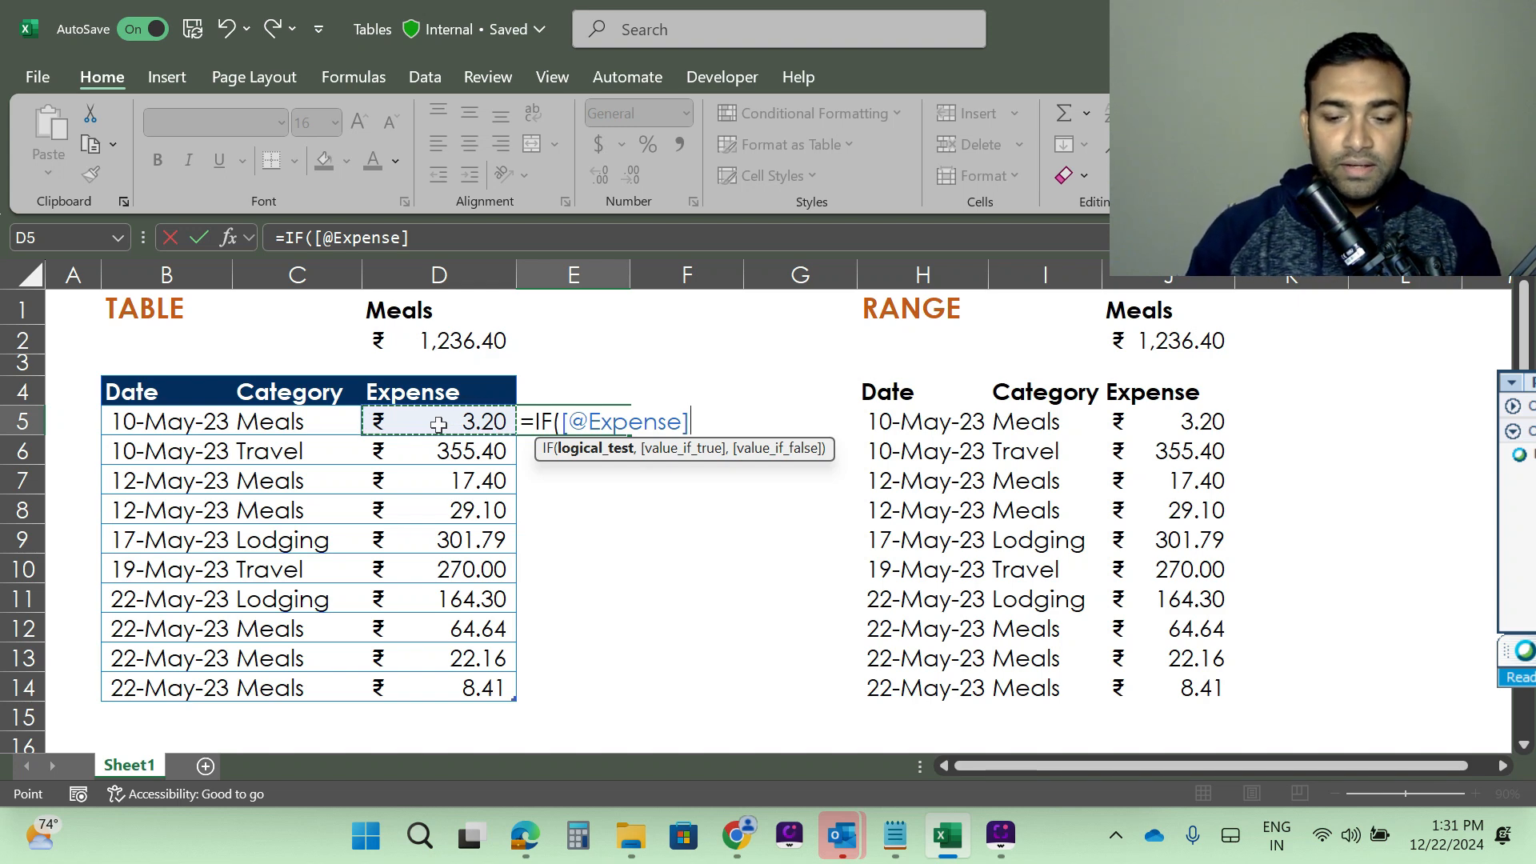
{"action": "type", "text": ">"}
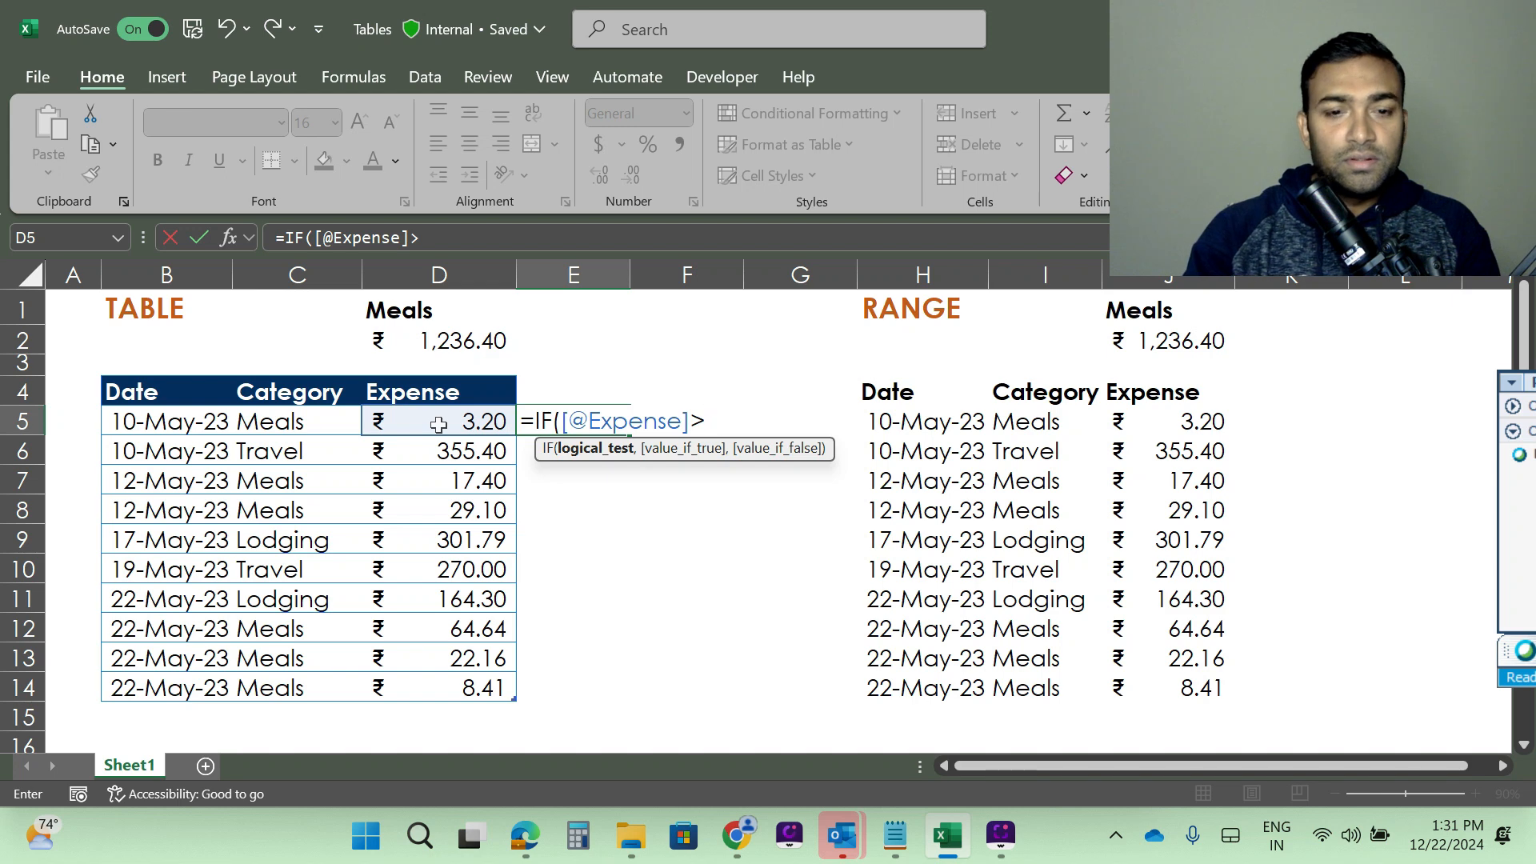
{"action": "type", "text": "="}
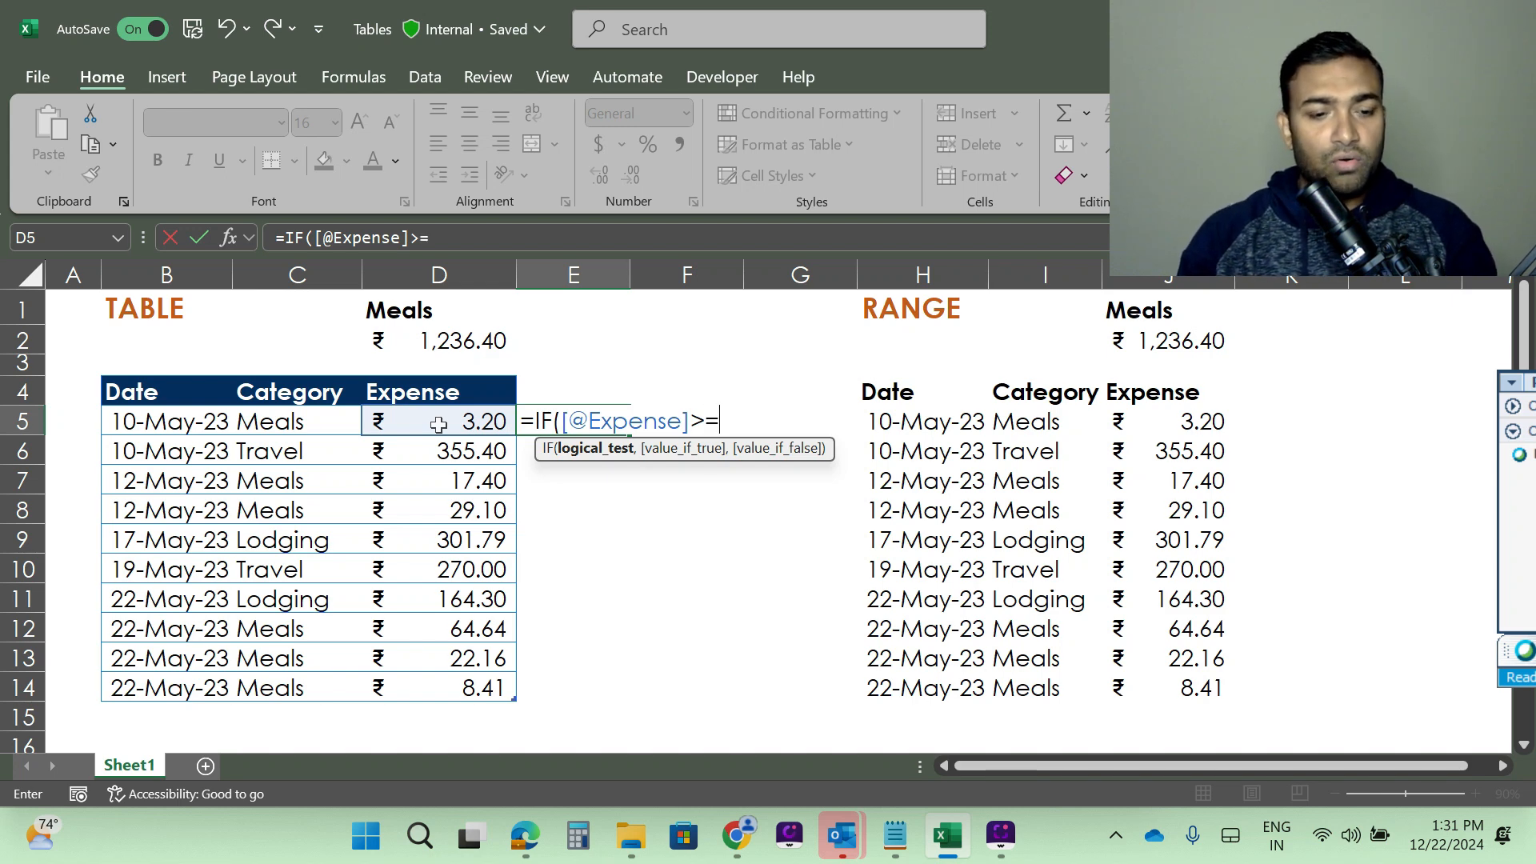
{"action": "type", "text": "10"}
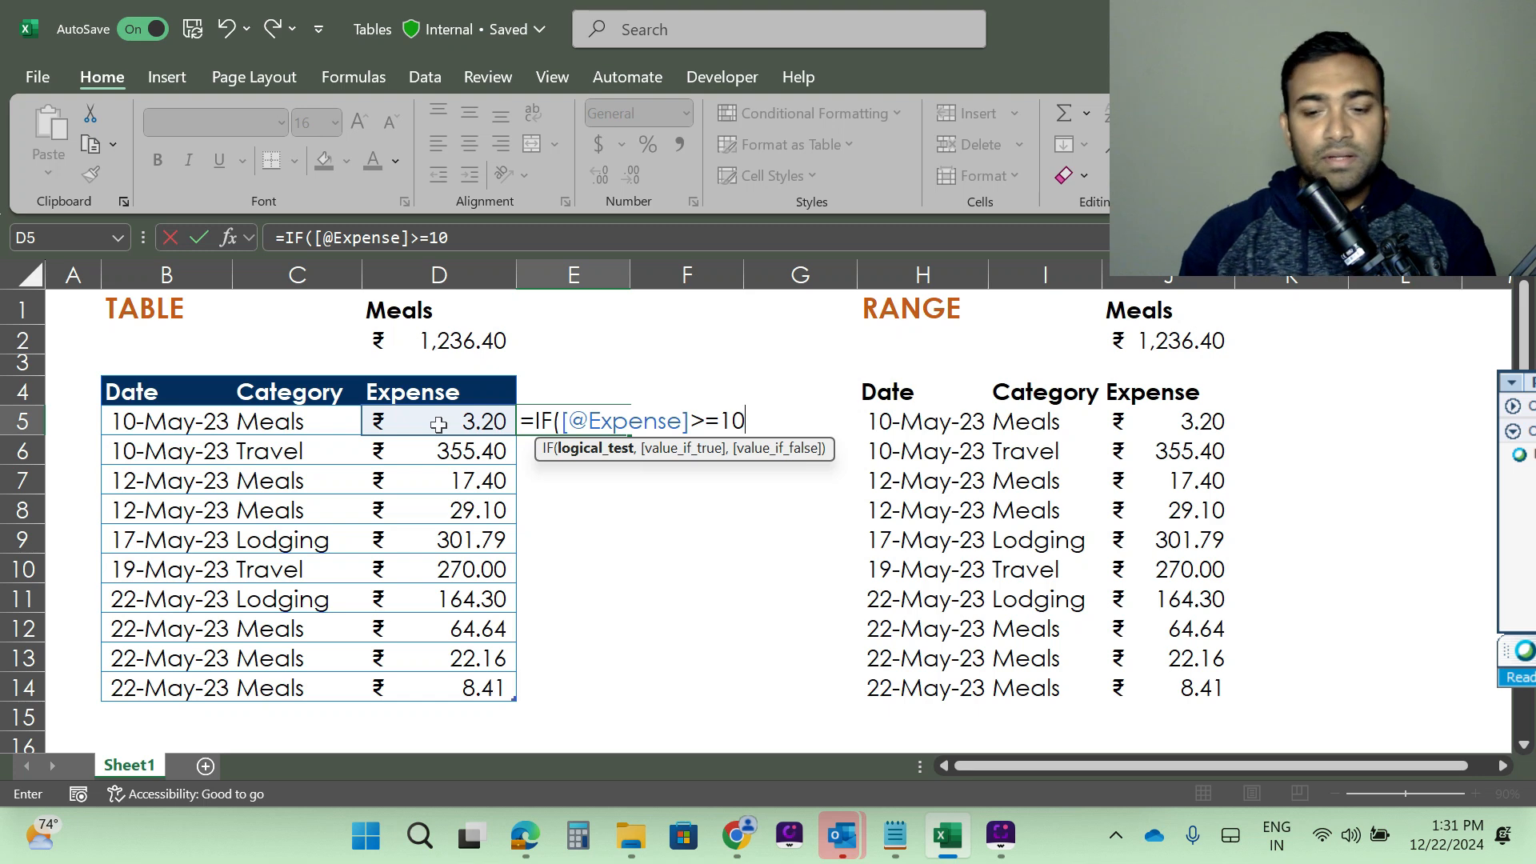
- Complete the E5 IF formula so it returns "ok" when the test is true and "not Ok" when false
{"action": "type", "text": ","}
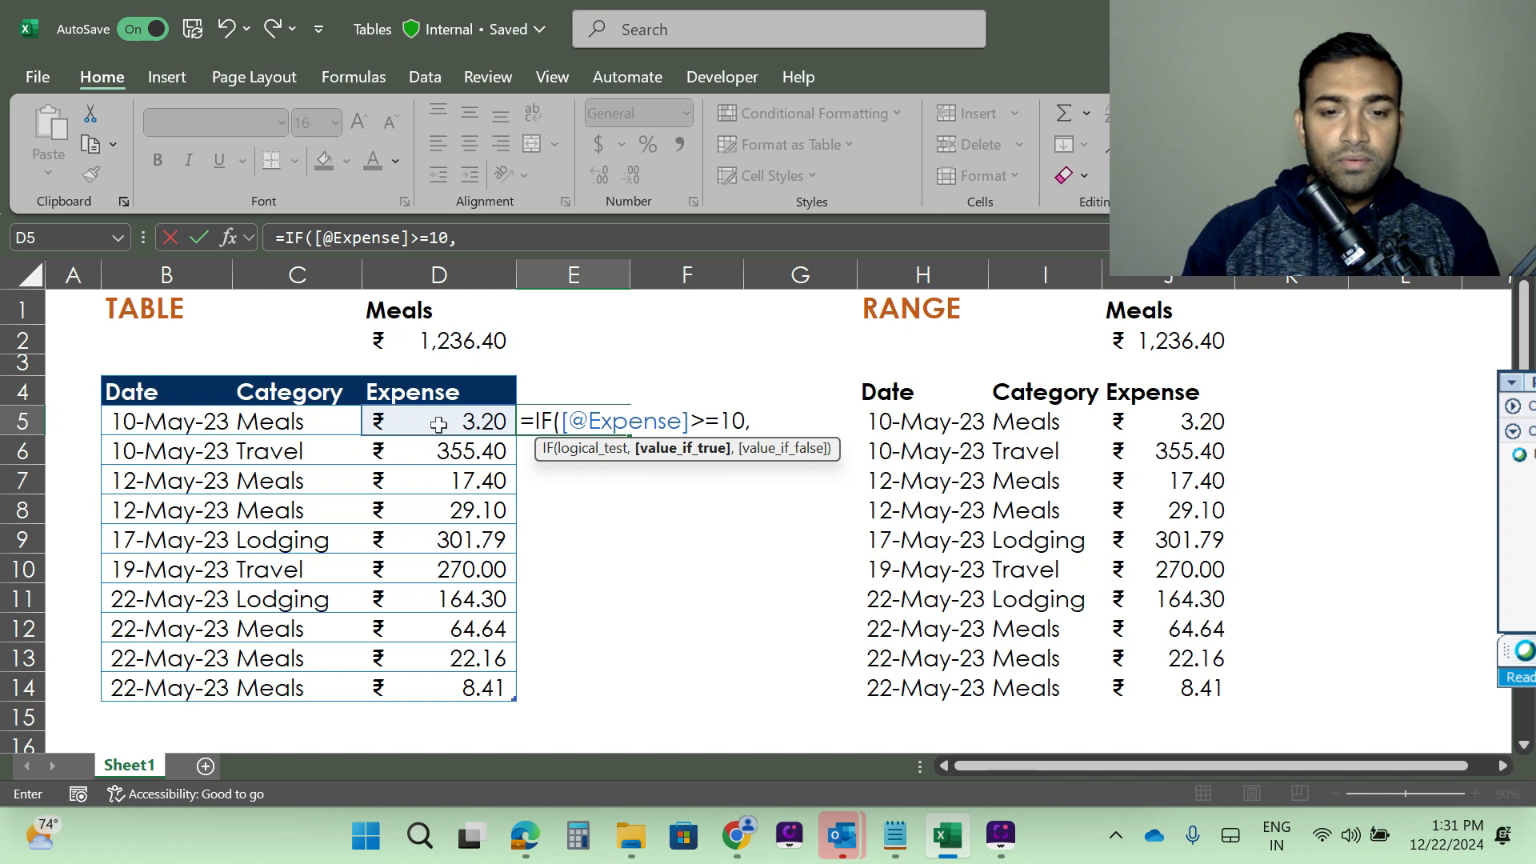
{"action": "type", "text": "\""}
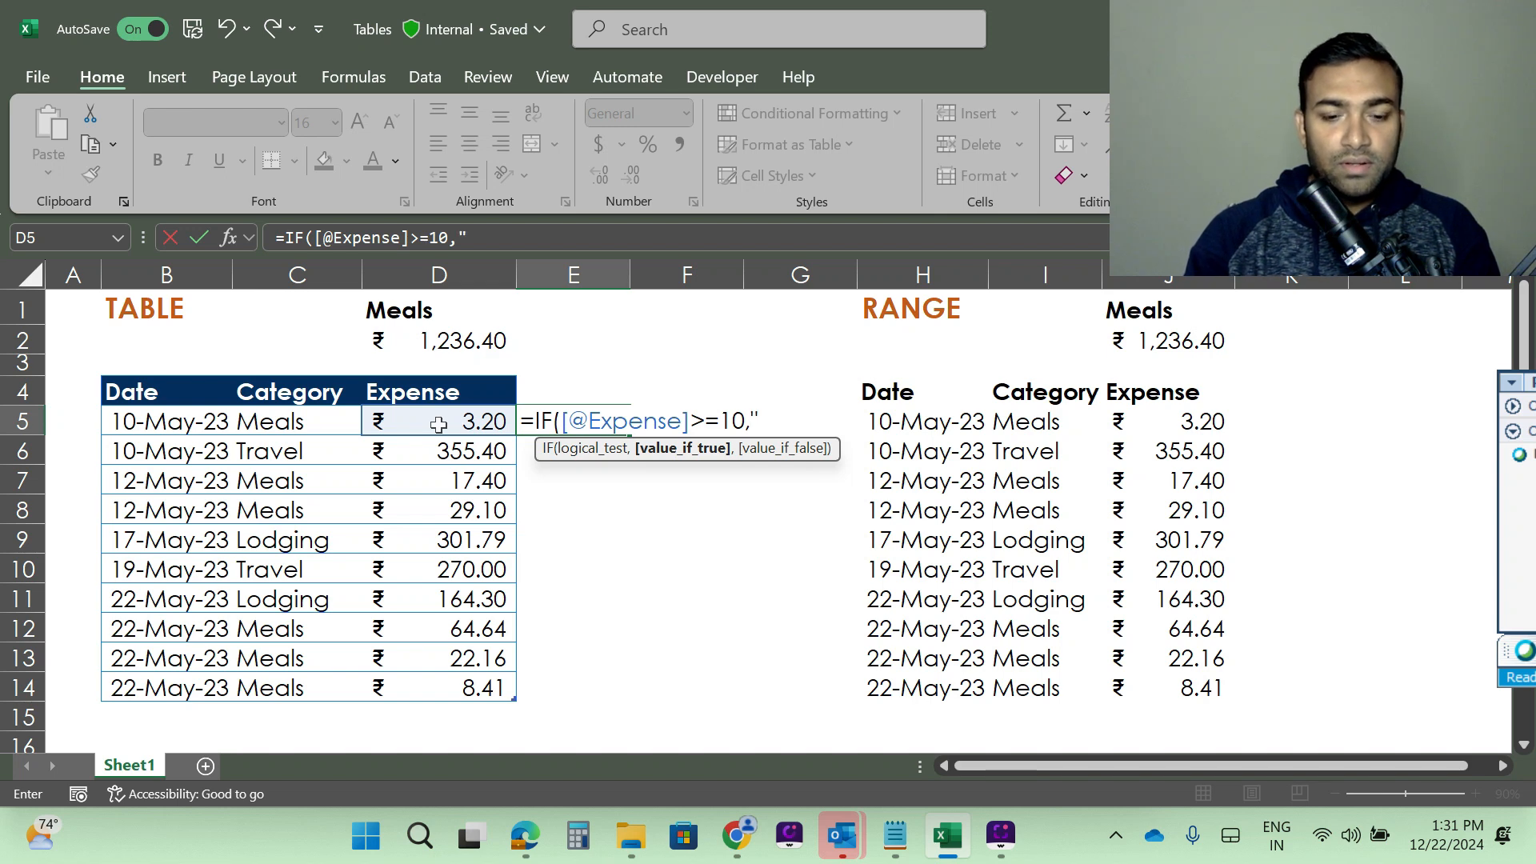
{"action": "type", "text": "ok"}
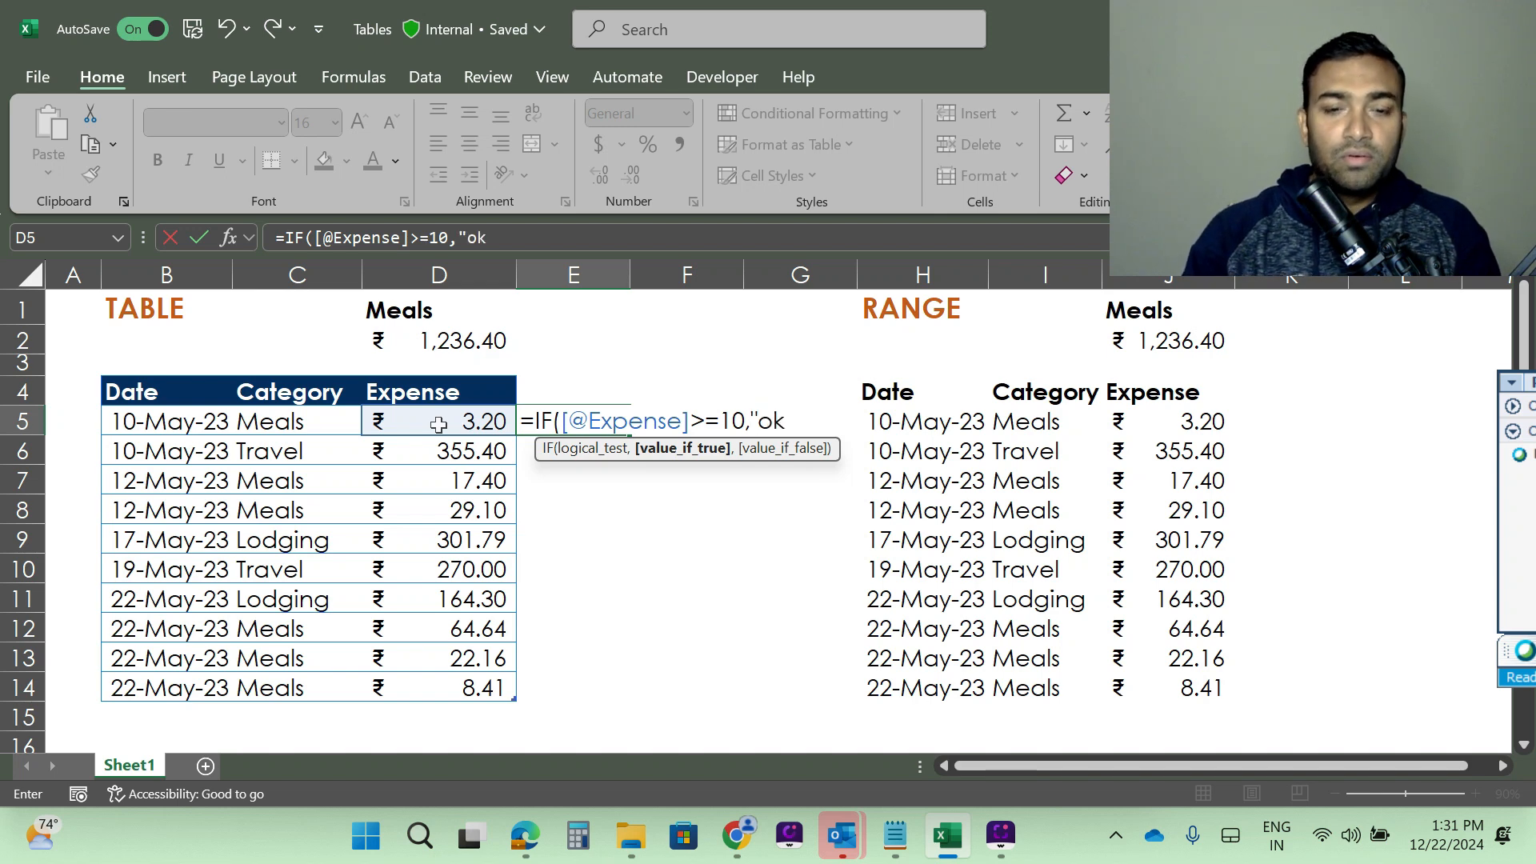
{"action": "type", "text": "\","}
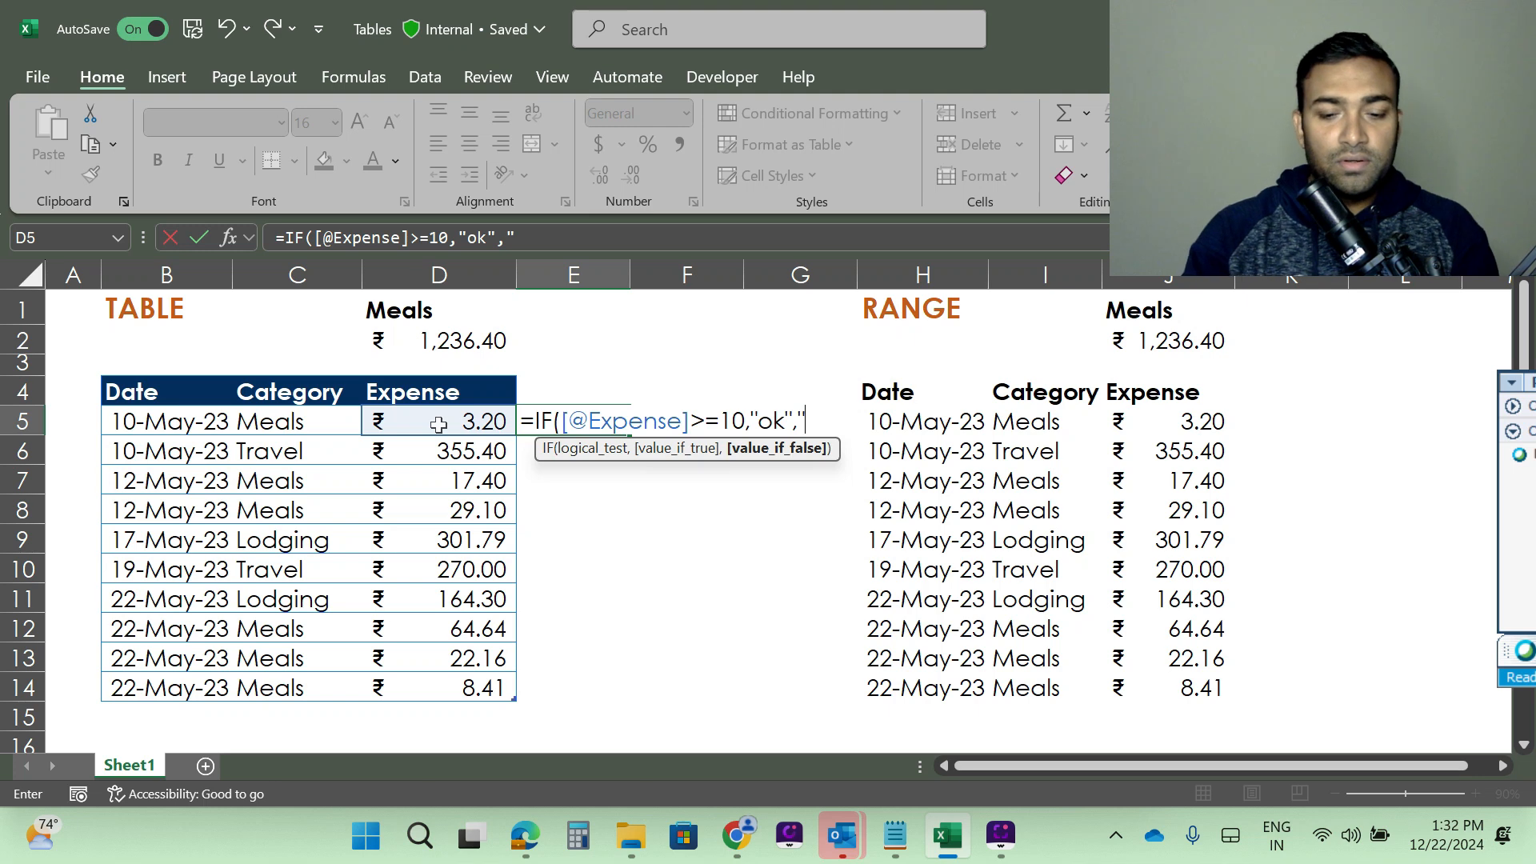
{"action": "type", "text": "\"not Ok"}
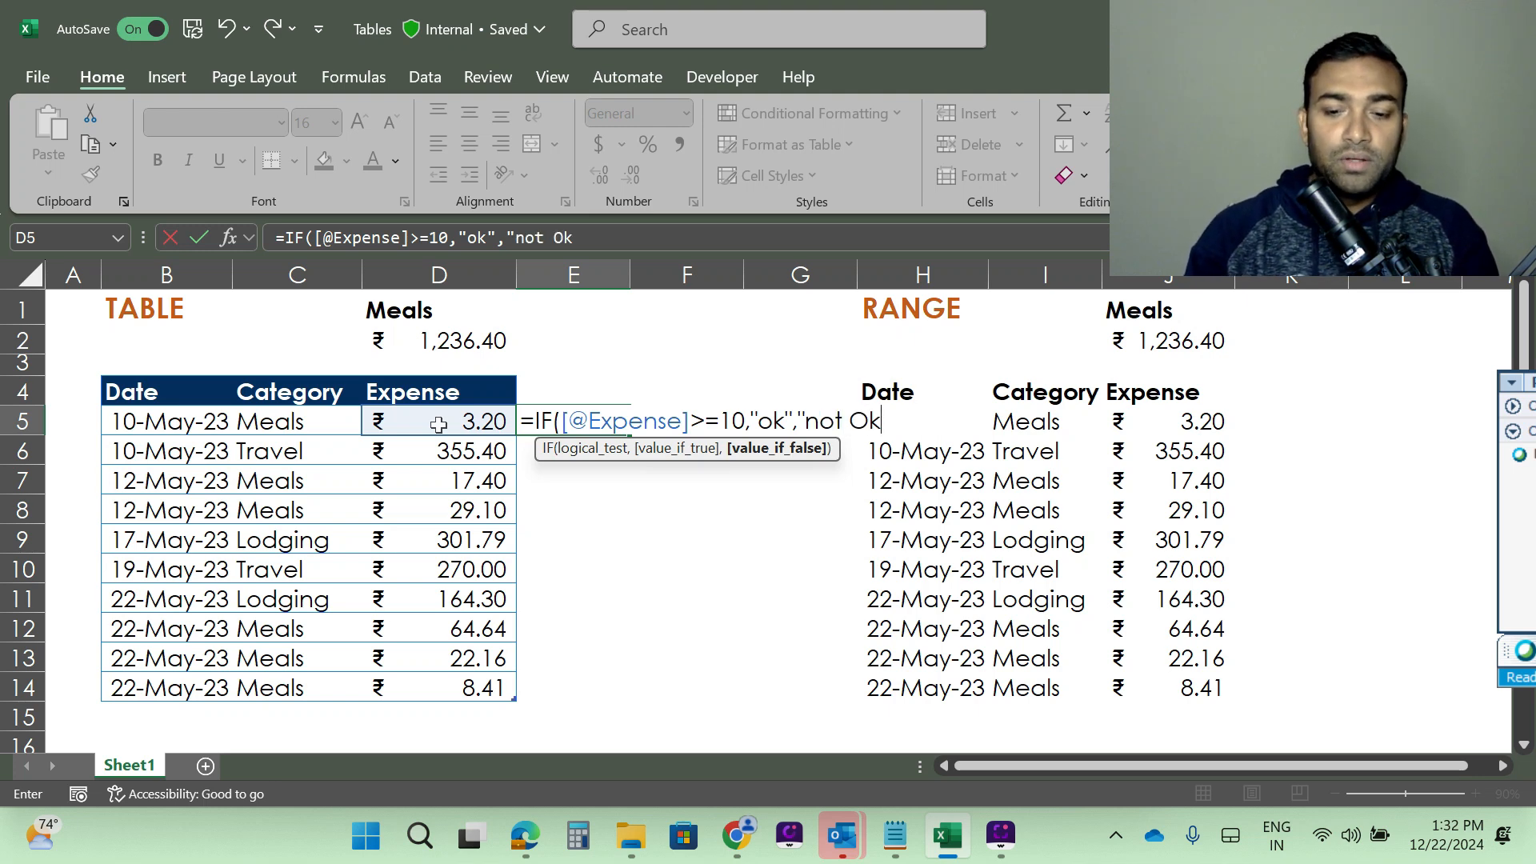
{"action": "type", "text": "\""}
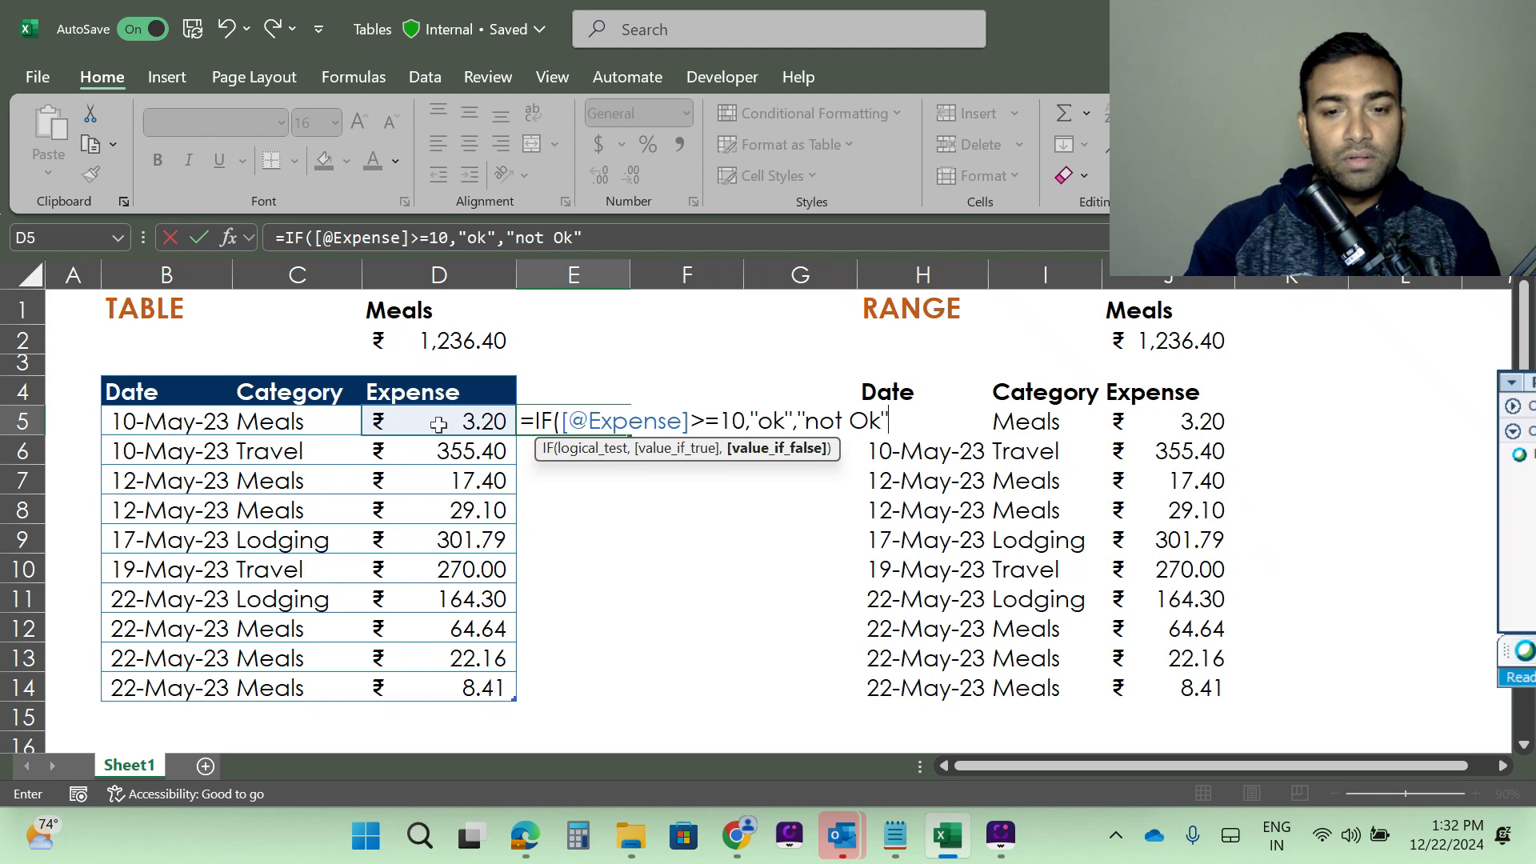
{"action": "type", "text": ")"}
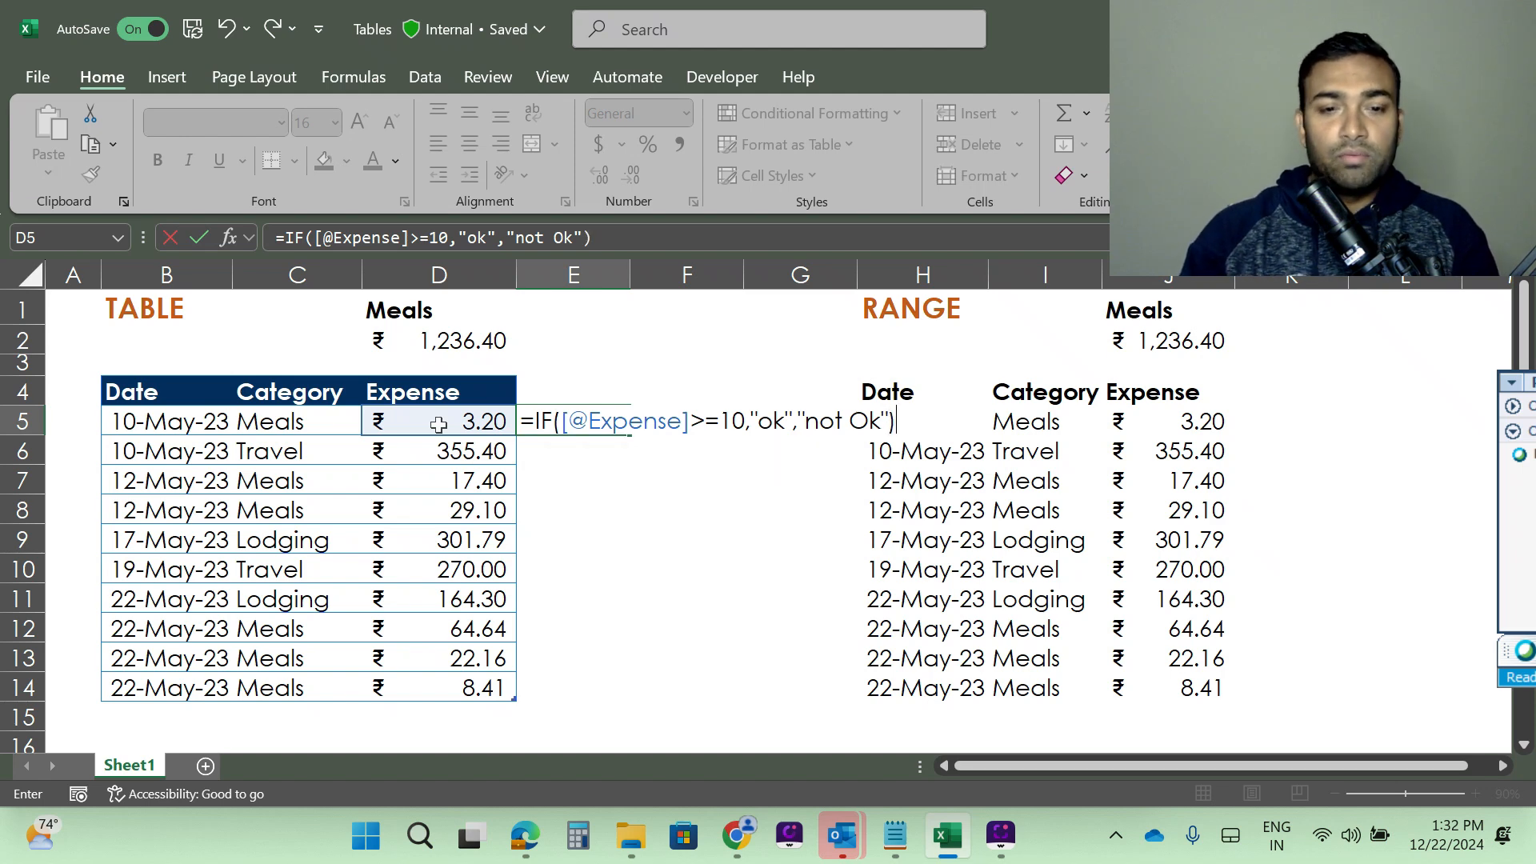
{"action": "key", "text": "Return"}
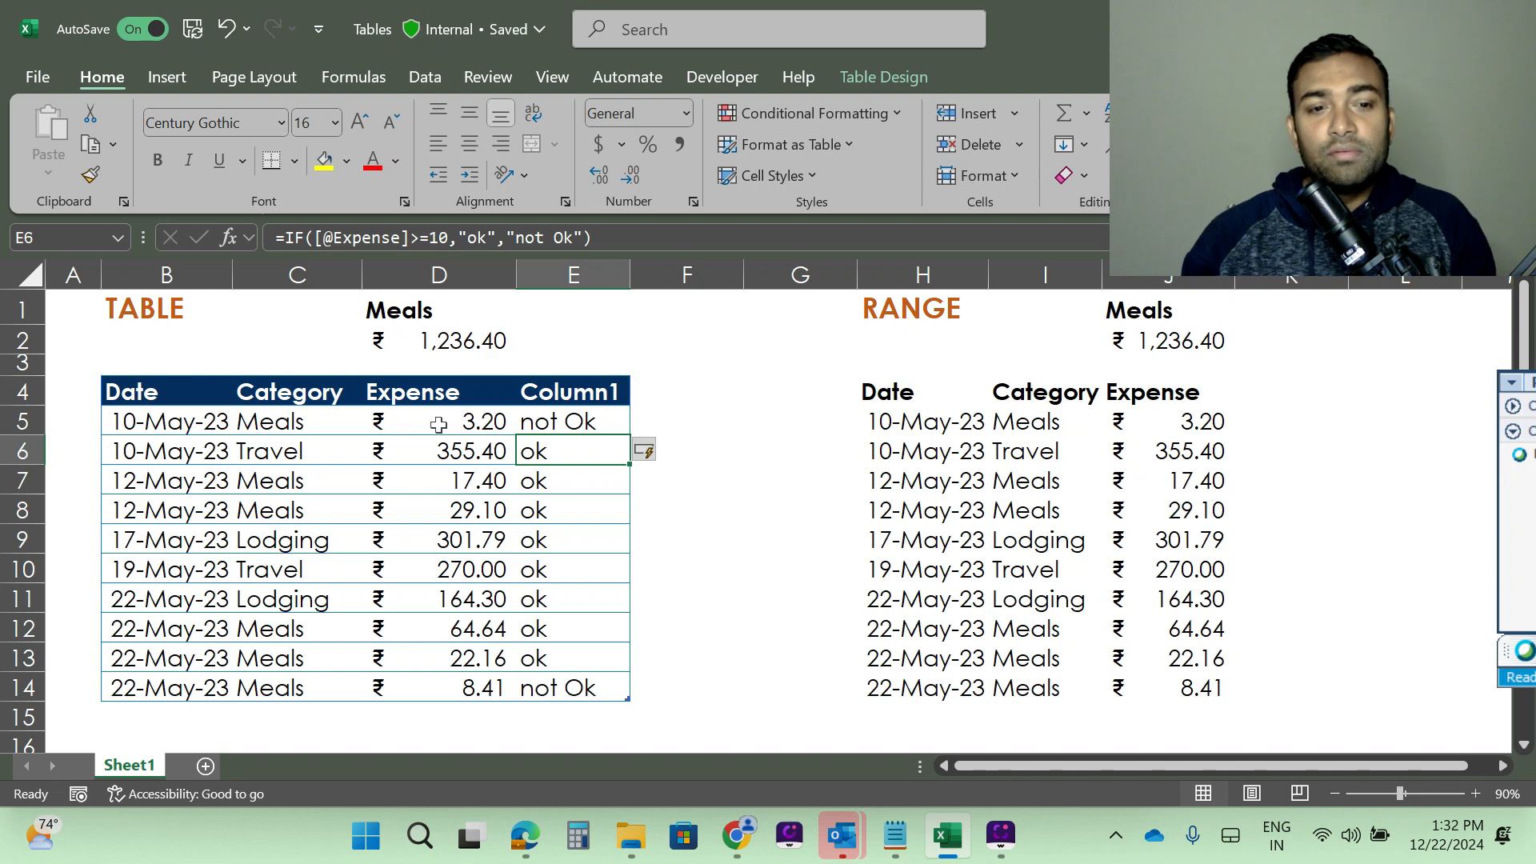
{"action": "left_click", "coordinate": [557, 419]}
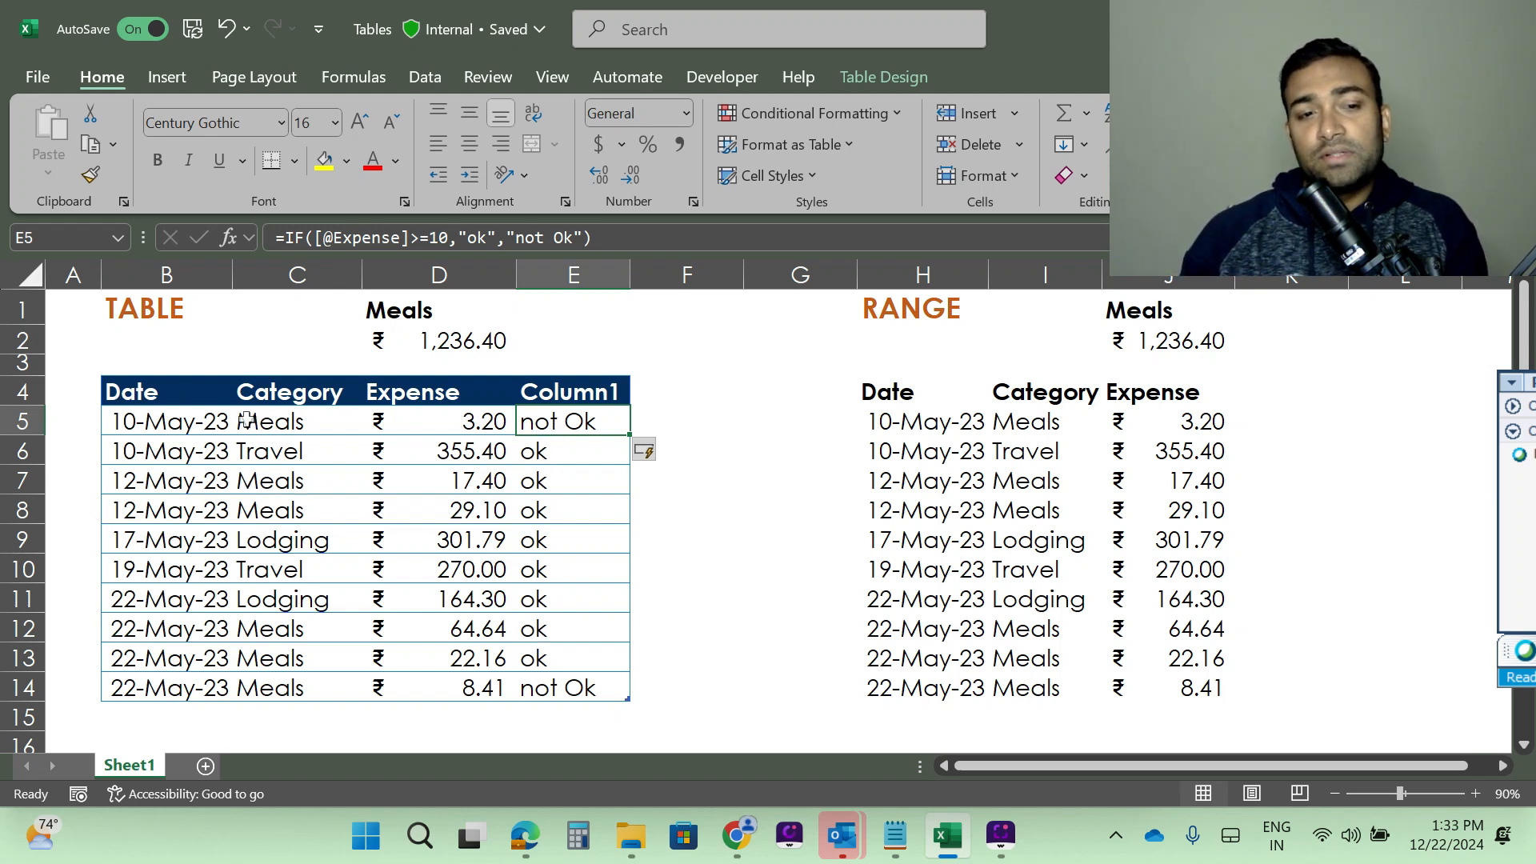
- Rename the table's new column header in E4 as Status
{"action": "left_click", "coordinate": [567, 390]}
{"action": "double_click", "coordinate": [573, 391]}
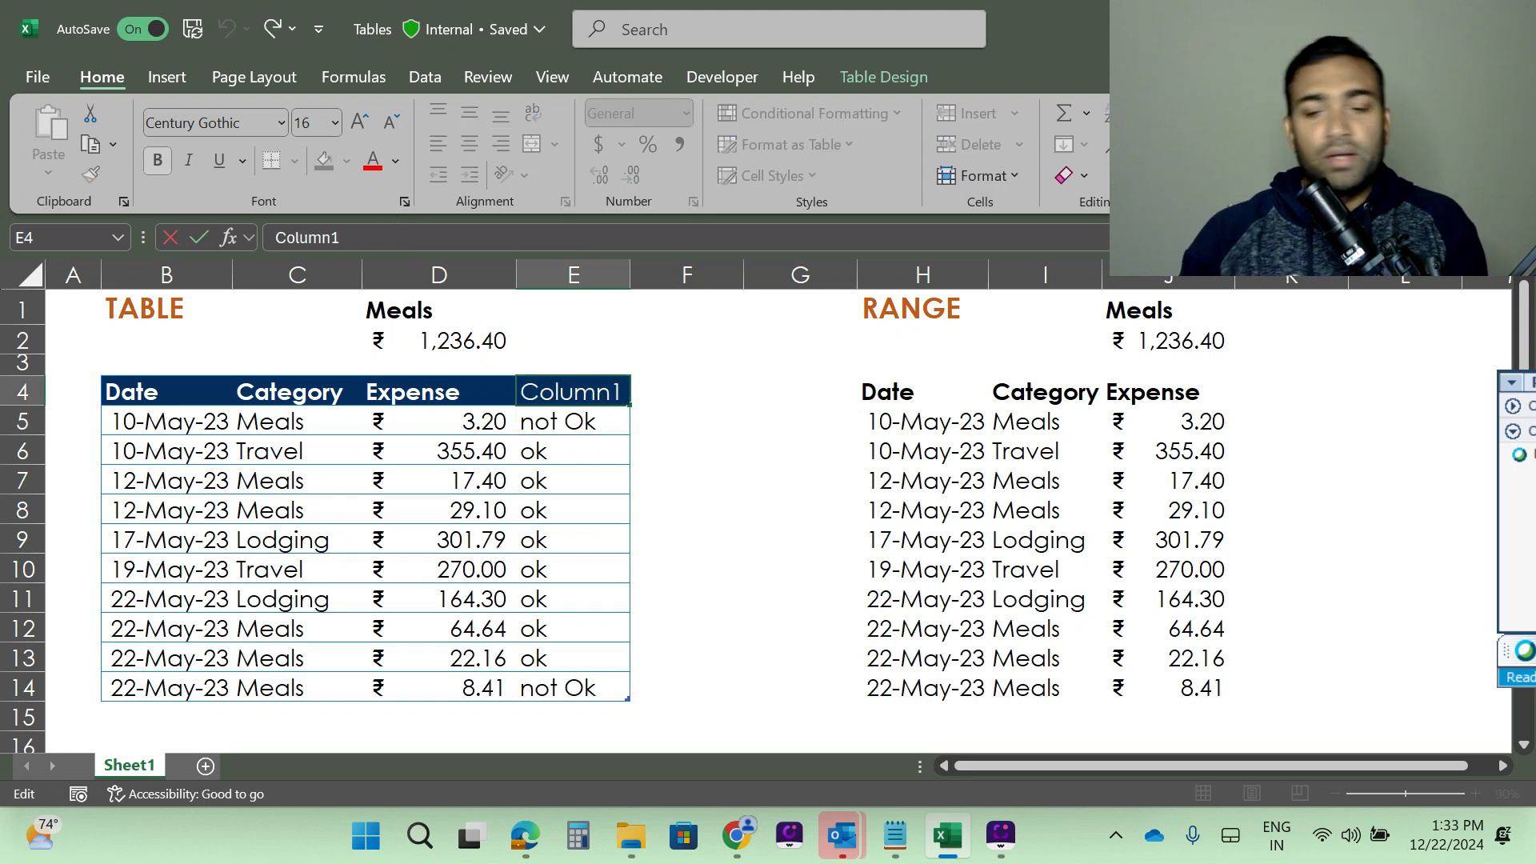
{"action": "key", "text": "BackSpace"}
{"action": "key", "text": "BackSpace"}
{"action": "key", "text": "BackSpace"}
{"action": "key", "text": "BackSpace"}
{"action": "key", "text": "BackSpace"}
{"action": "key", "text": "BackSpace"}
{"action": "key", "text": "BackSpace"}
{"action": "type", "text": "S"}
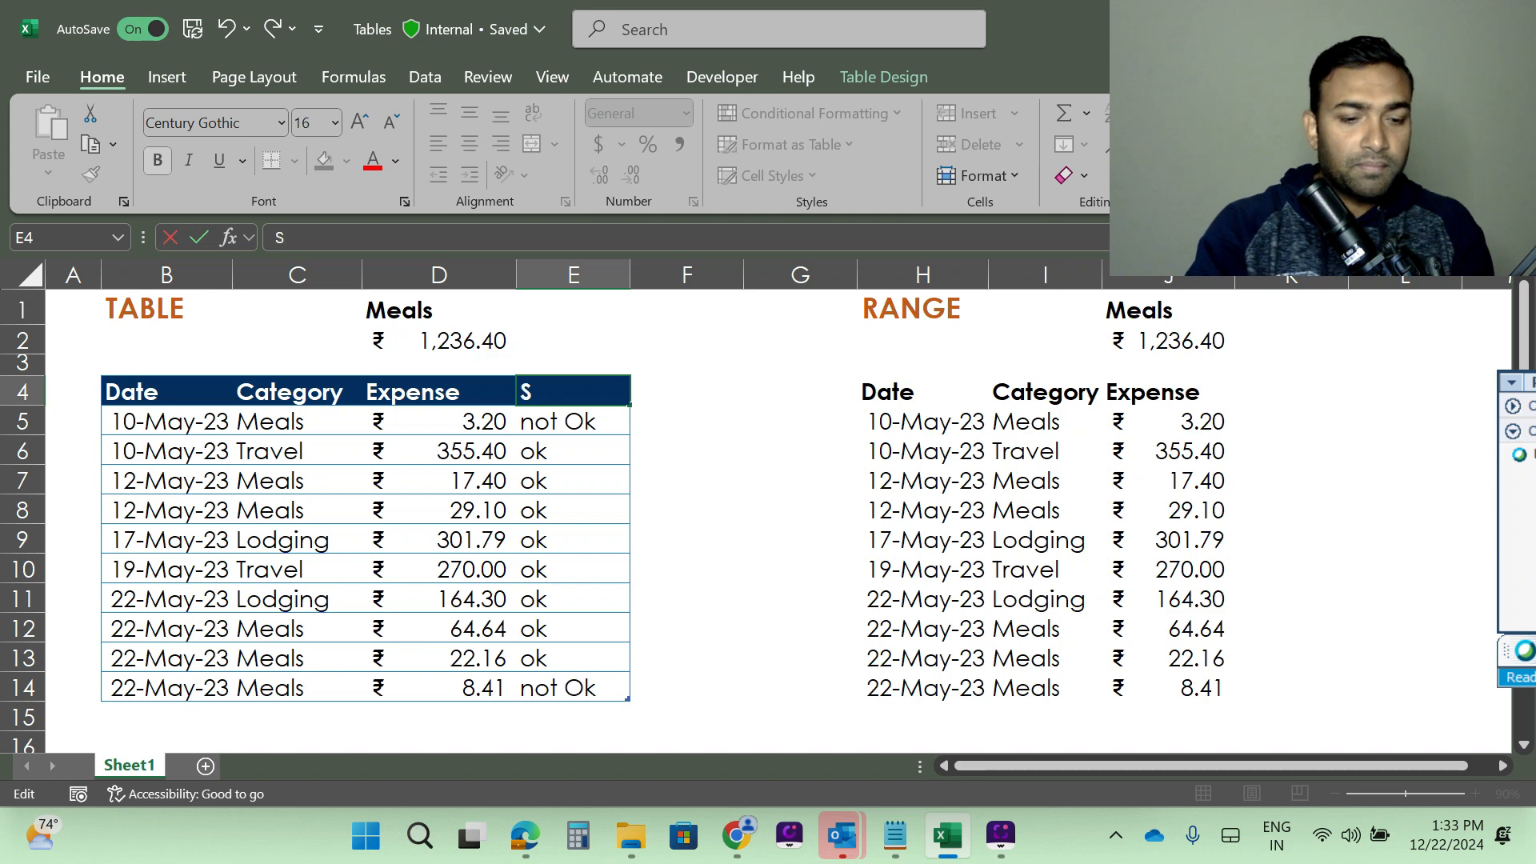
{"action": "type", "text": "tatus"}
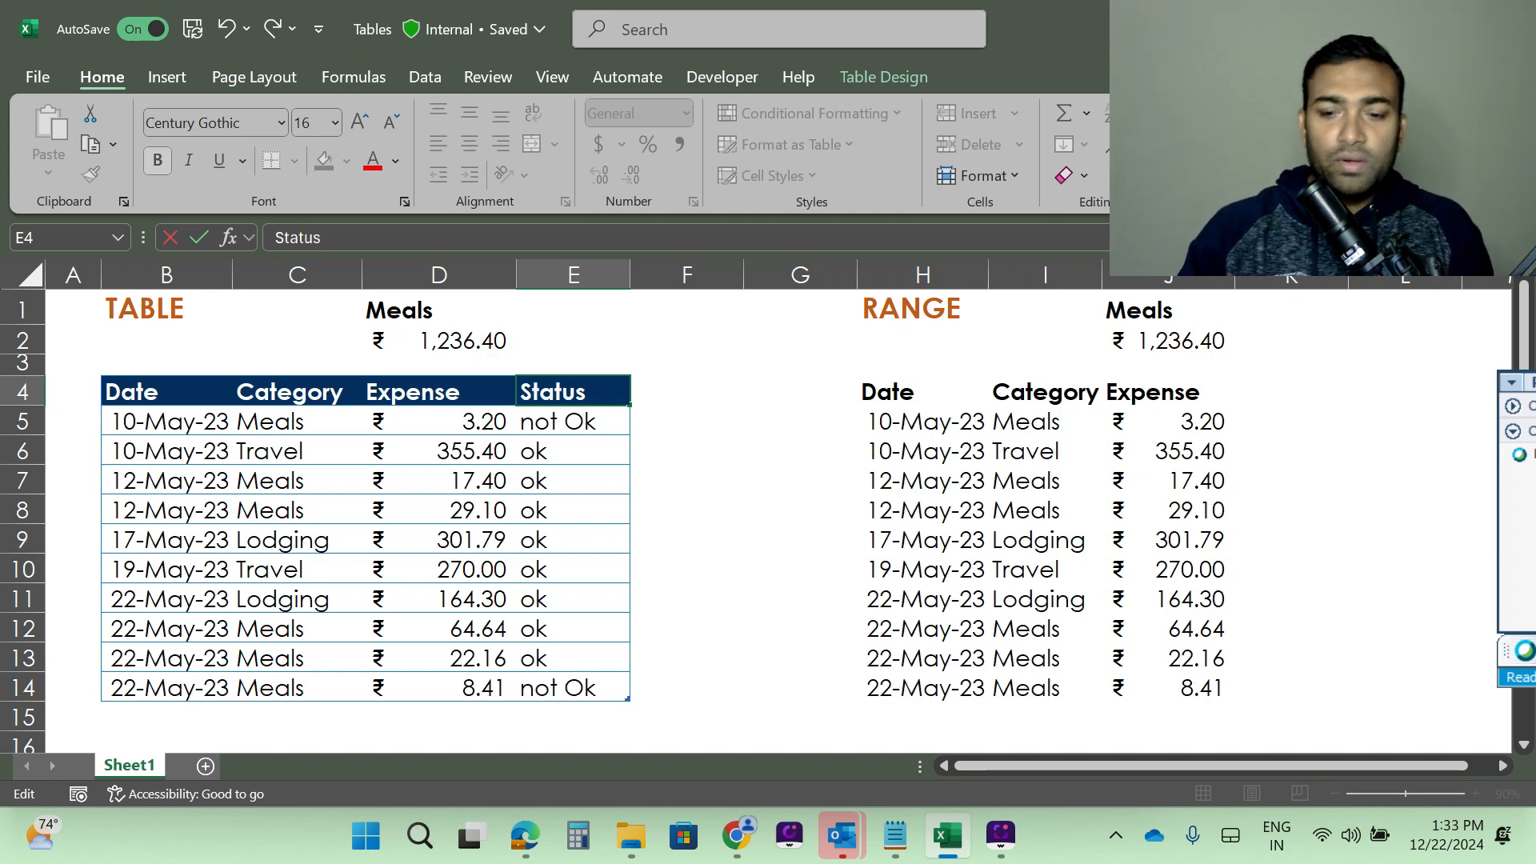
{"action": "key", "text": "Return"}
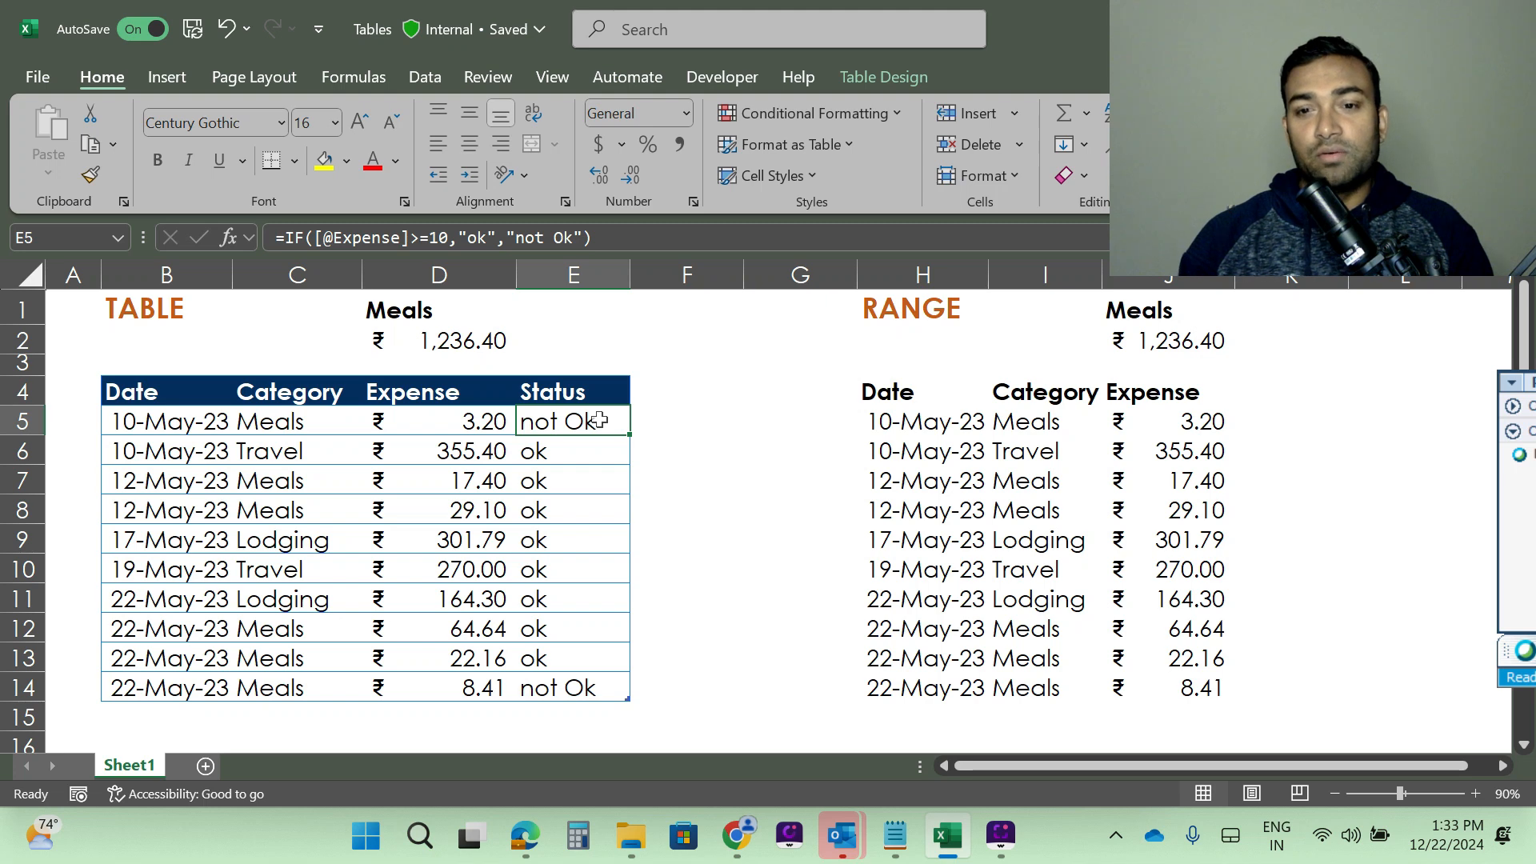
- Start an IF formula in K5 beside the plain range, testing whether J5 is greater than or equal to 10
{"action": "left_click", "coordinate": [1254, 422]}
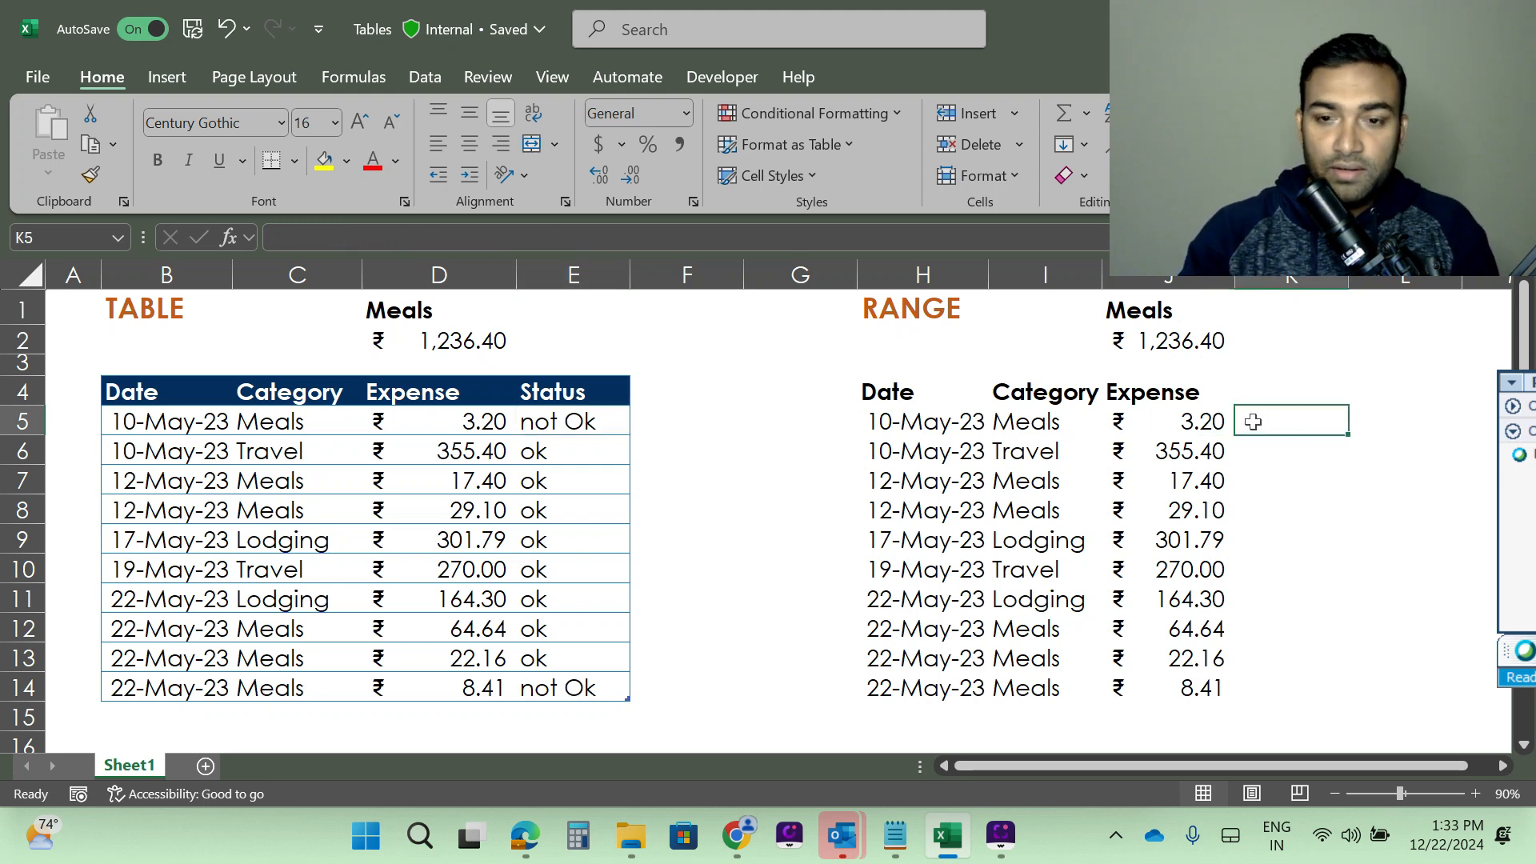
{"action": "type", "text": "=IF("}
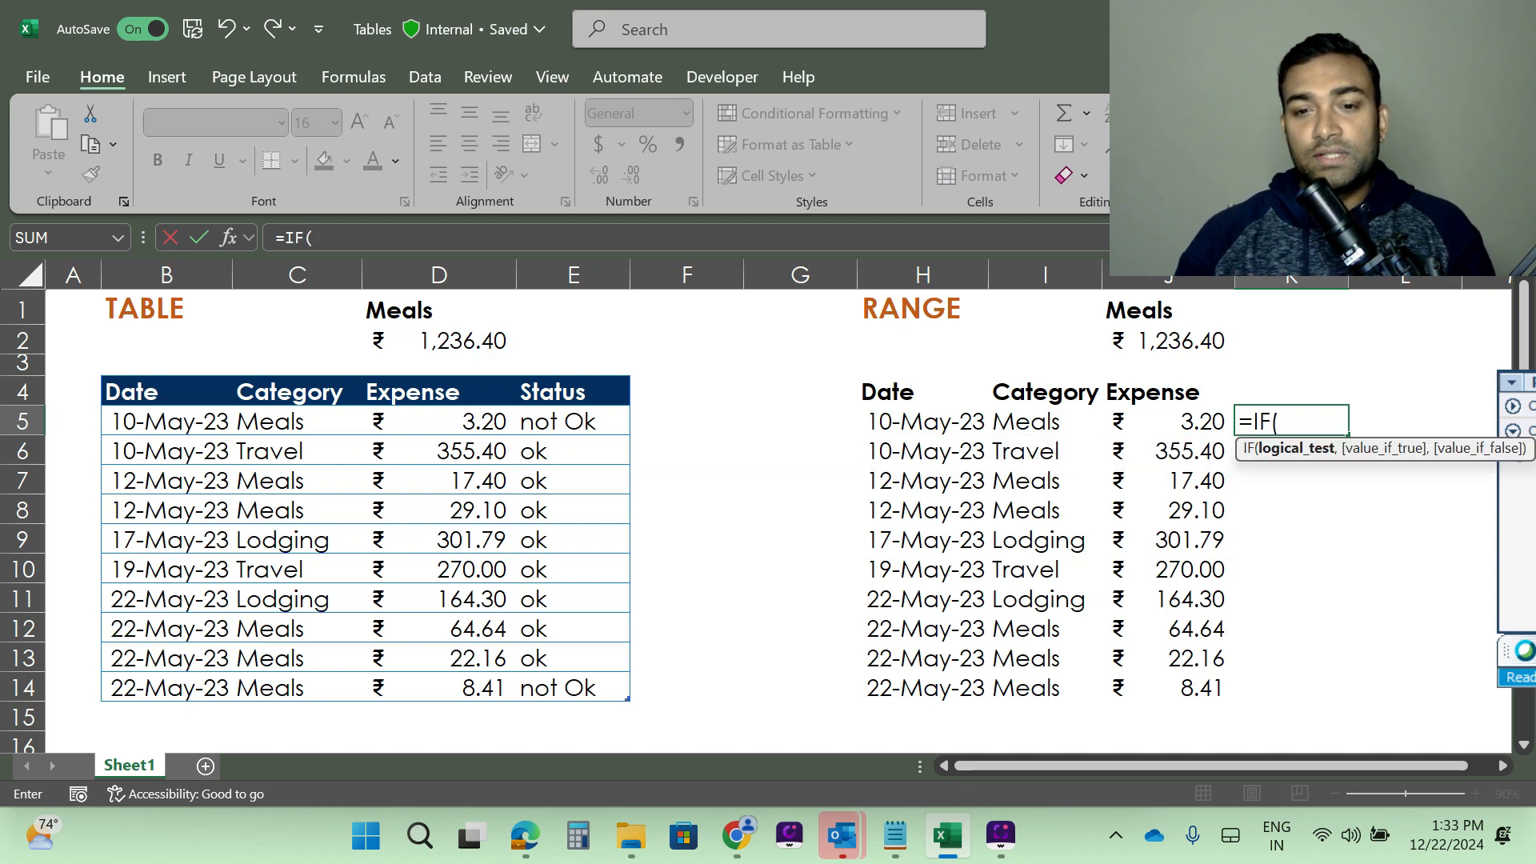
{"action": "left_click", "coordinate": [1177, 419]}
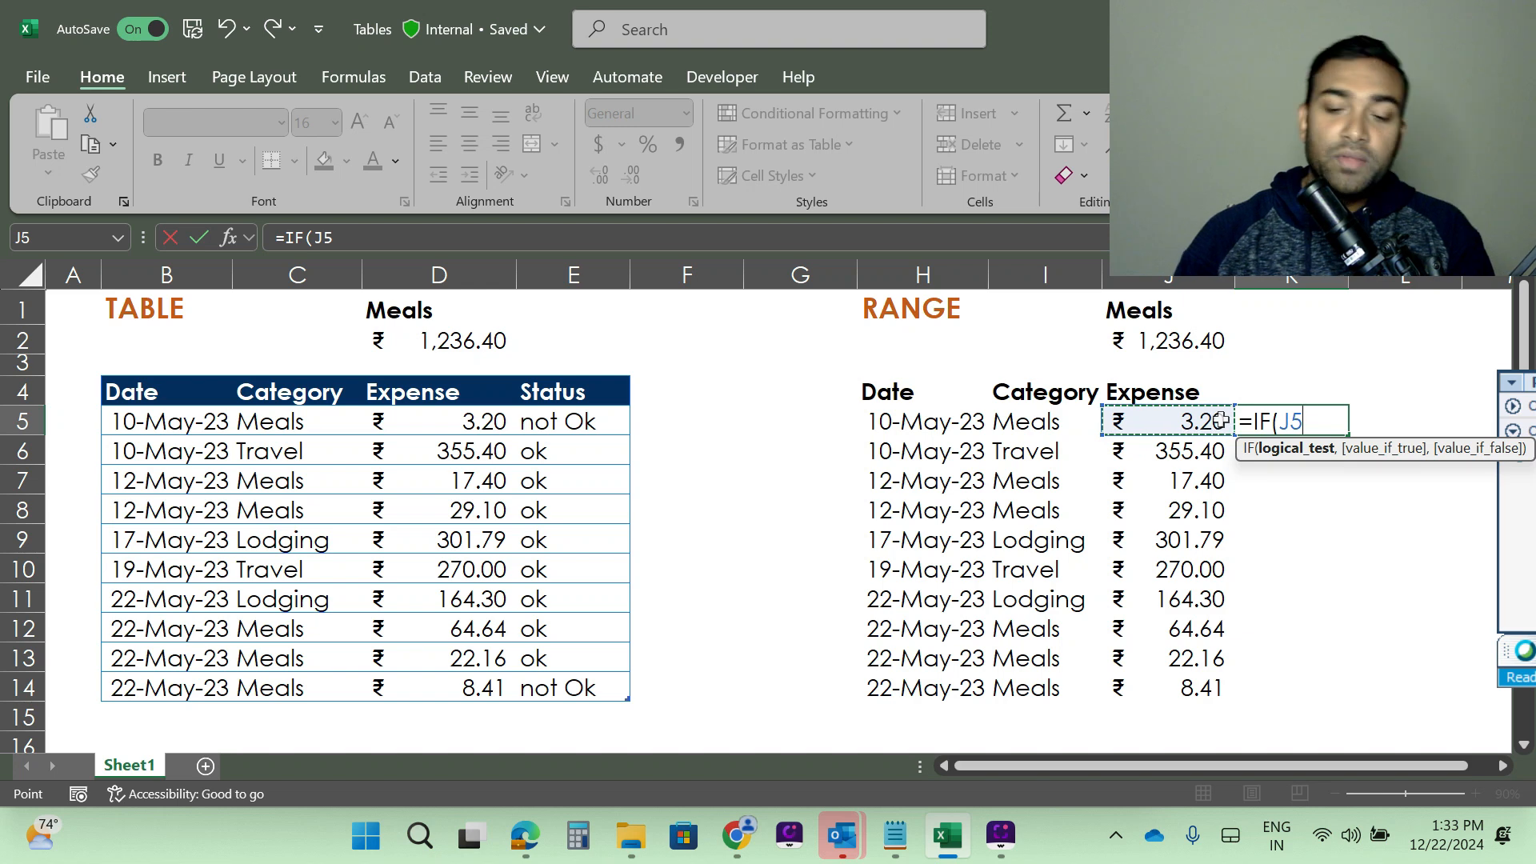
{"action": "type", "text": "="}
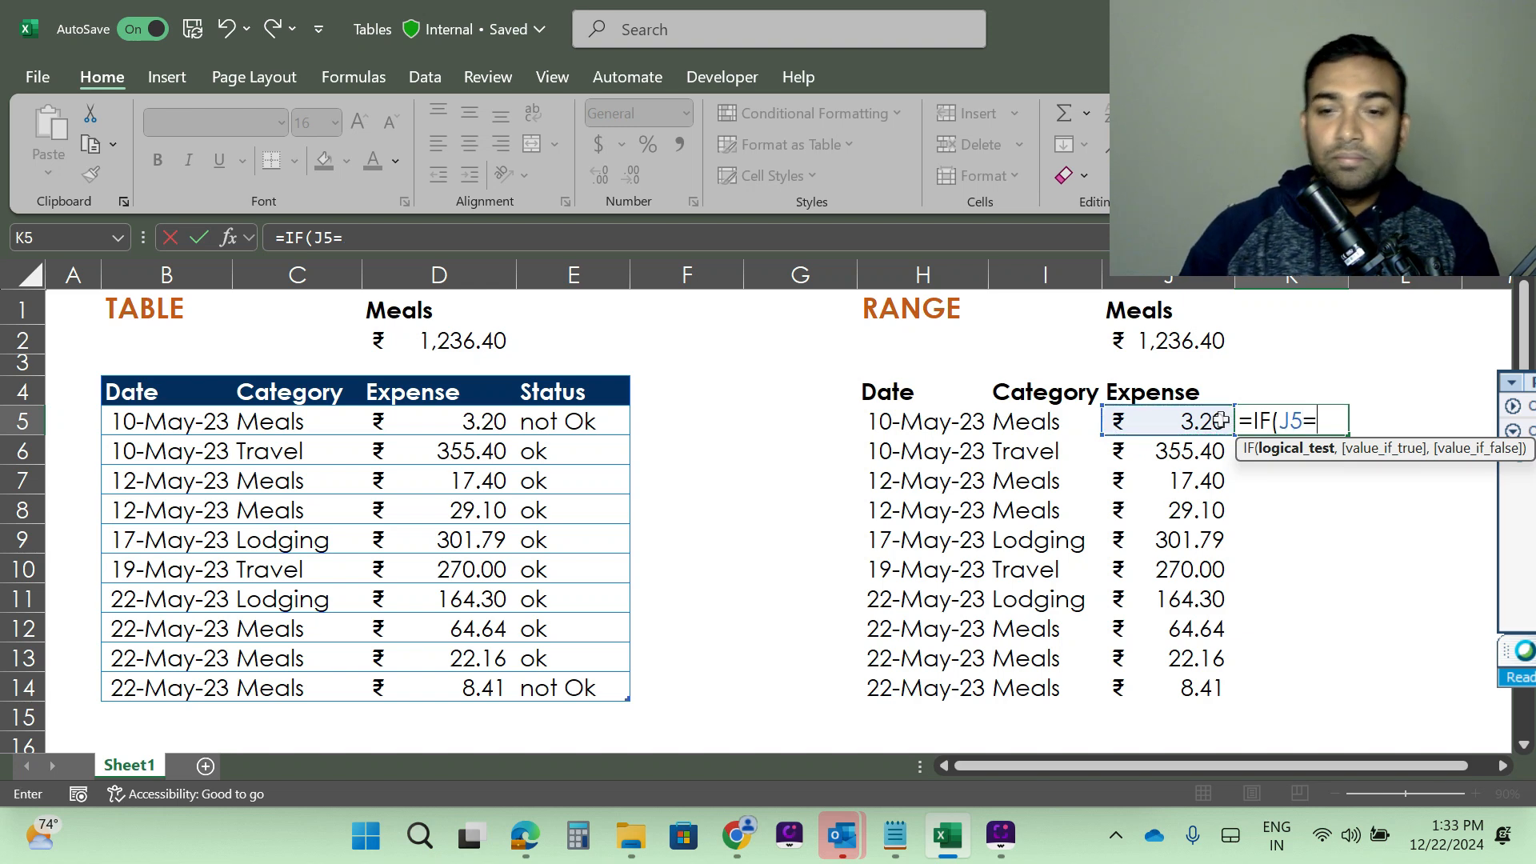
{"action": "key", "text": "BackSpace"}
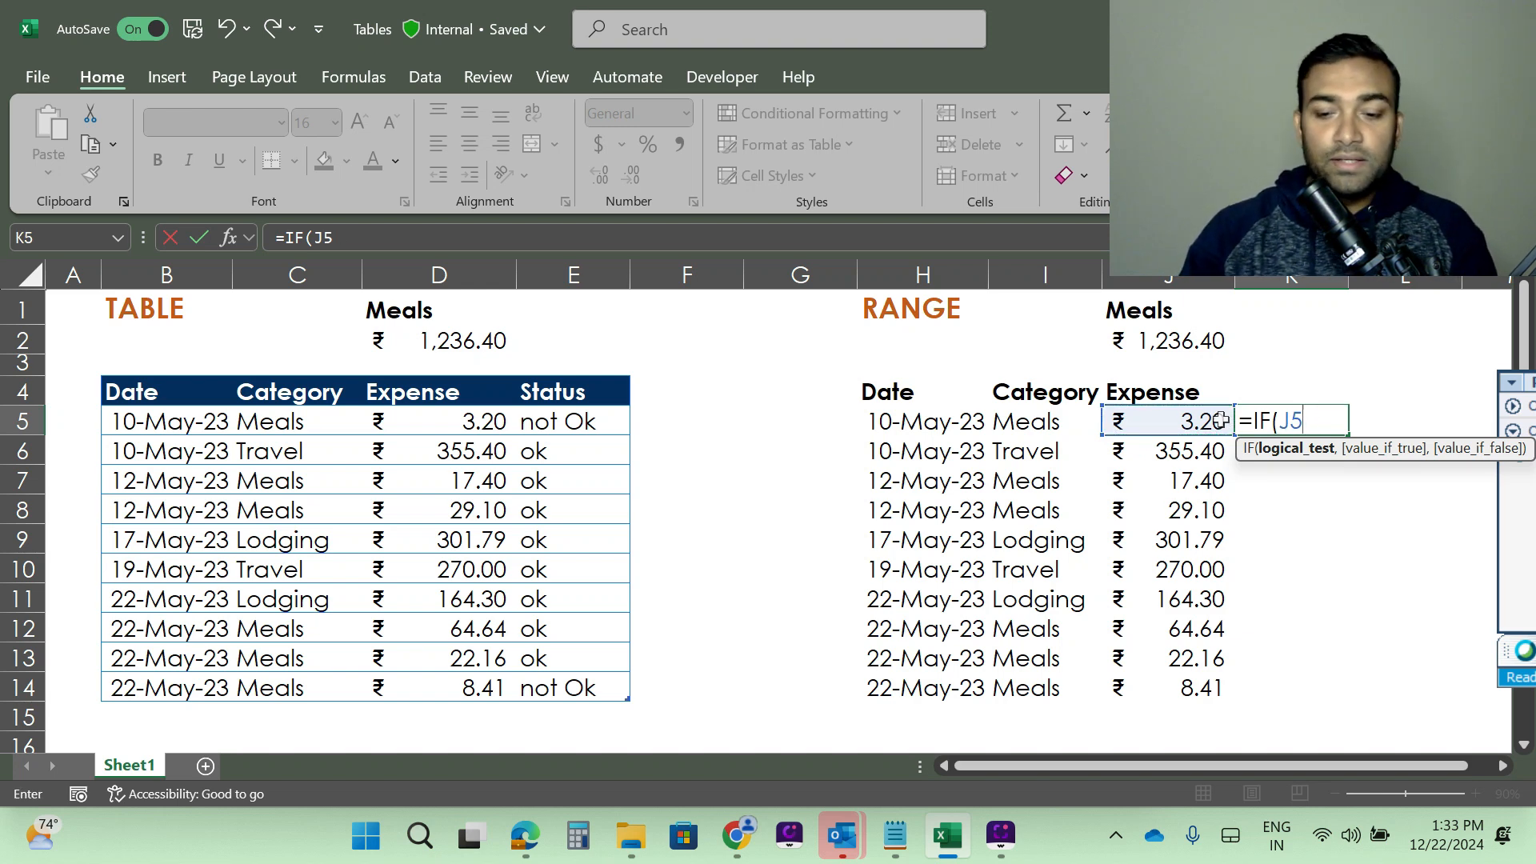
{"action": "type", "text": ">="}
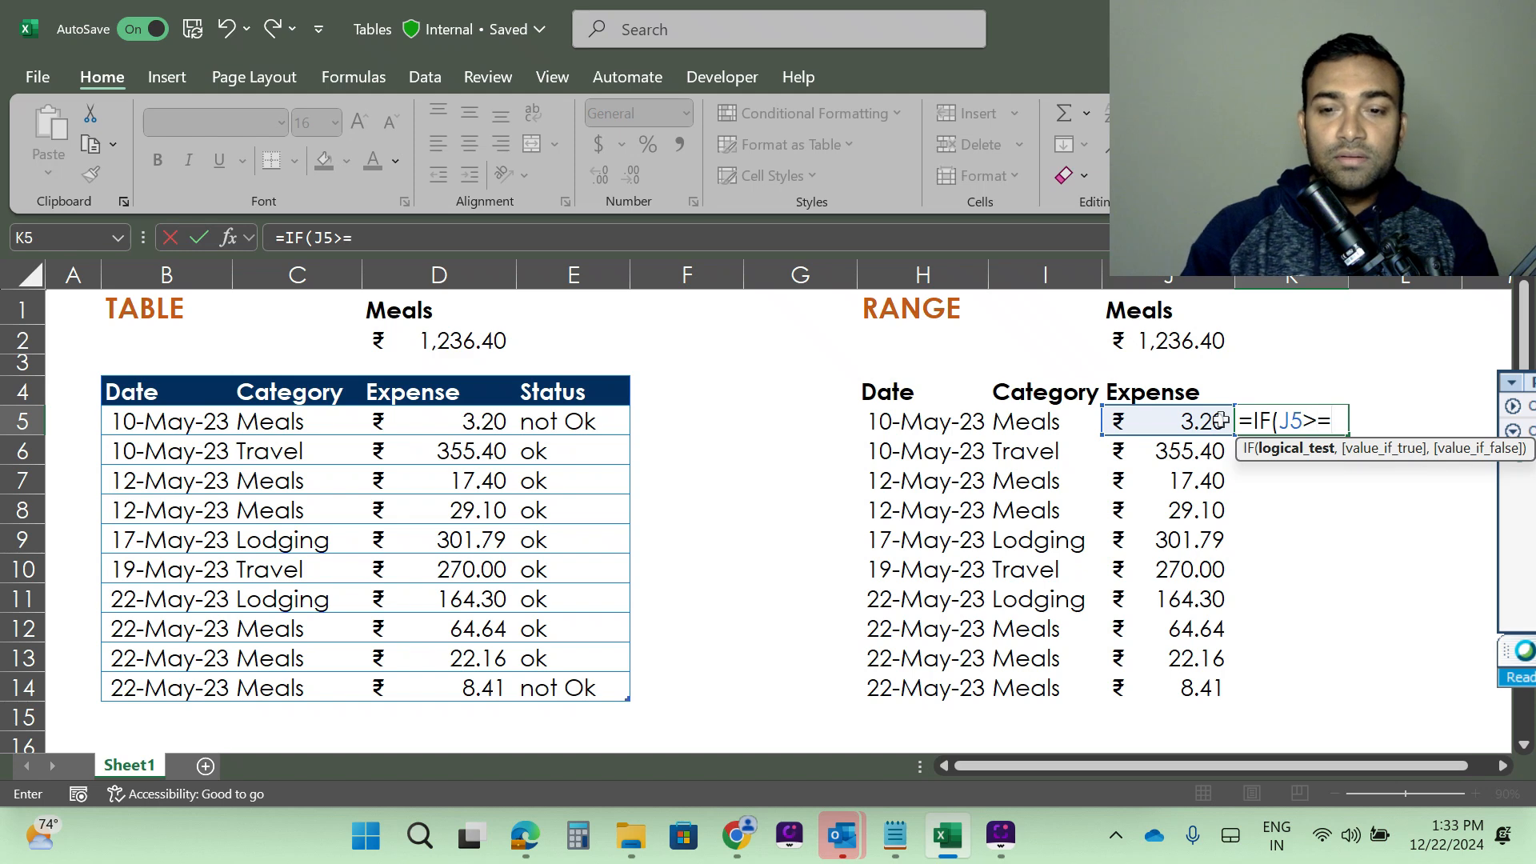
{"action": "type", "text": "10"}
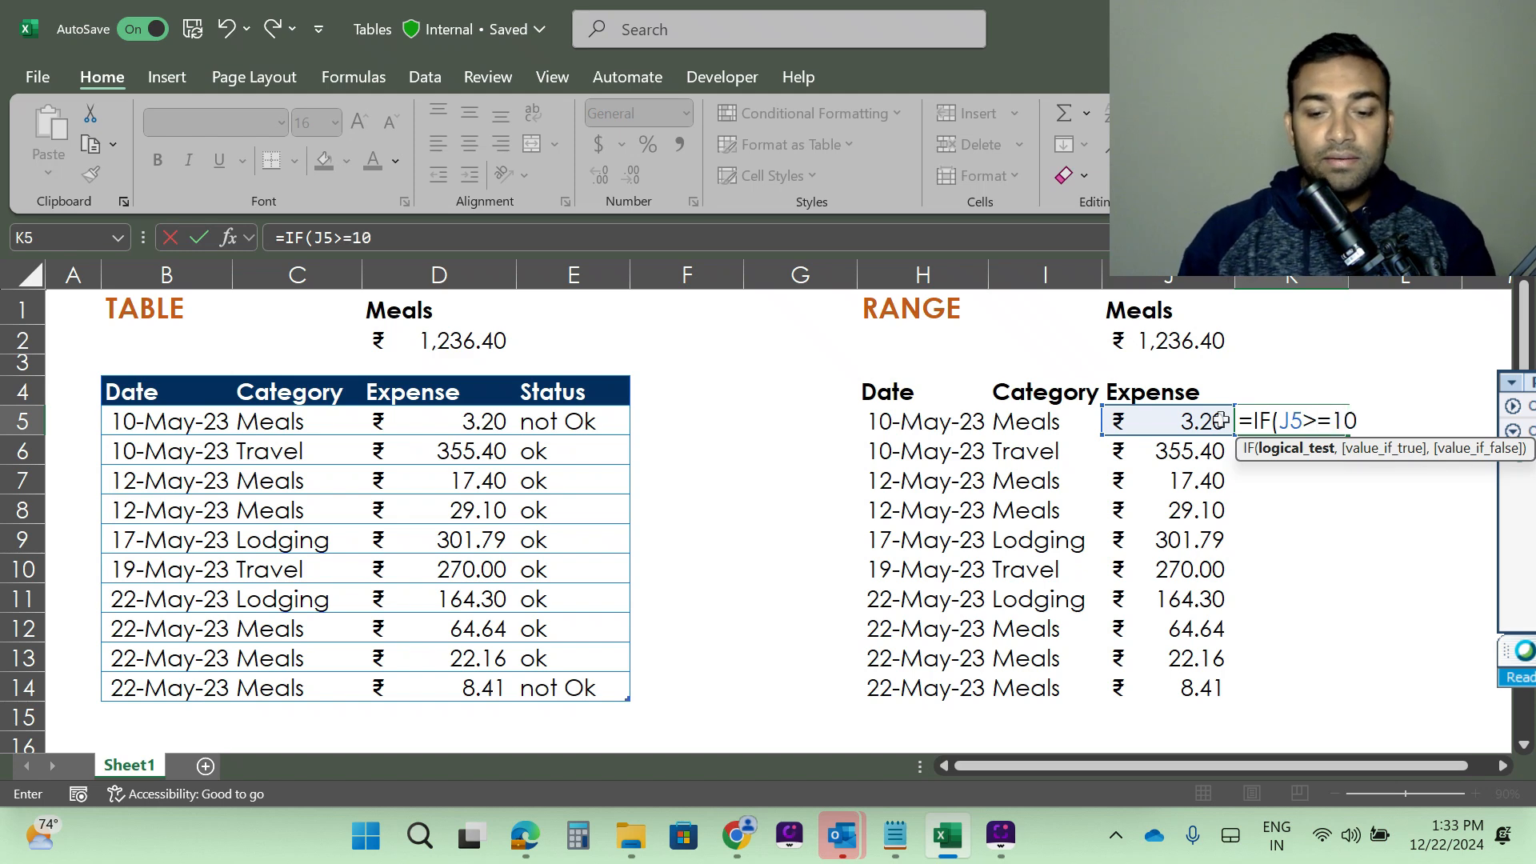
- Complete the K5 IF formula with "ok" as the true result and "not ok" as the false result
{"action": "type", "text": ","}
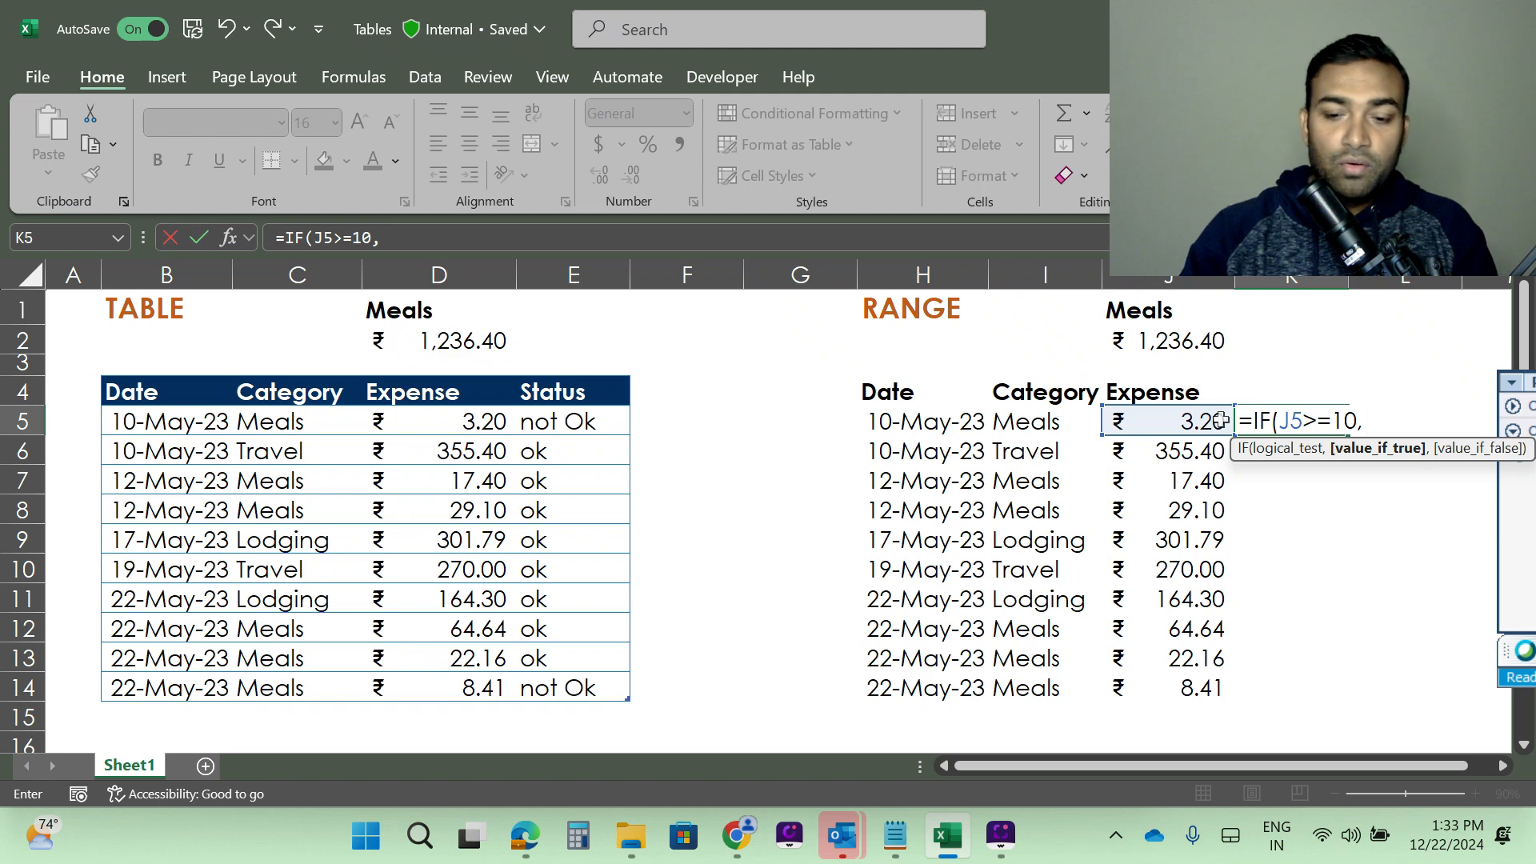
{"action": "type", "text": "\"ok"}
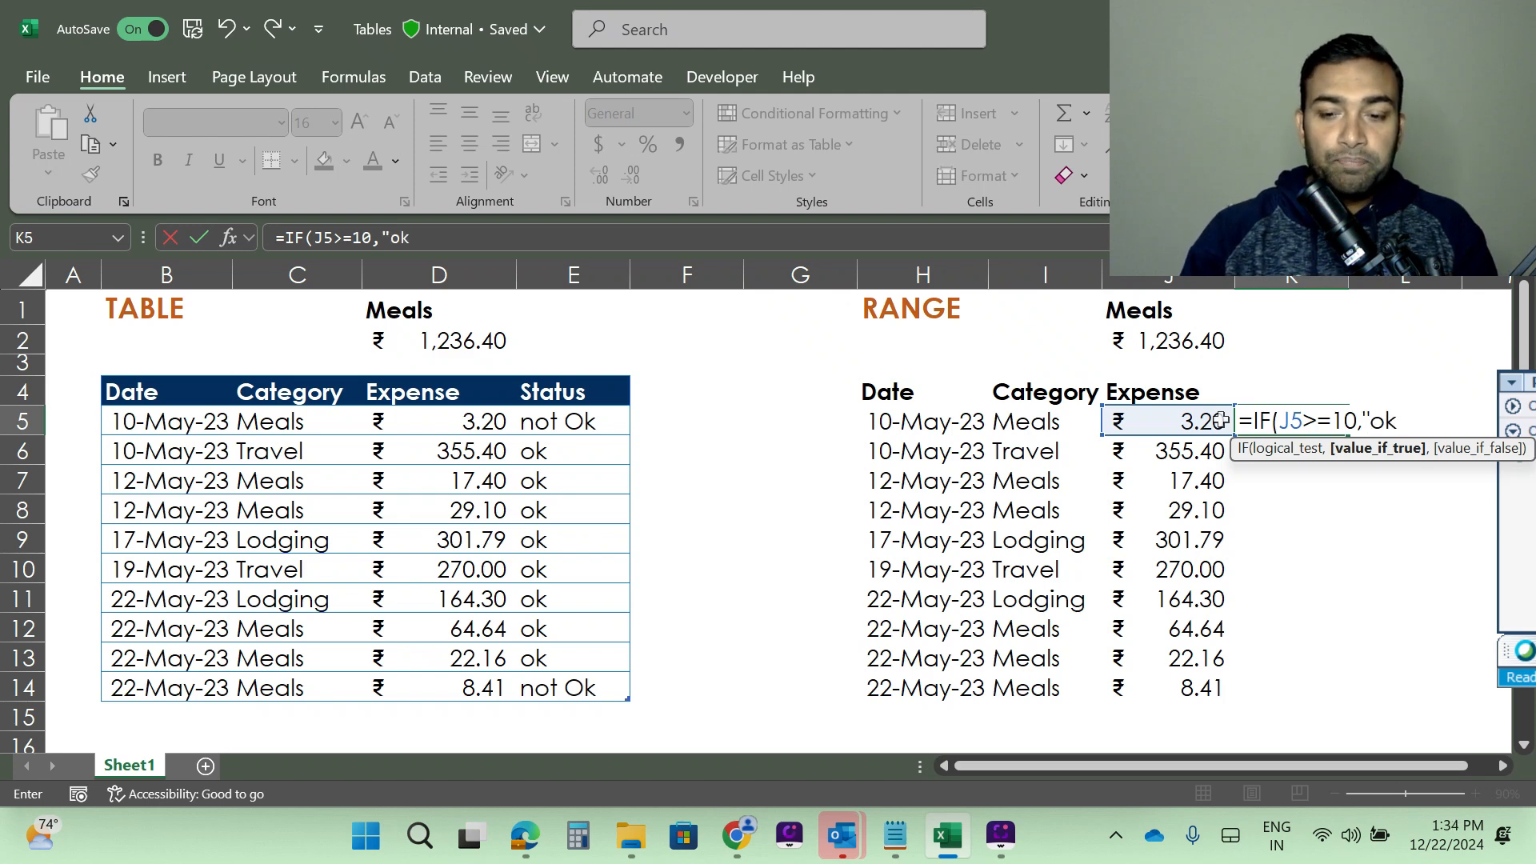
{"action": "type", "text": "\","}
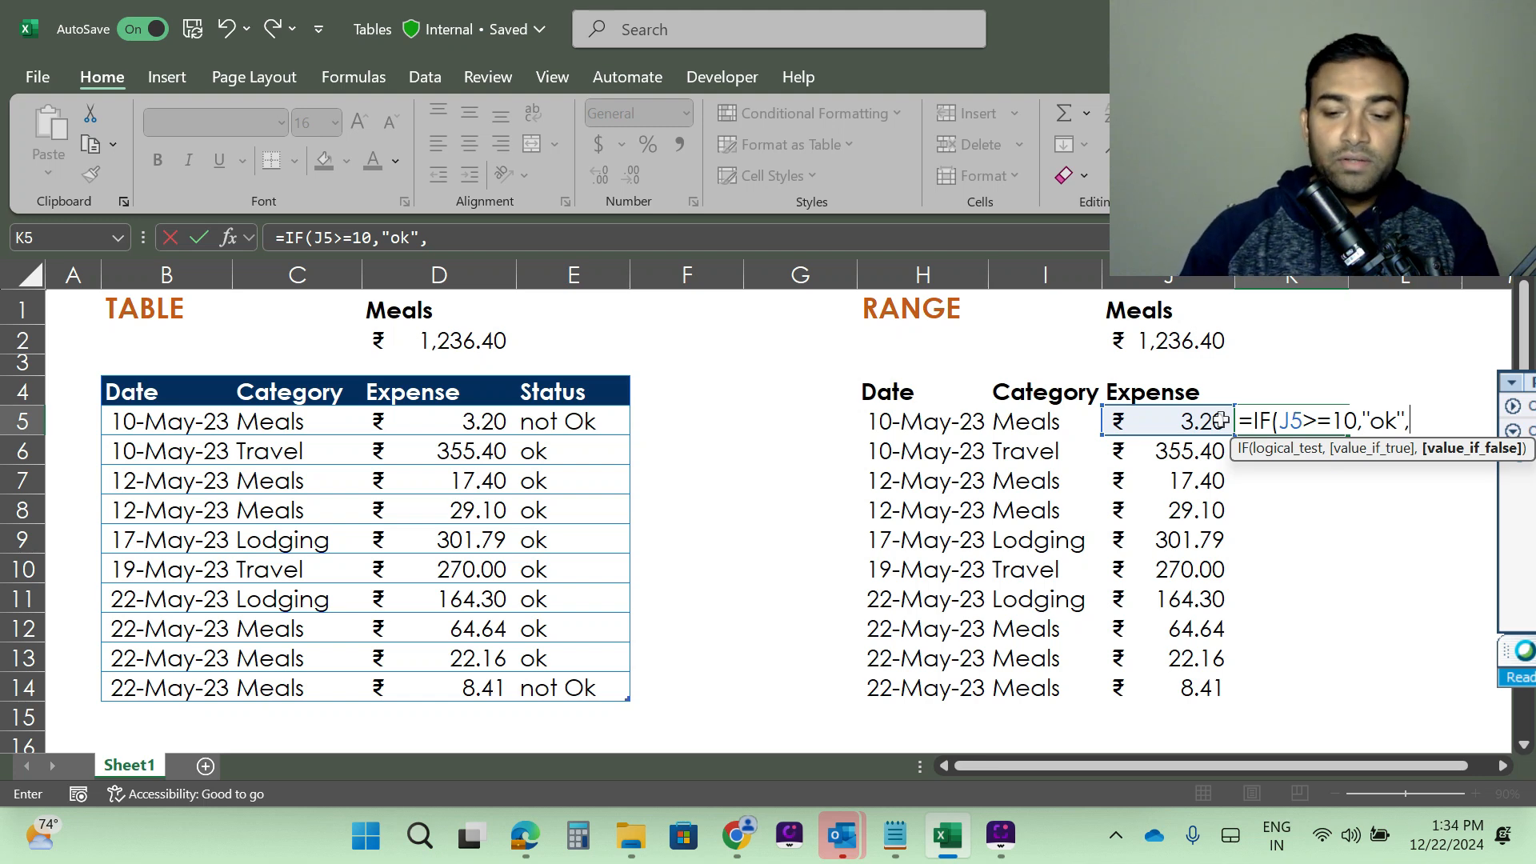
{"action": "type", "text": "\"not"}
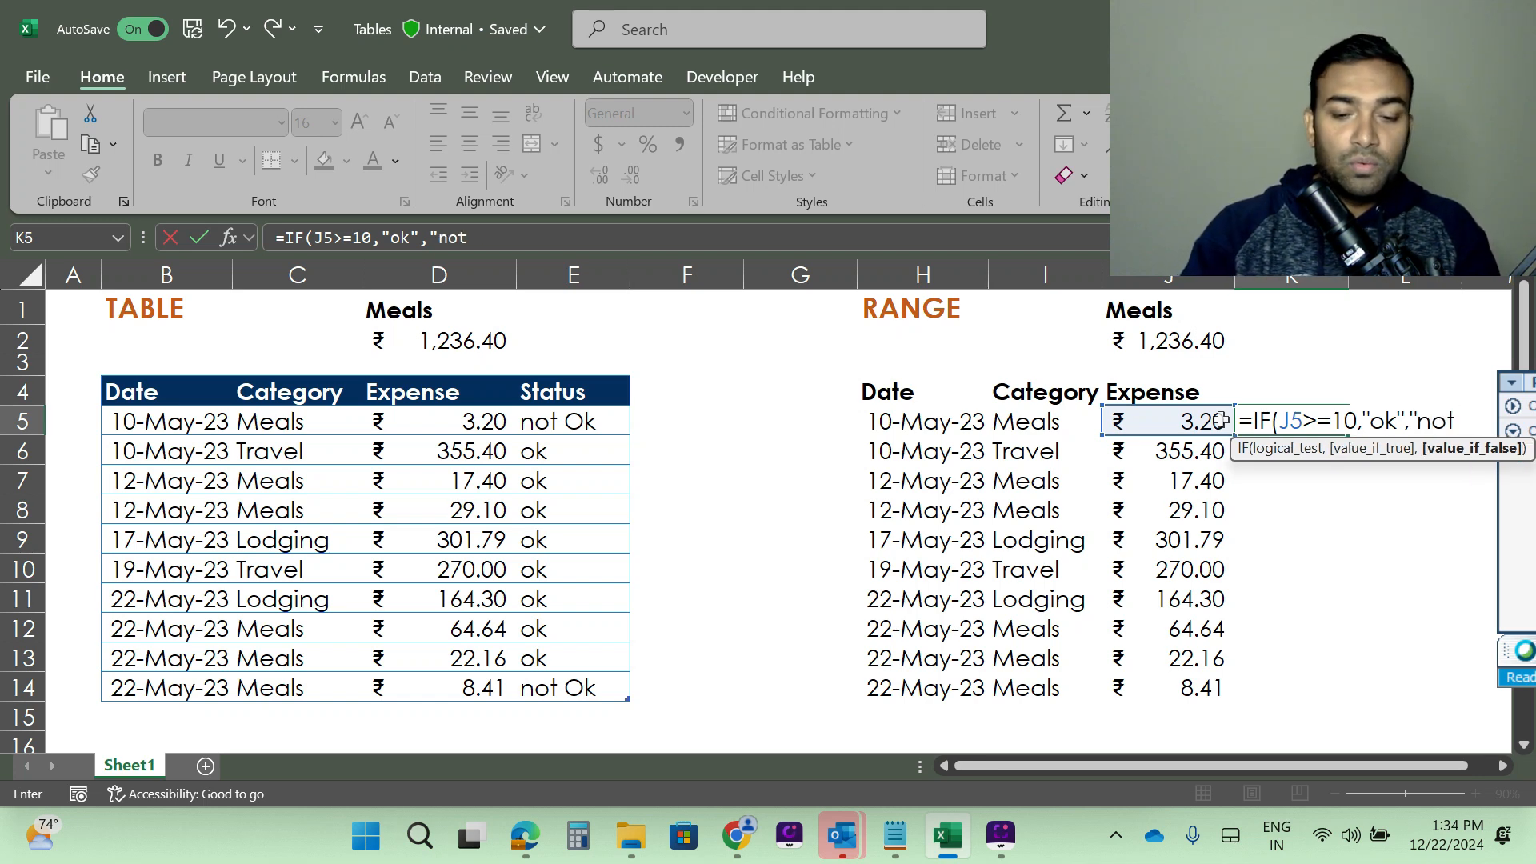
{"action": "type", "text": " ok\""}
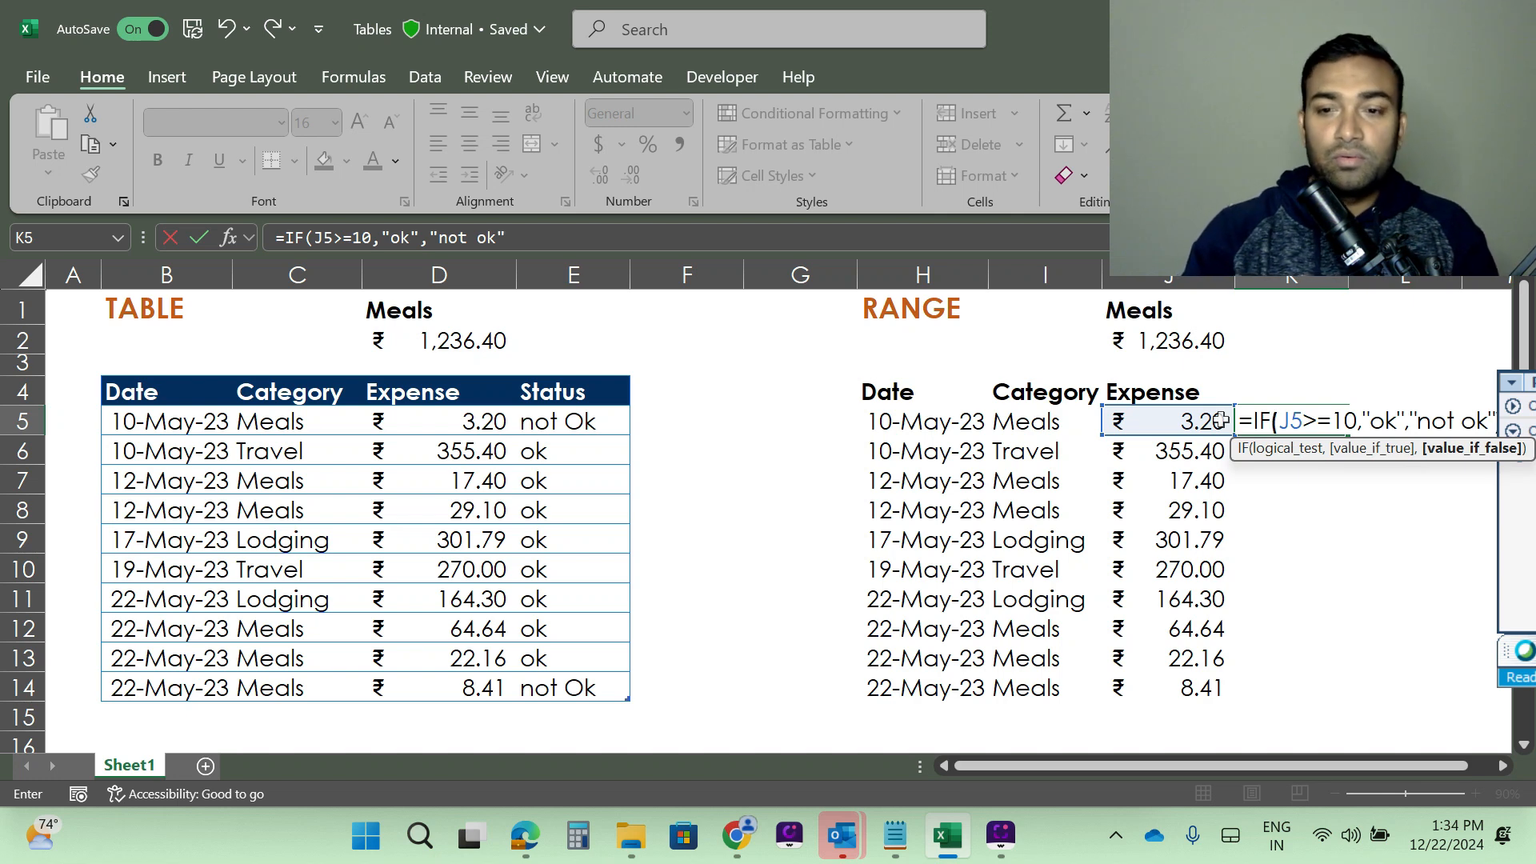
{"action": "type", "text": ")"}
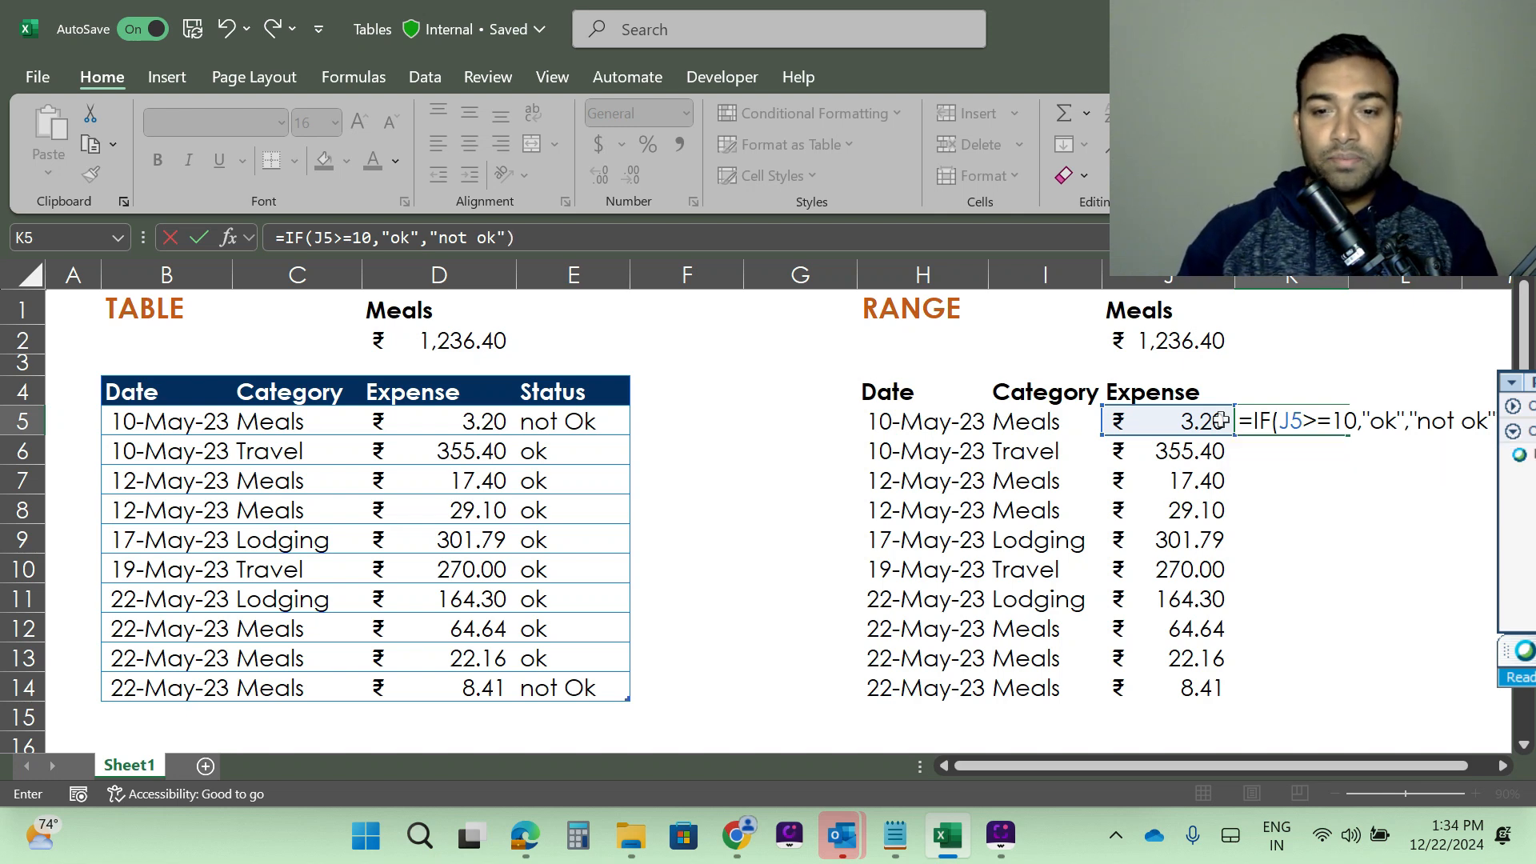
{"action": "key", "text": "Return"}
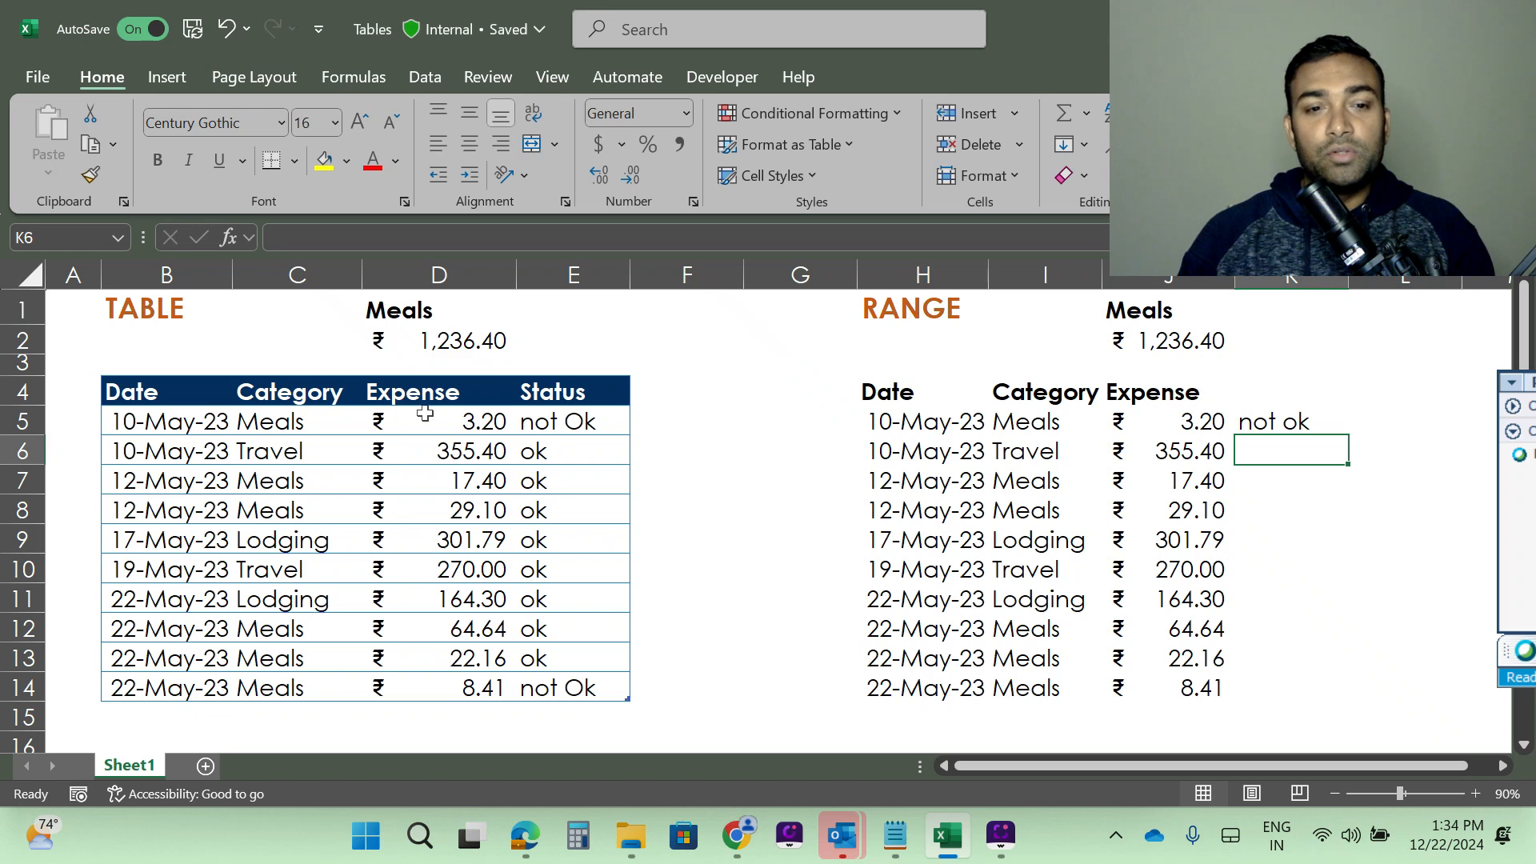
- Check the table's formula in E5, and fill the plain range's K5 formula down through K14
{"action": "left_click", "coordinate": [577, 422]}
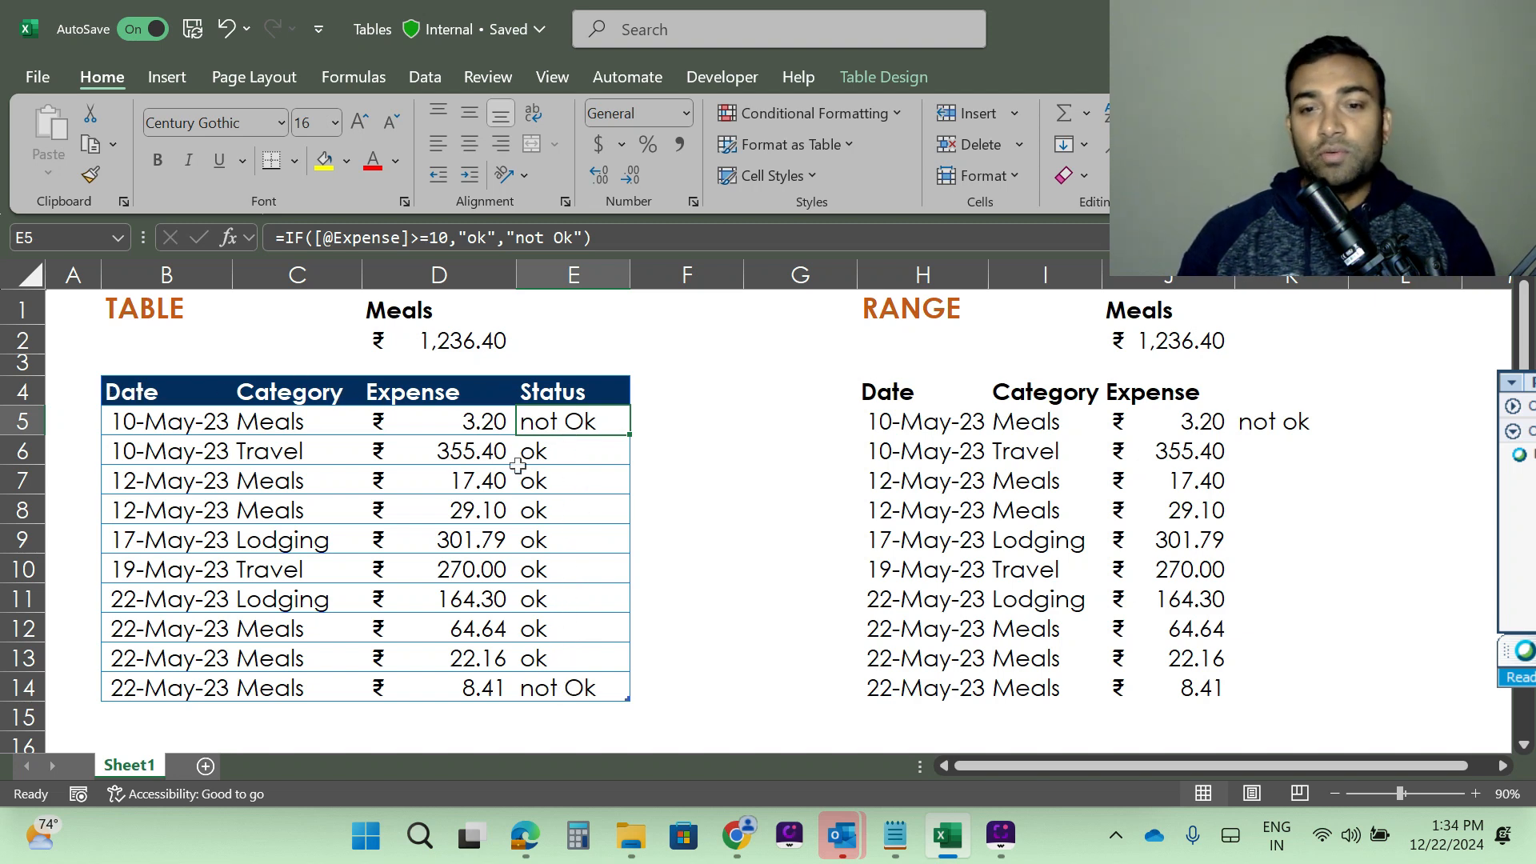
{"action": "left_click", "coordinate": [1260, 425]}
{"action": "left_click_drag", "start_coordinate": [1351, 437], "coordinate": [1371, 703]}
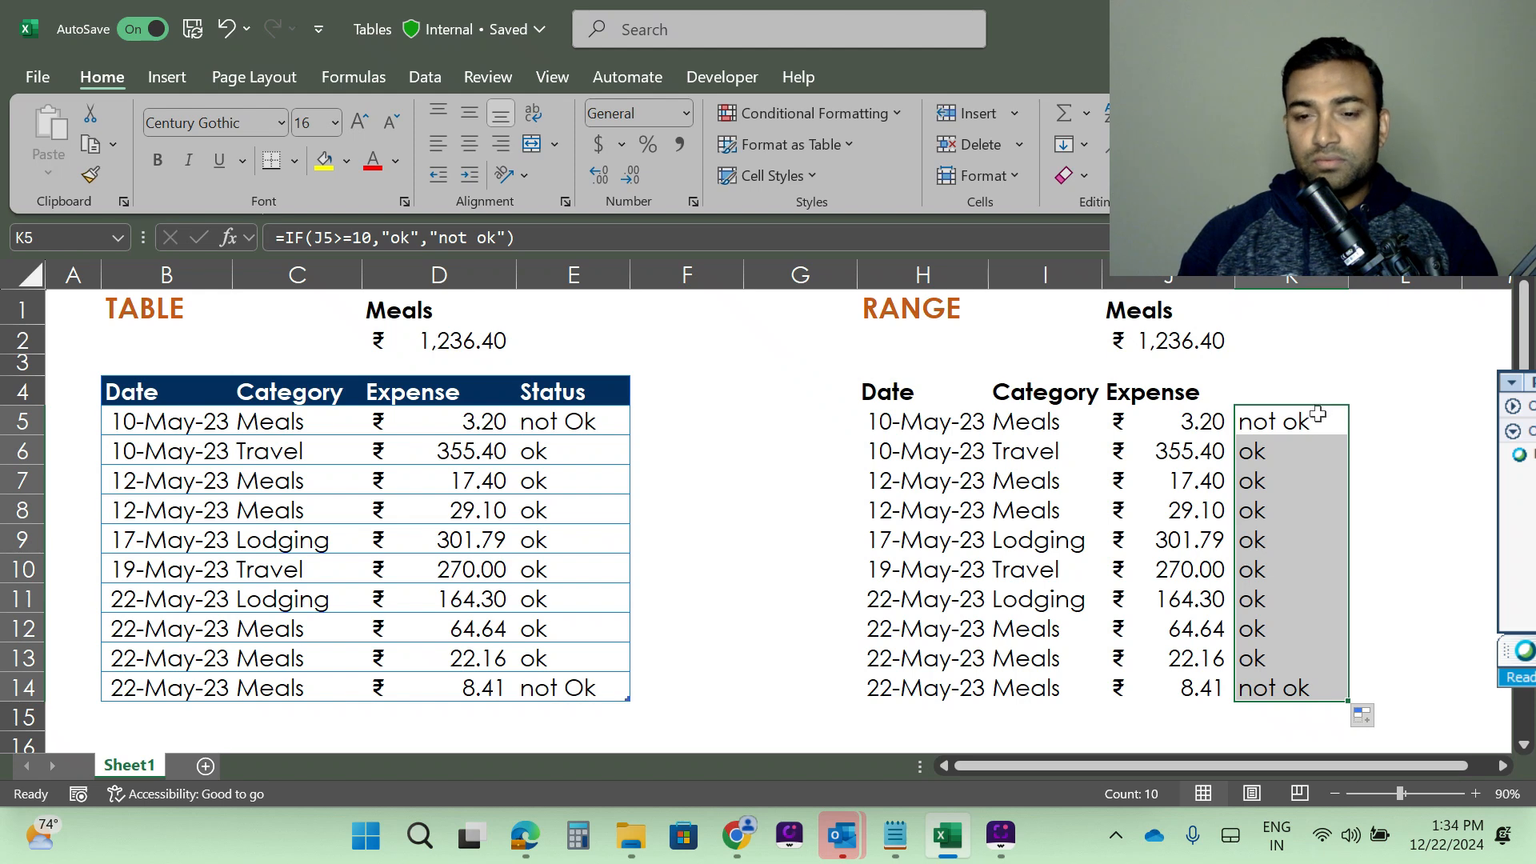
- Move the three extra expense rows in B18:D20 to B15:D17, directly beneath the table's last row
{"action": "scroll", "coordinate": [1256, 481], "scroll_direction": "down", "scroll_amount": 2}
{"action": "scroll", "coordinate": [1257, 481], "scroll_direction": "up", "scroll_amount": 2}
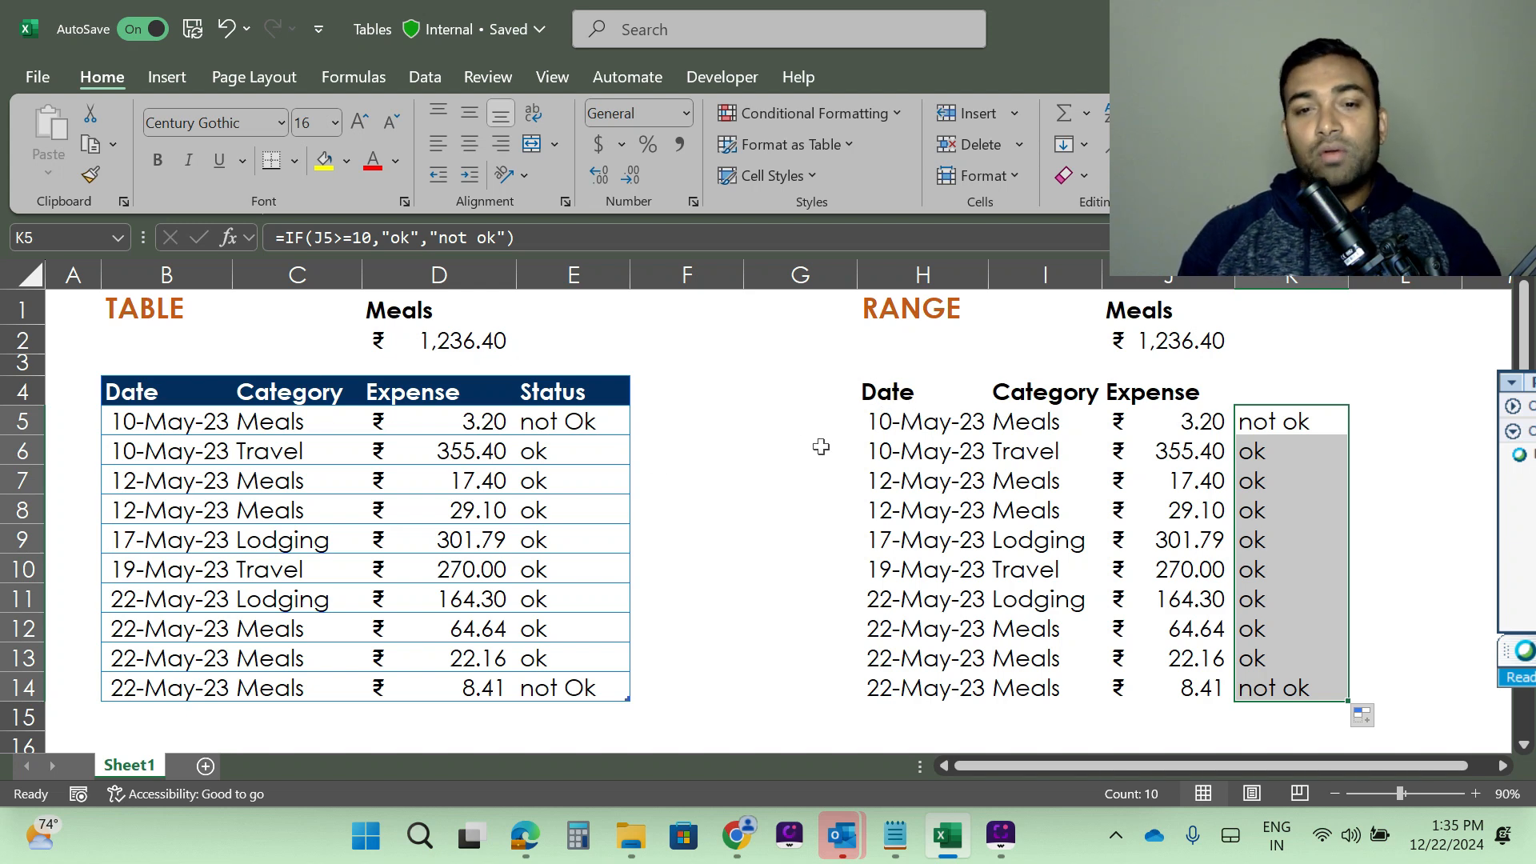
{"action": "scroll", "coordinate": [818, 449], "scroll_direction": "down", "scroll_amount": 2}
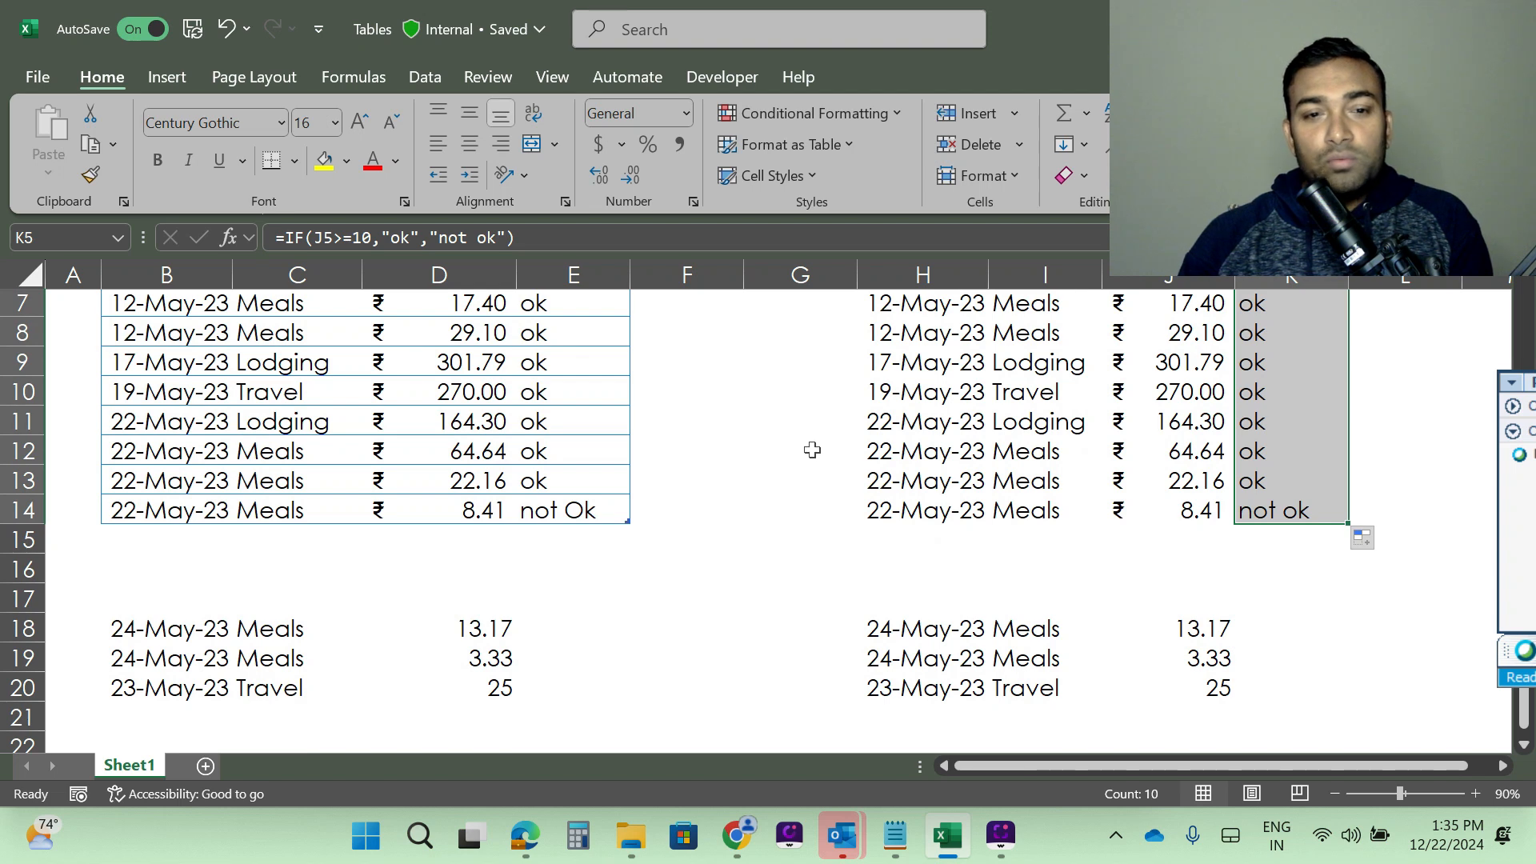
{"action": "scroll", "coordinate": [812, 451], "scroll_direction": "up", "scroll_amount": 2}
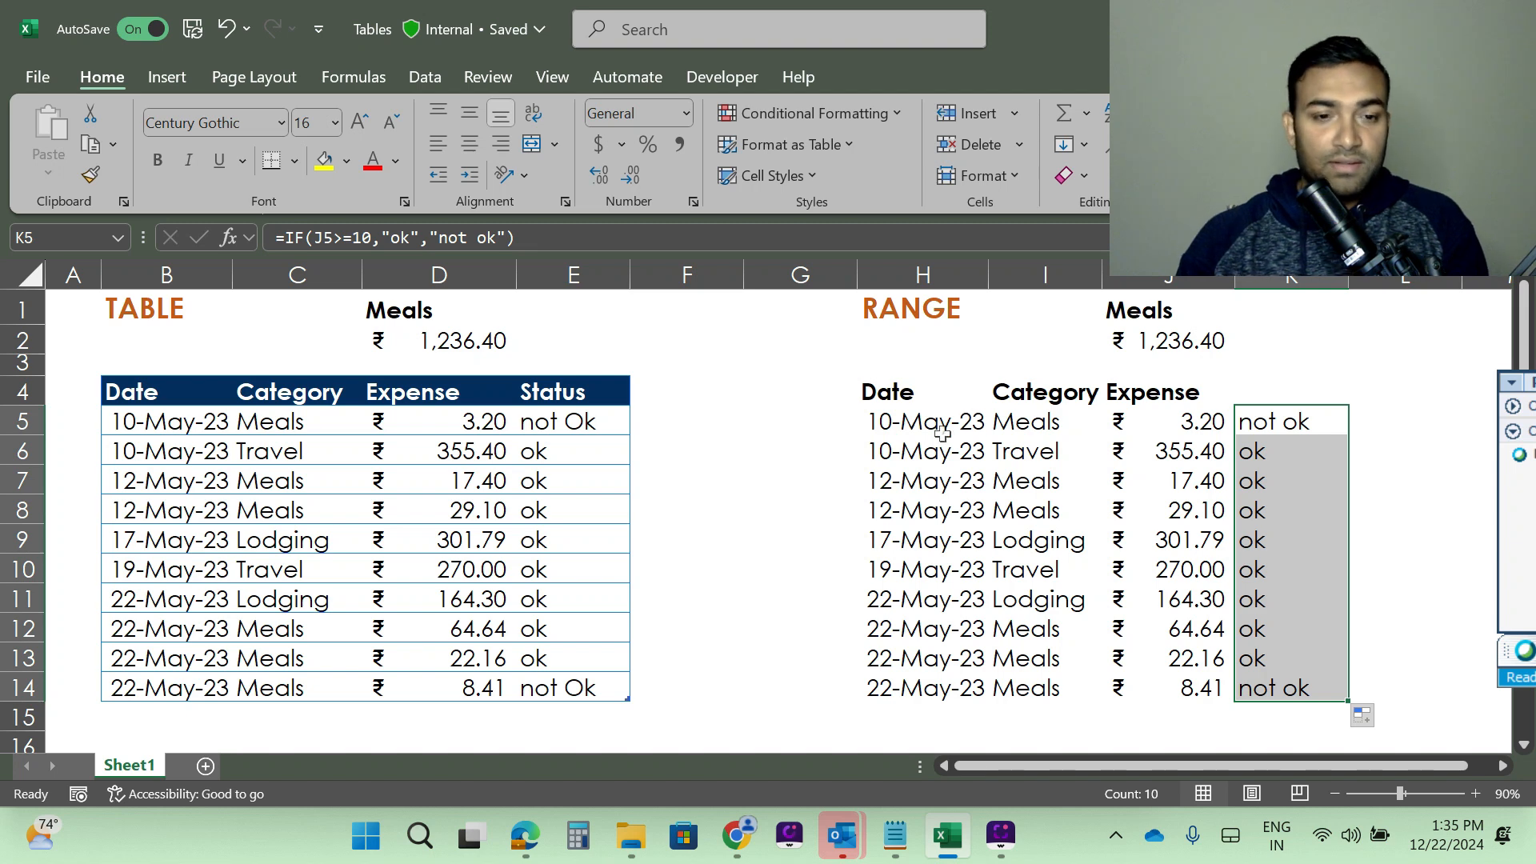
{"action": "scroll", "coordinate": [828, 453], "scroll_direction": "down", "scroll_amount": 3}
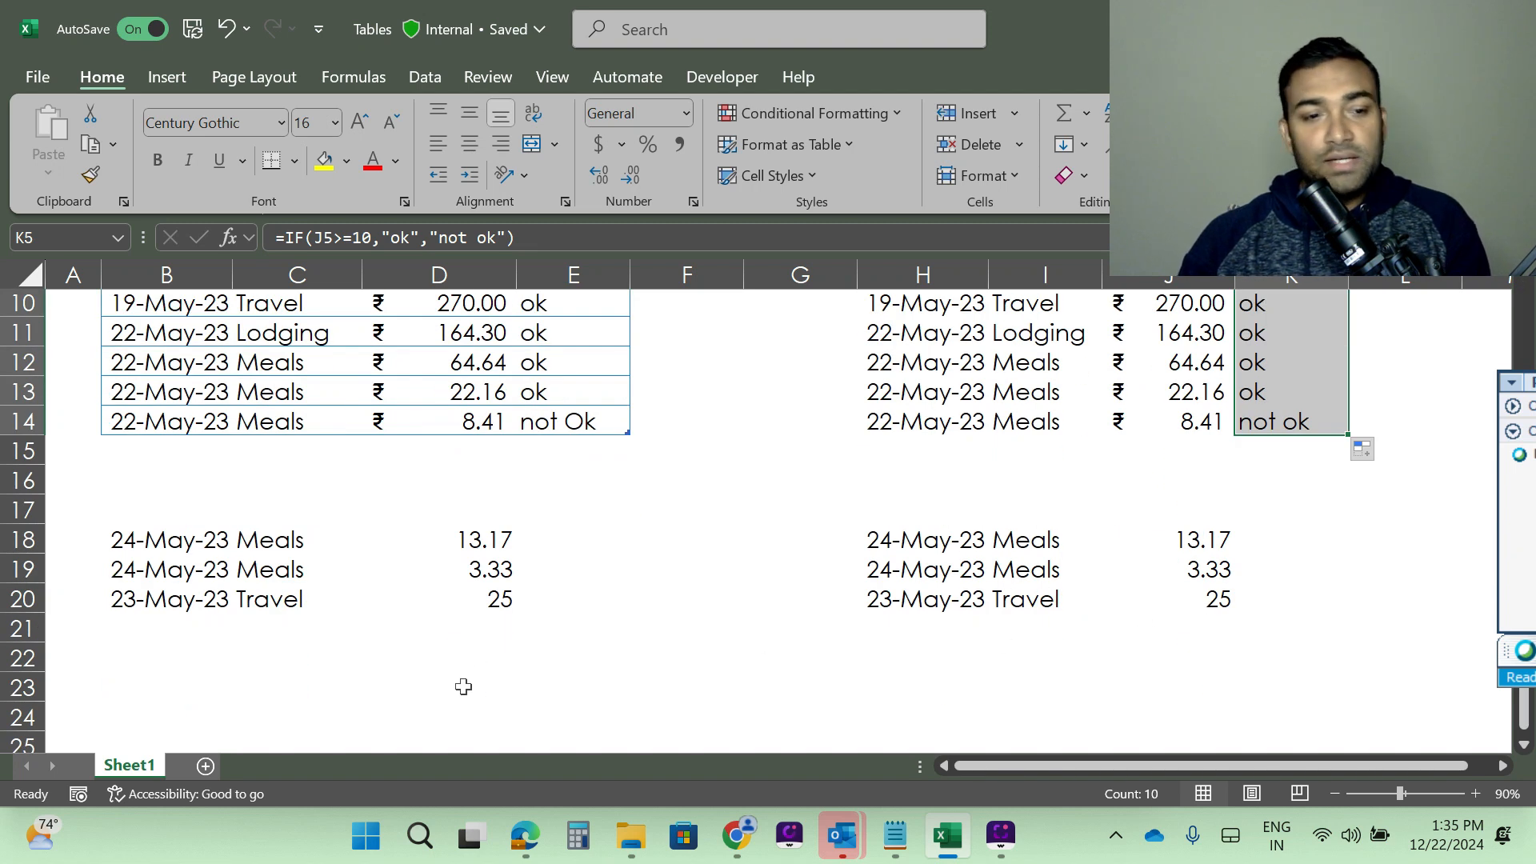
{"action": "left_click_drag", "start_coordinate": [156, 537], "coordinate": [502, 603]}
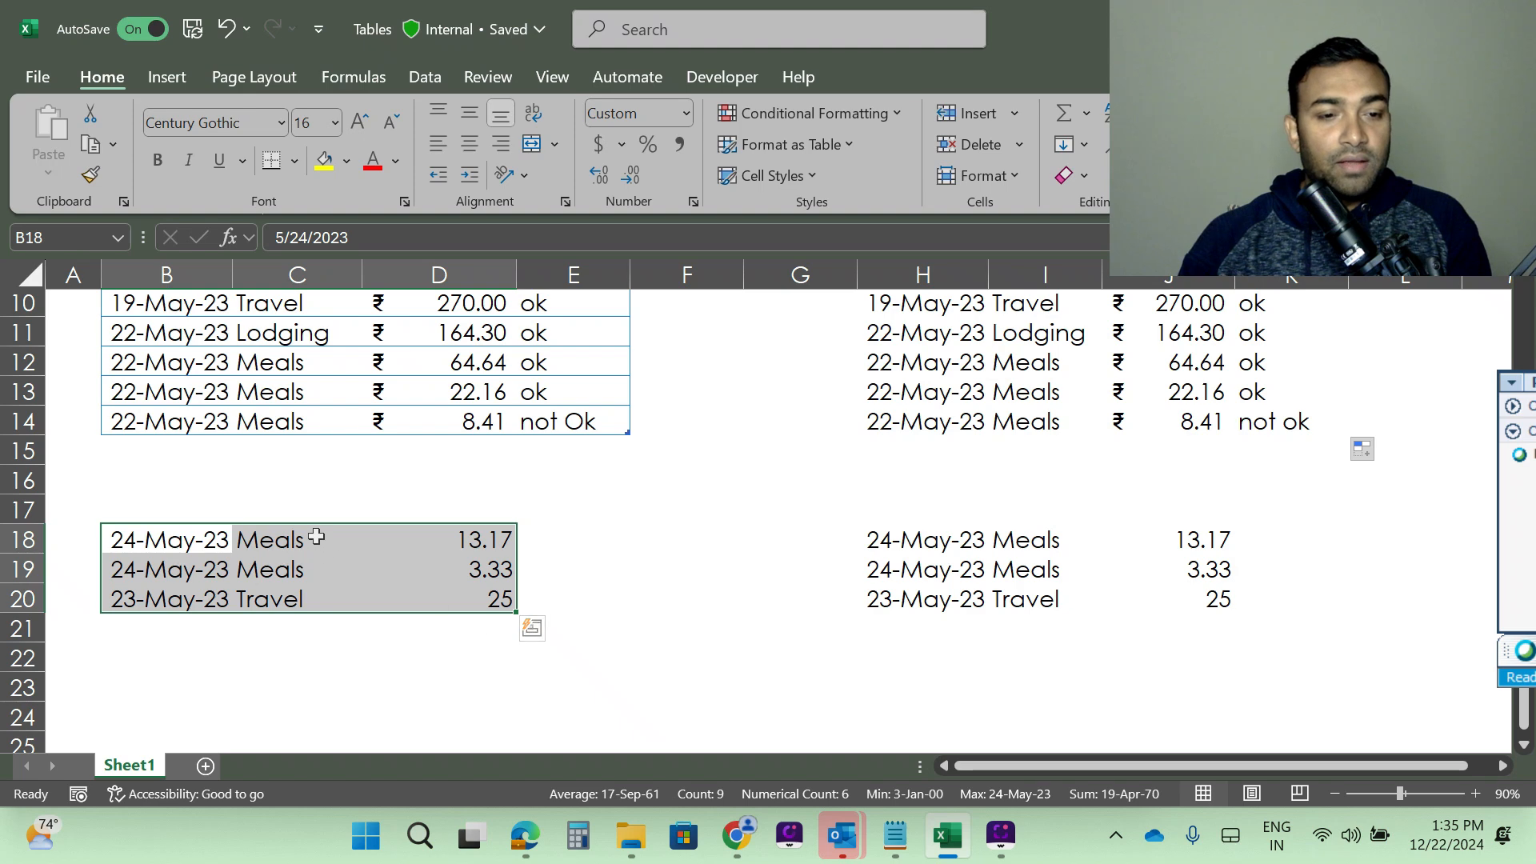
{"action": "left_click_drag", "start_coordinate": [312, 528], "coordinate": [320, 460]}
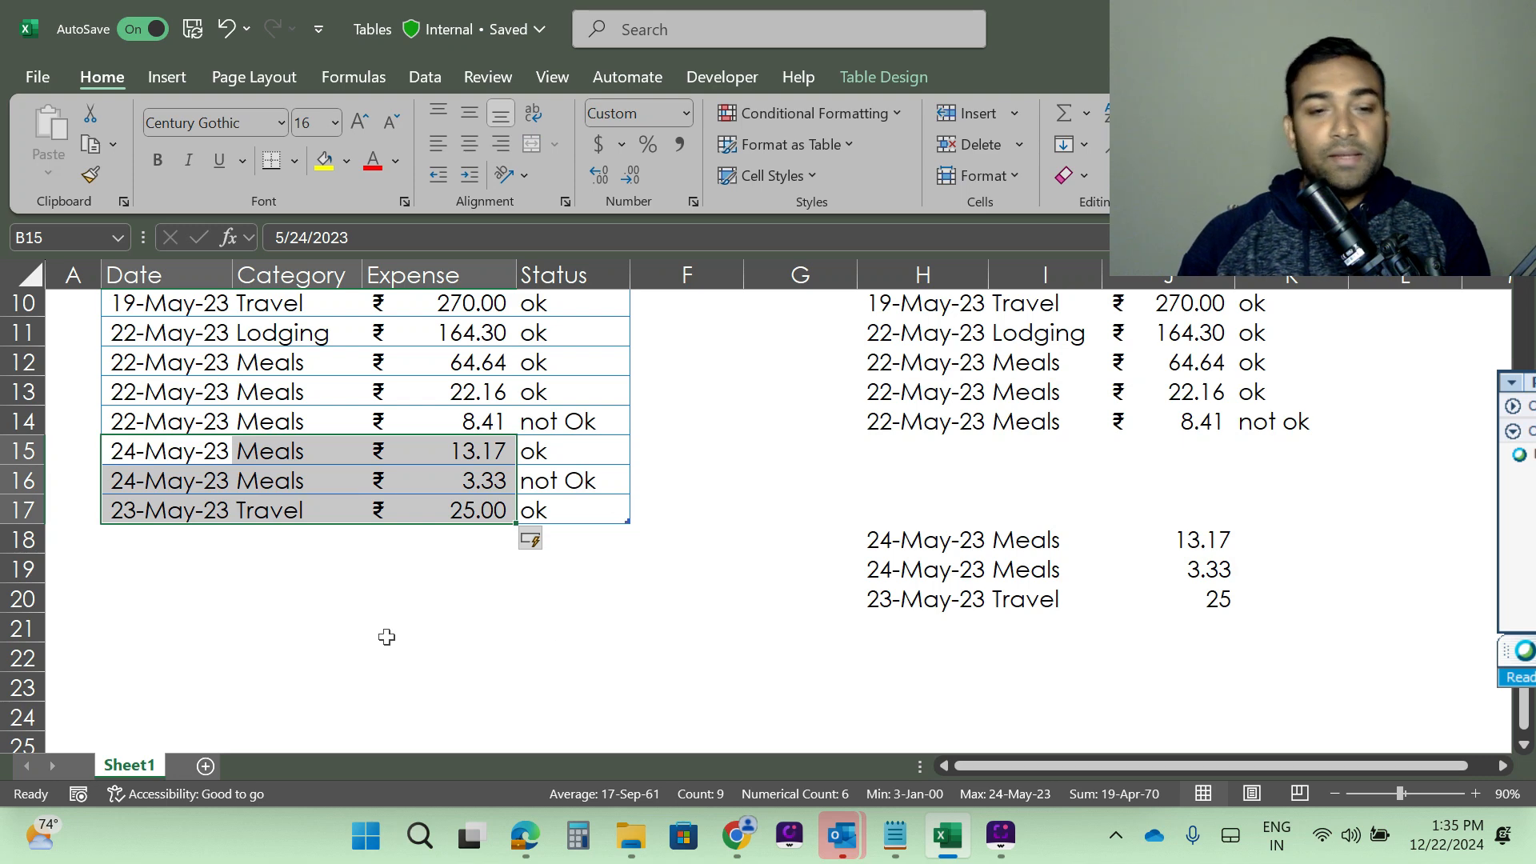
- Examine the table's Status column for rows 15 to 17 and compare the totals in D2 and J2
{"action": "left_click", "coordinate": [492, 616]}
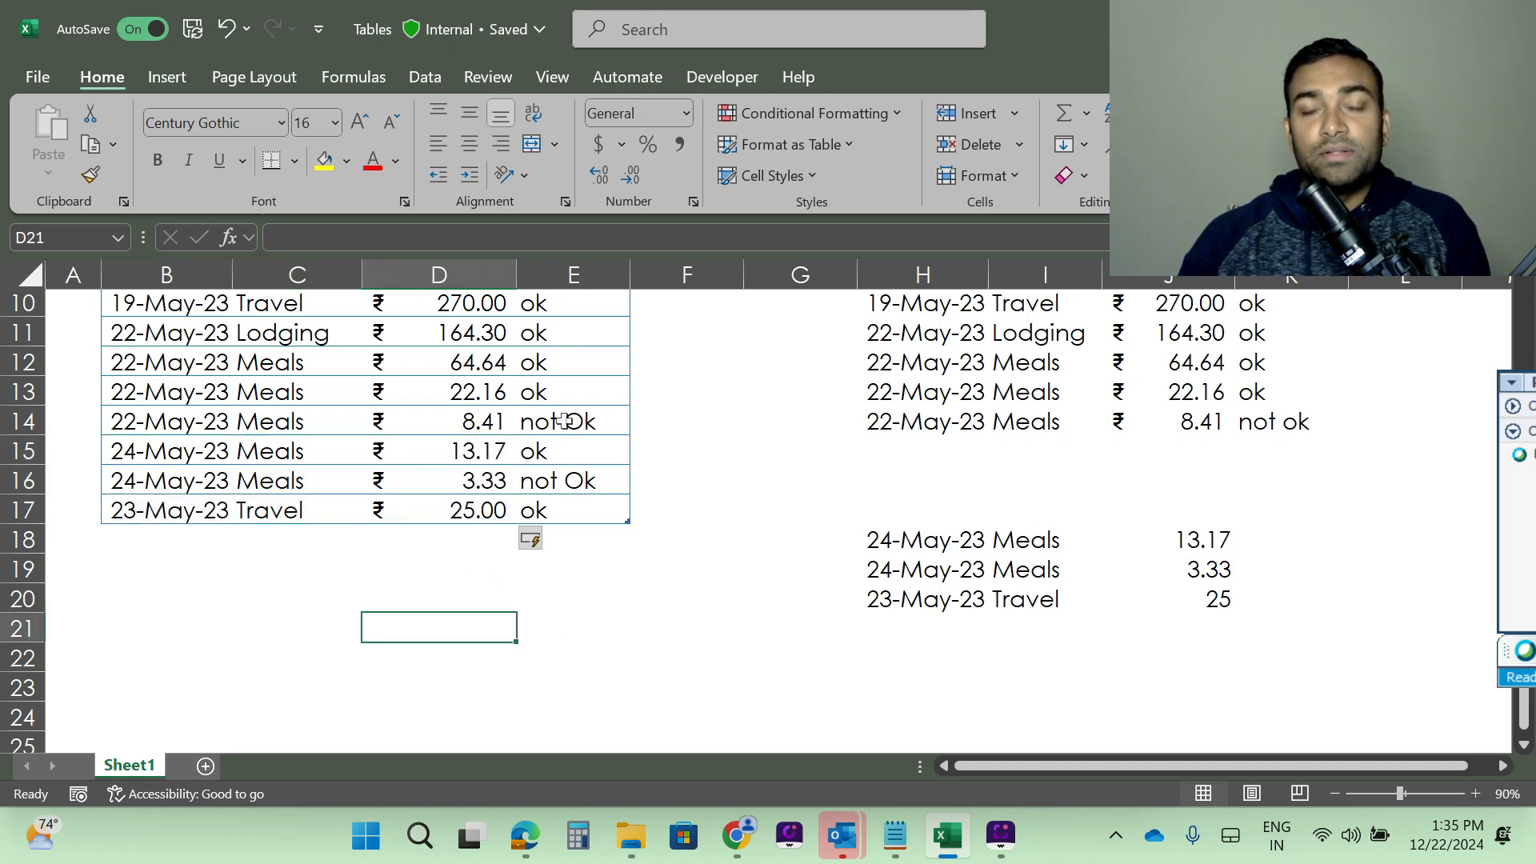
{"action": "scroll", "coordinate": [621, 432], "scroll_direction": "up", "scroll_amount": 3}
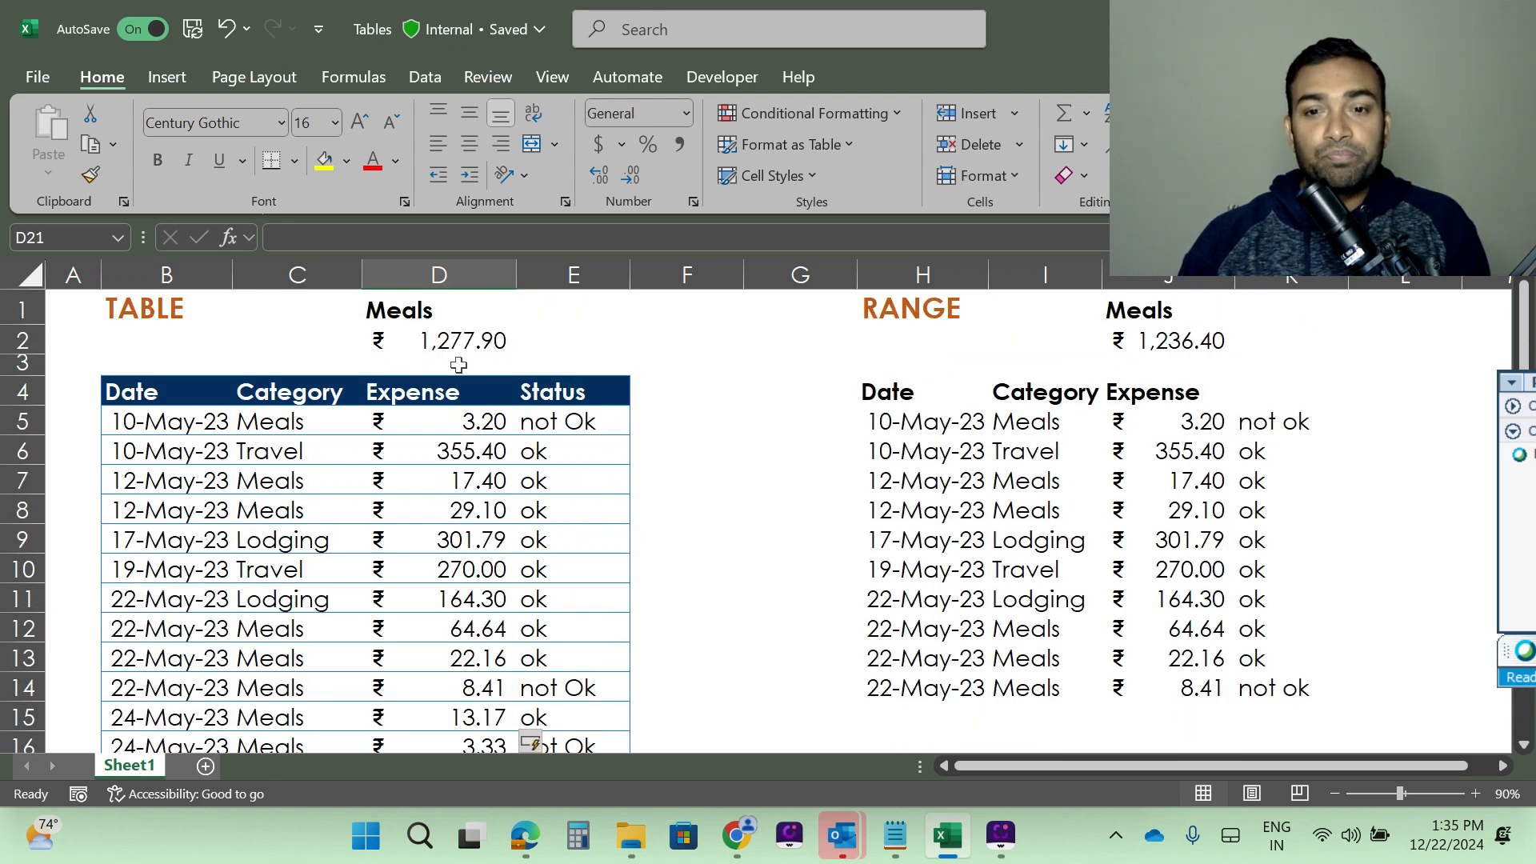
{"action": "scroll", "coordinate": [579, 601], "scroll_direction": "down", "scroll_amount": 4}
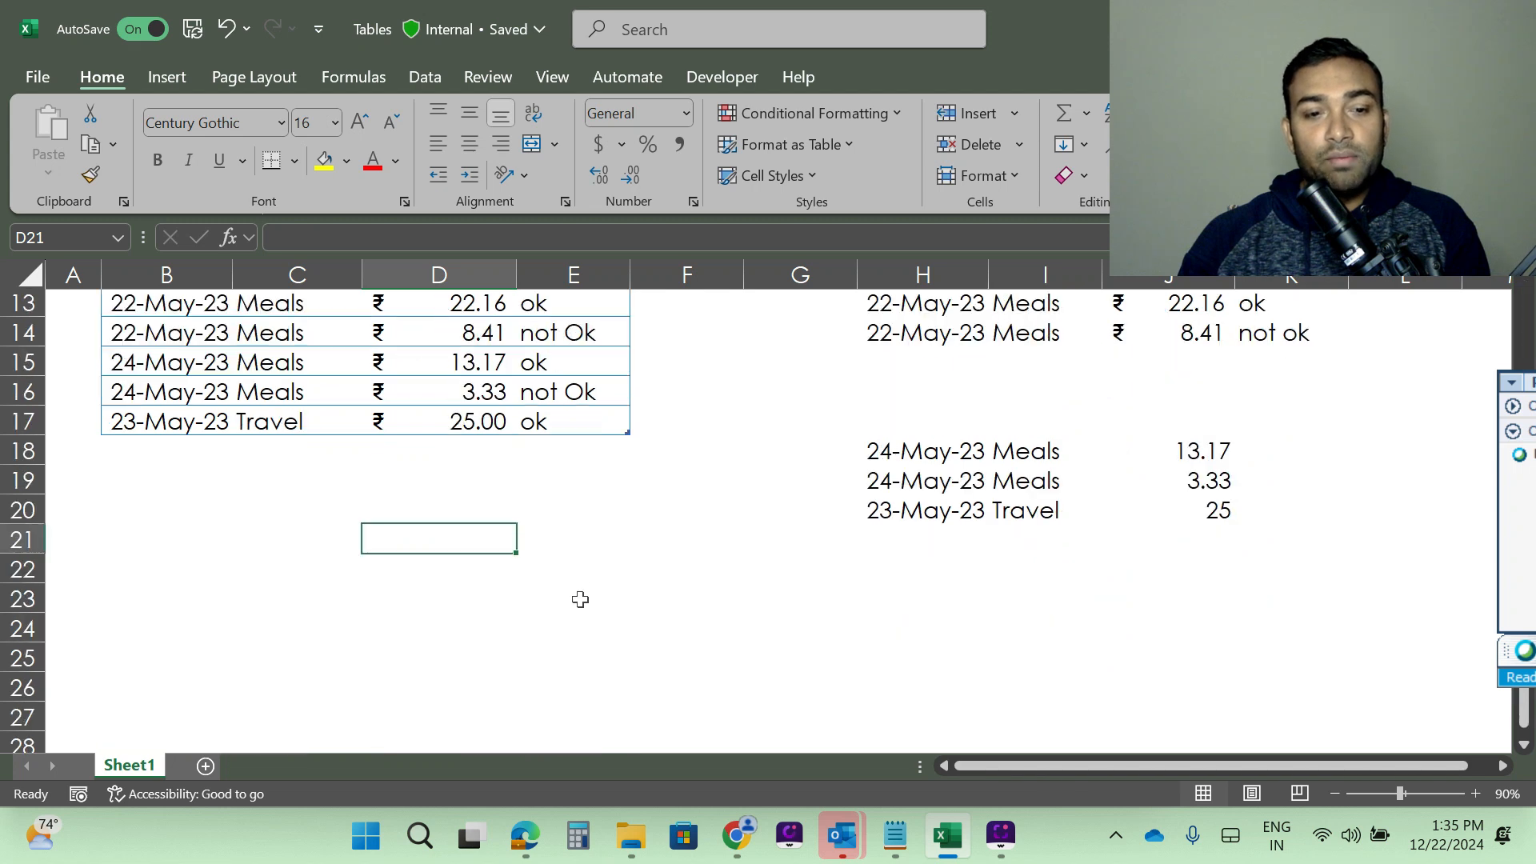
{"action": "scroll", "coordinate": [565, 504], "scroll_direction": "up", "scroll_amount": 4}
{"action": "scroll", "coordinate": [561, 516], "scroll_direction": "up", "scroll_amount": 1}
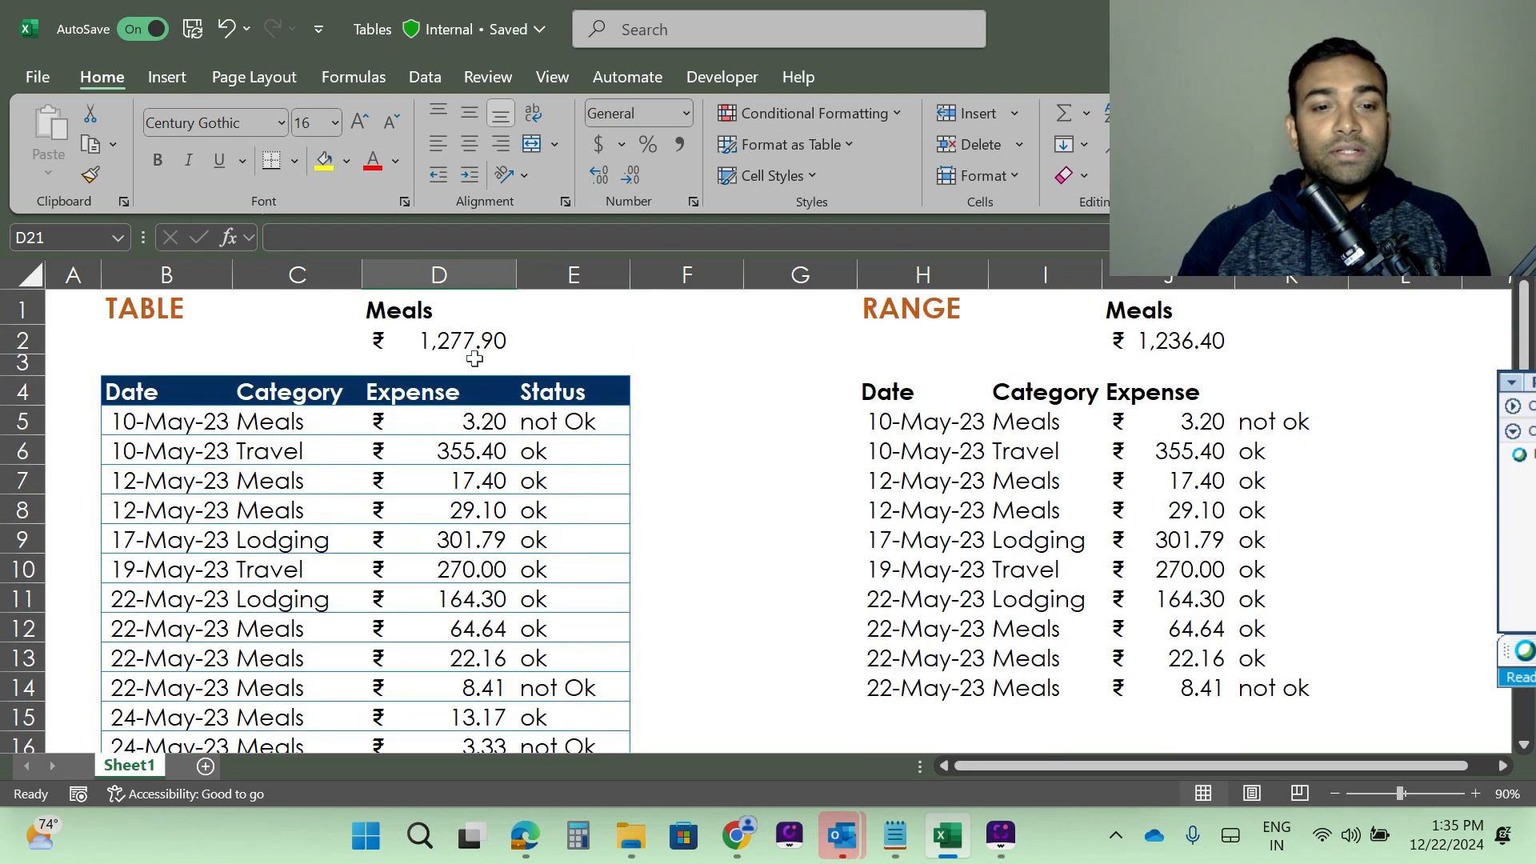
{"action": "scroll", "coordinate": [532, 452], "scroll_direction": "down", "scroll_amount": 1}
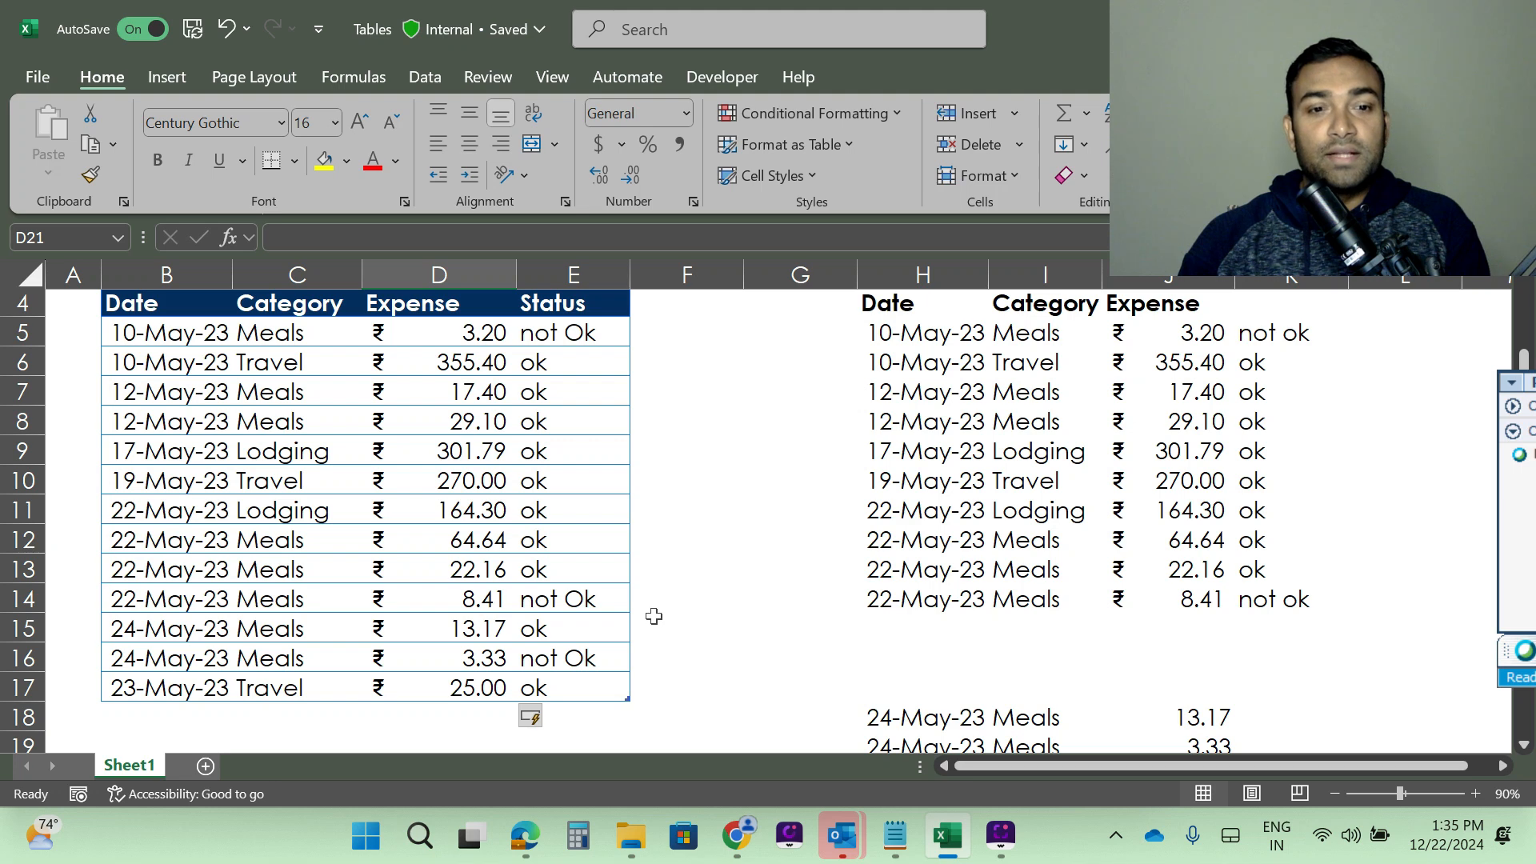
{"action": "scroll", "coordinate": [632, 545], "scroll_direction": "up", "scroll_amount": 1}
{"action": "scroll", "coordinate": [632, 545], "scroll_direction": "down", "scroll_amount": 5}
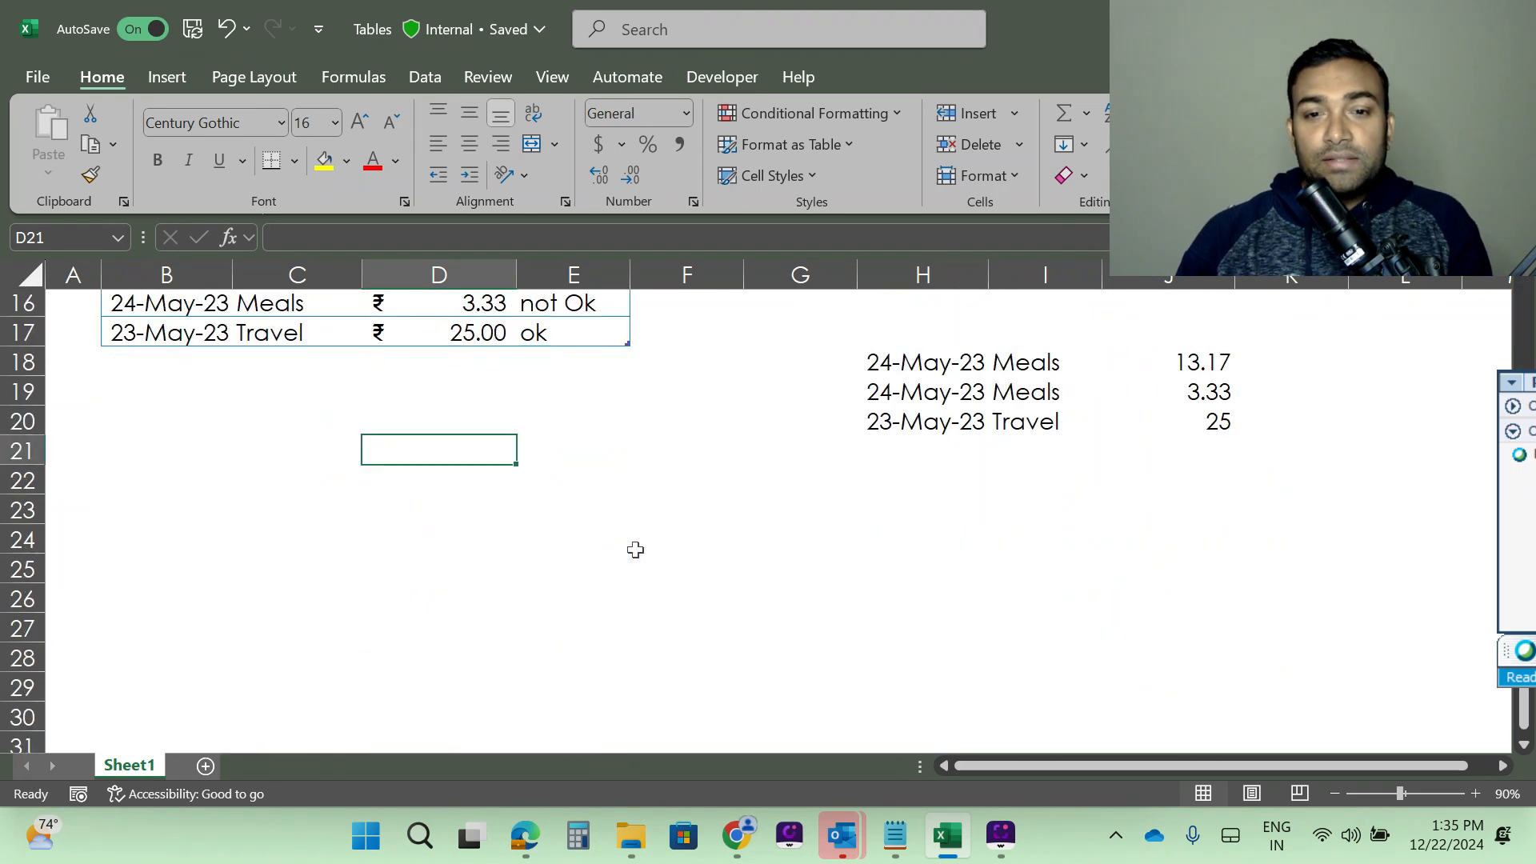
{"action": "scroll", "coordinate": [632, 548], "scroll_direction": "up", "scroll_amount": 3}
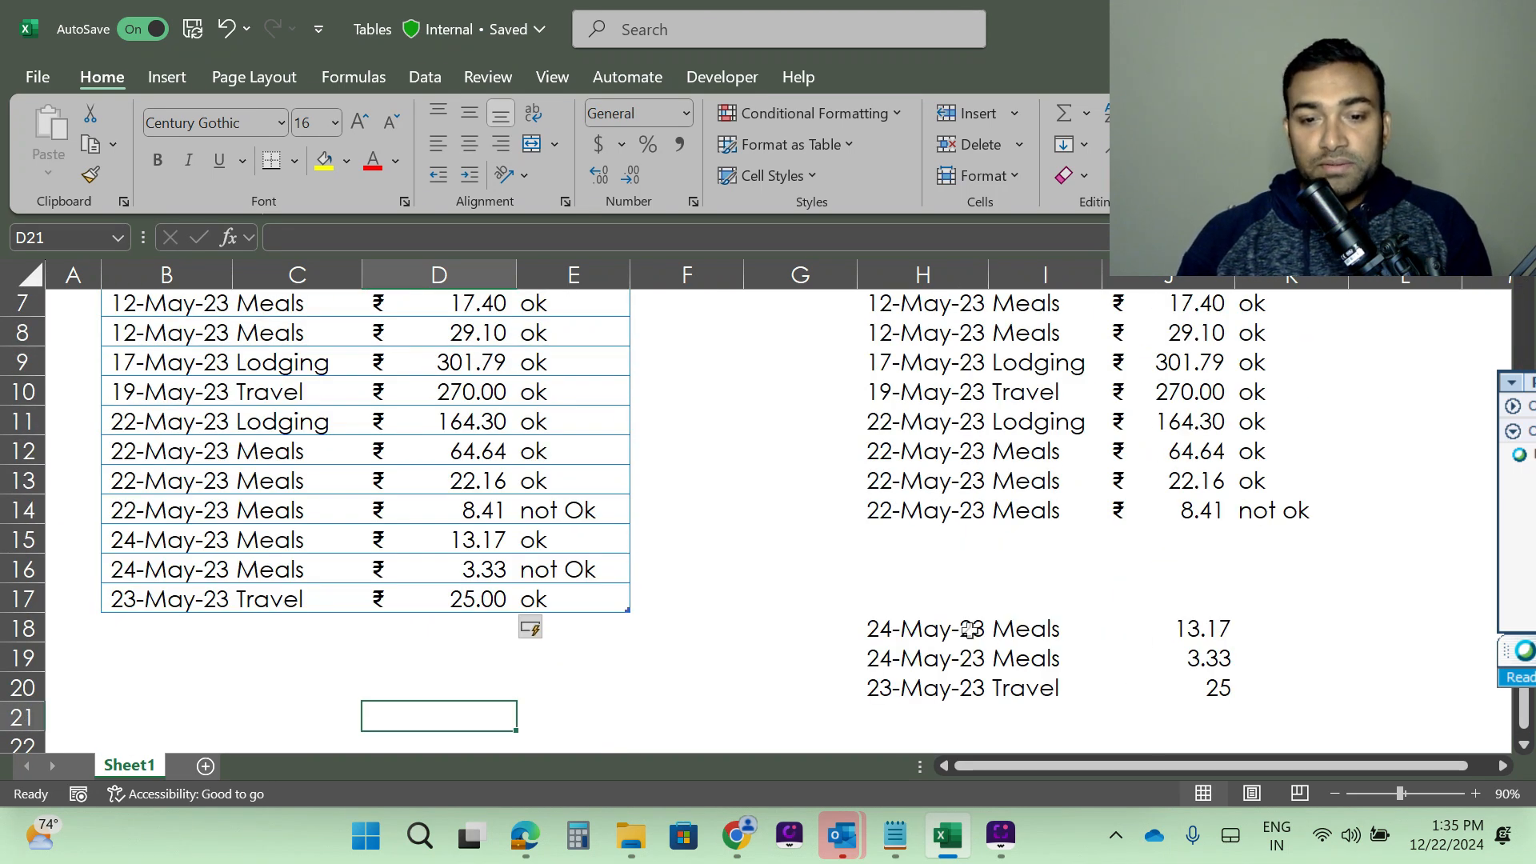
- Move the three extra expense rows in H18:J20 to H15:J17, directly beneath the plain range's last row
{"action": "left_click_drag", "start_coordinate": [968, 630], "coordinate": [1222, 686]}
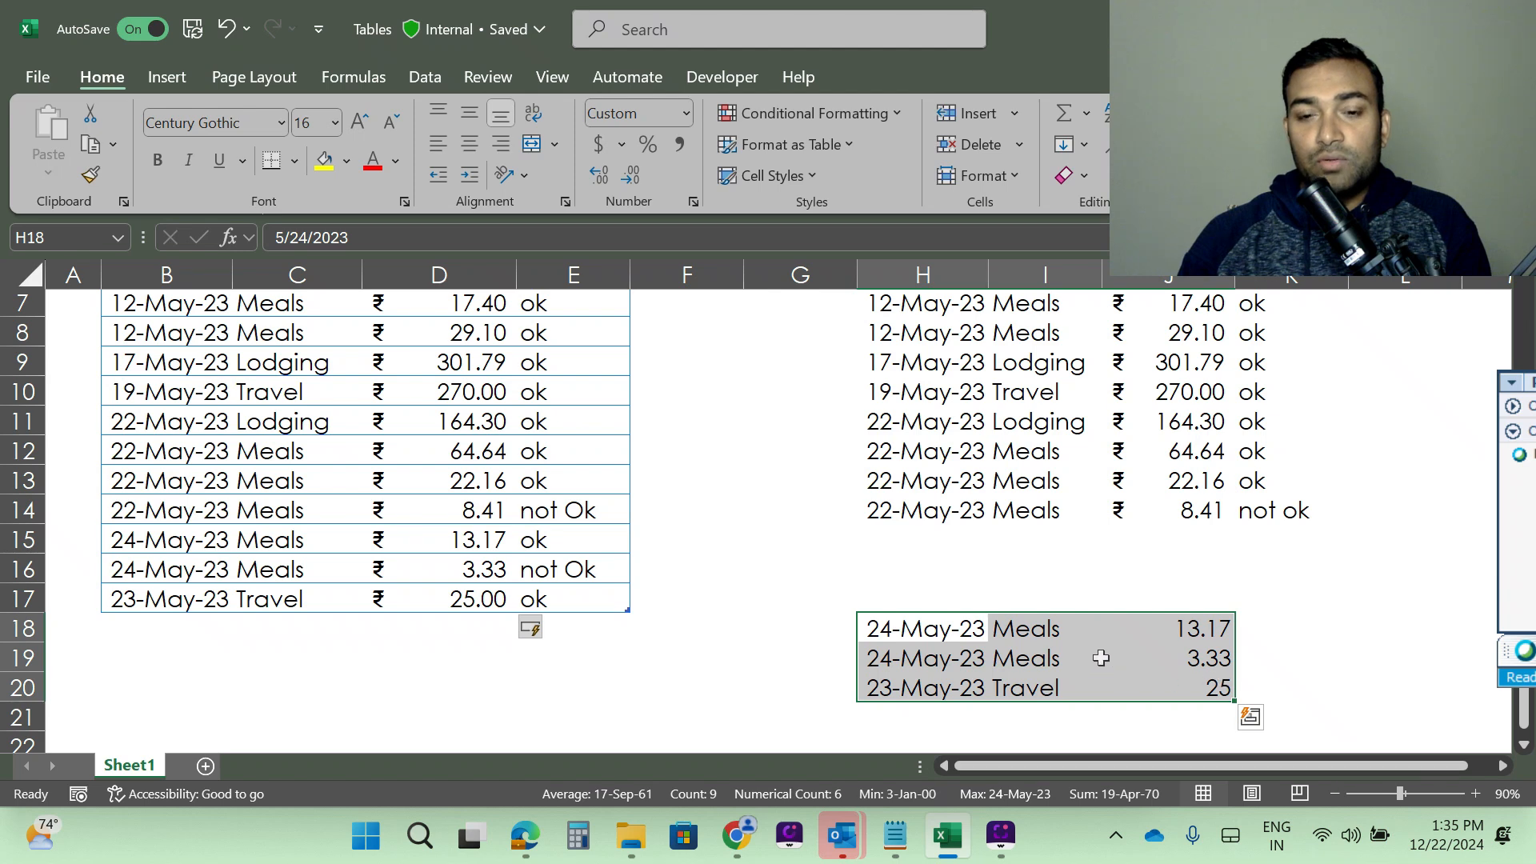
{"action": "scroll", "coordinate": [1033, 617], "scroll_direction": "up", "scroll_amount": 2}
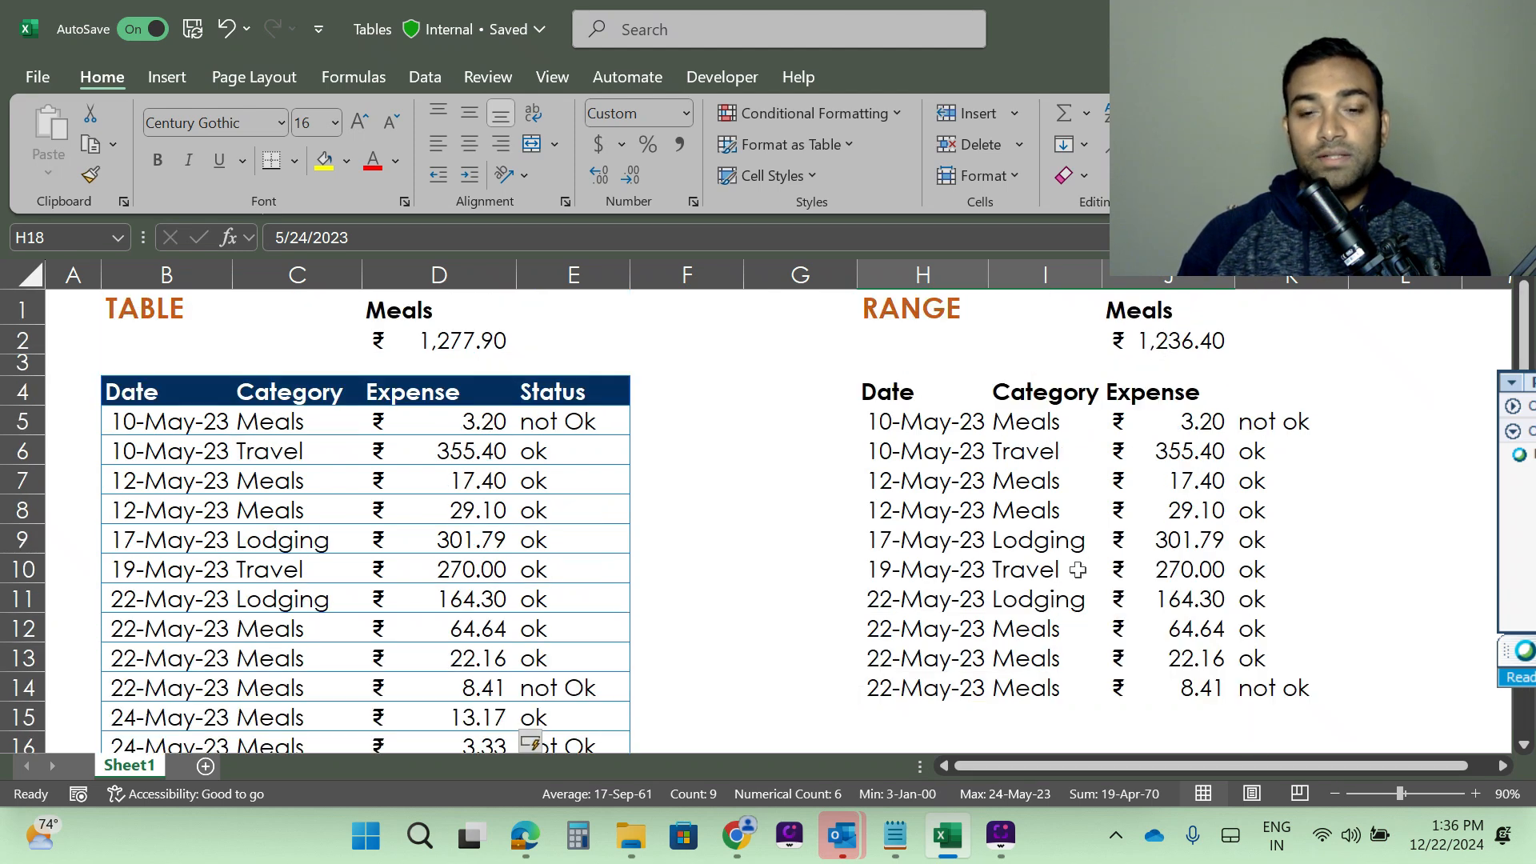
{"action": "scroll", "coordinate": [1077, 569], "scroll_direction": "down", "scroll_amount": 4}
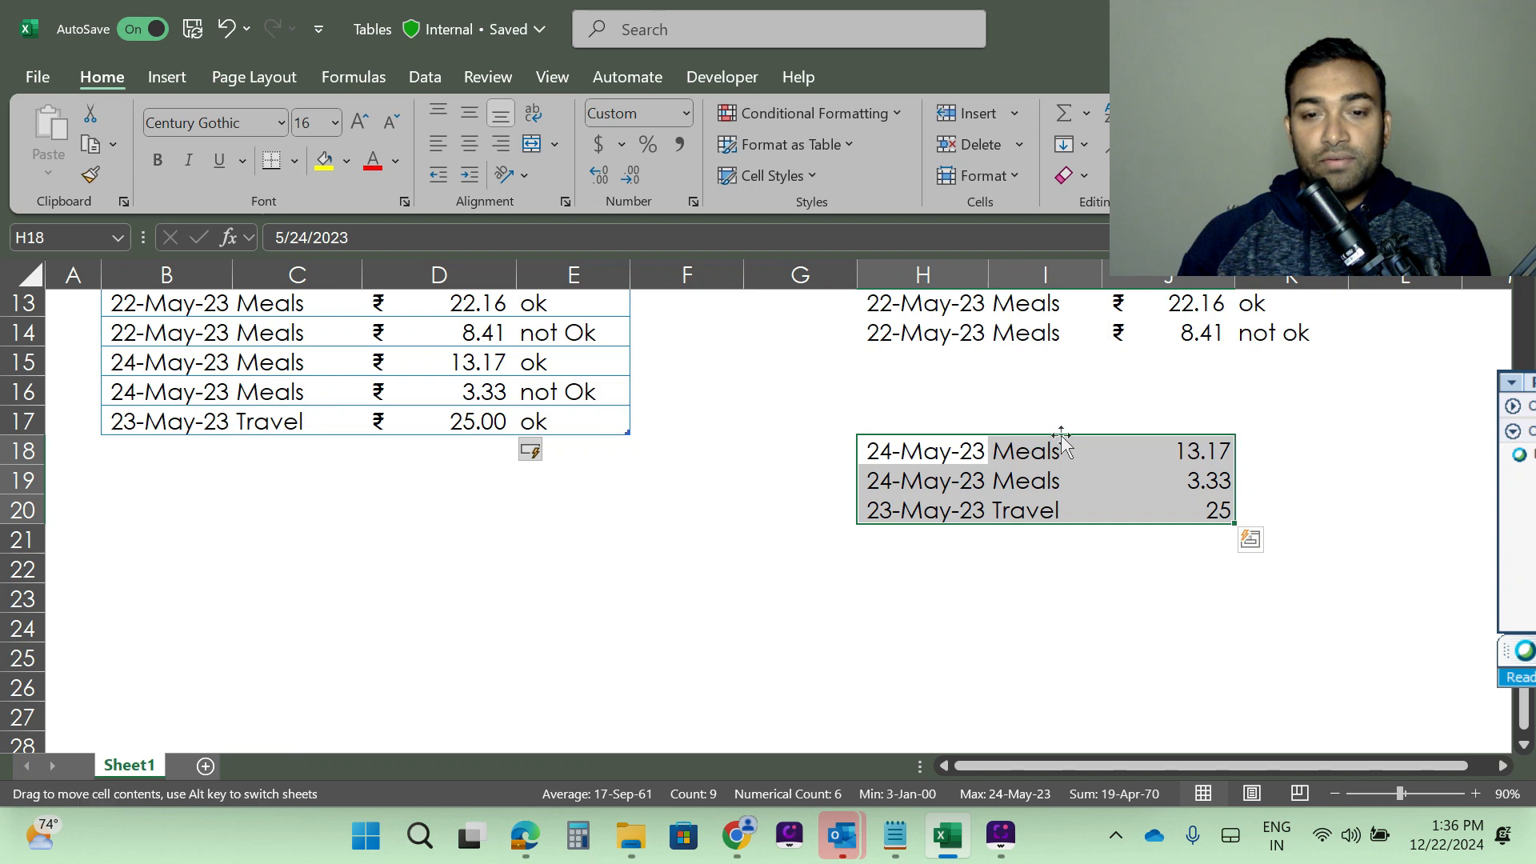
{"action": "left_click_drag", "start_coordinate": [1062, 438], "coordinate": [1077, 368]}
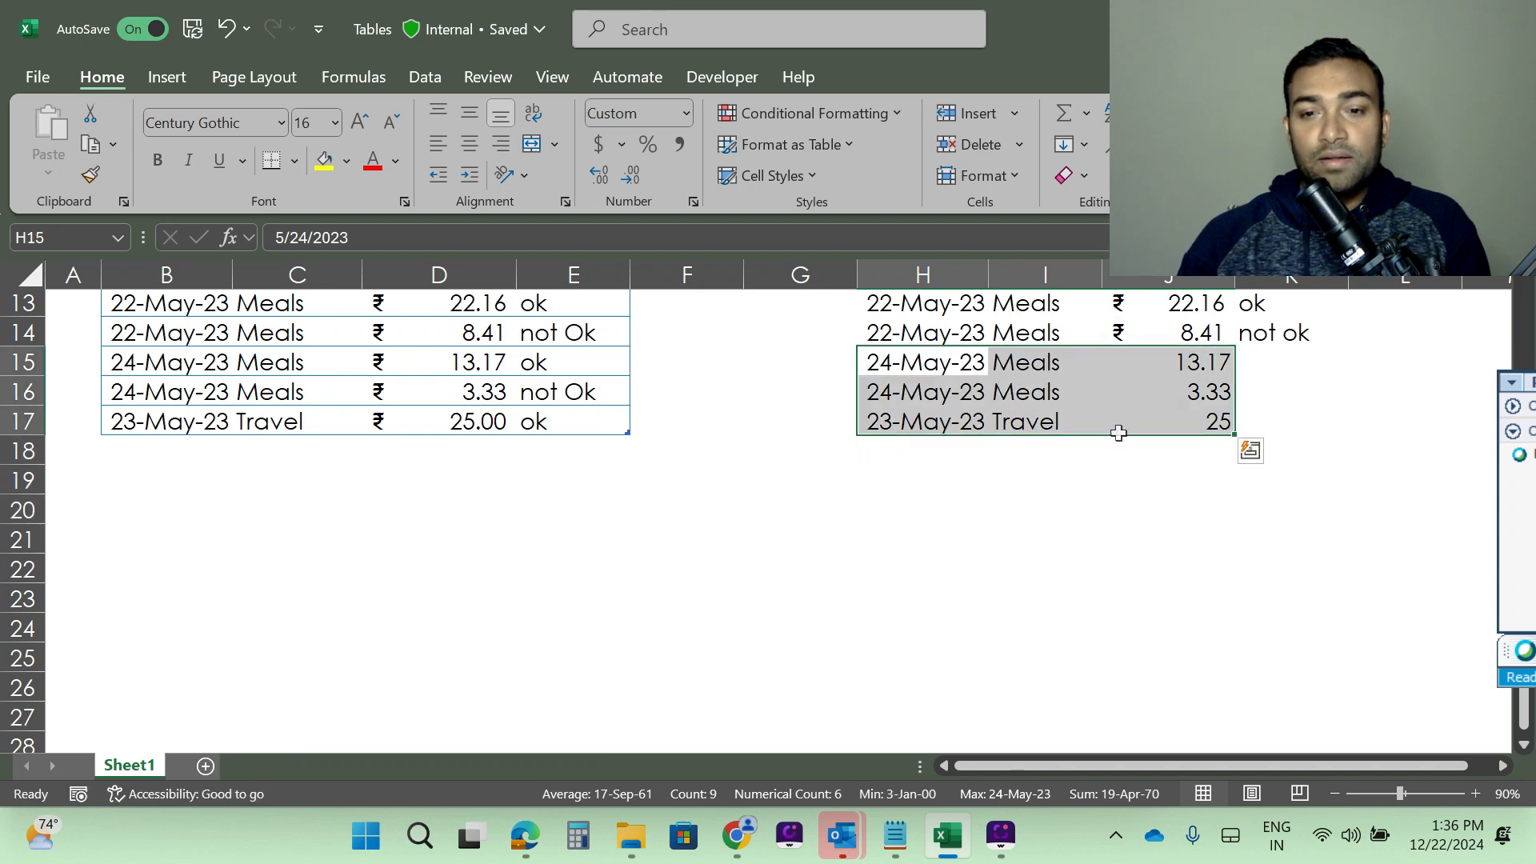
- Check the plain range's status cells beside the added rows and its total in J2
{"action": "left_click", "coordinate": [1271, 364]}
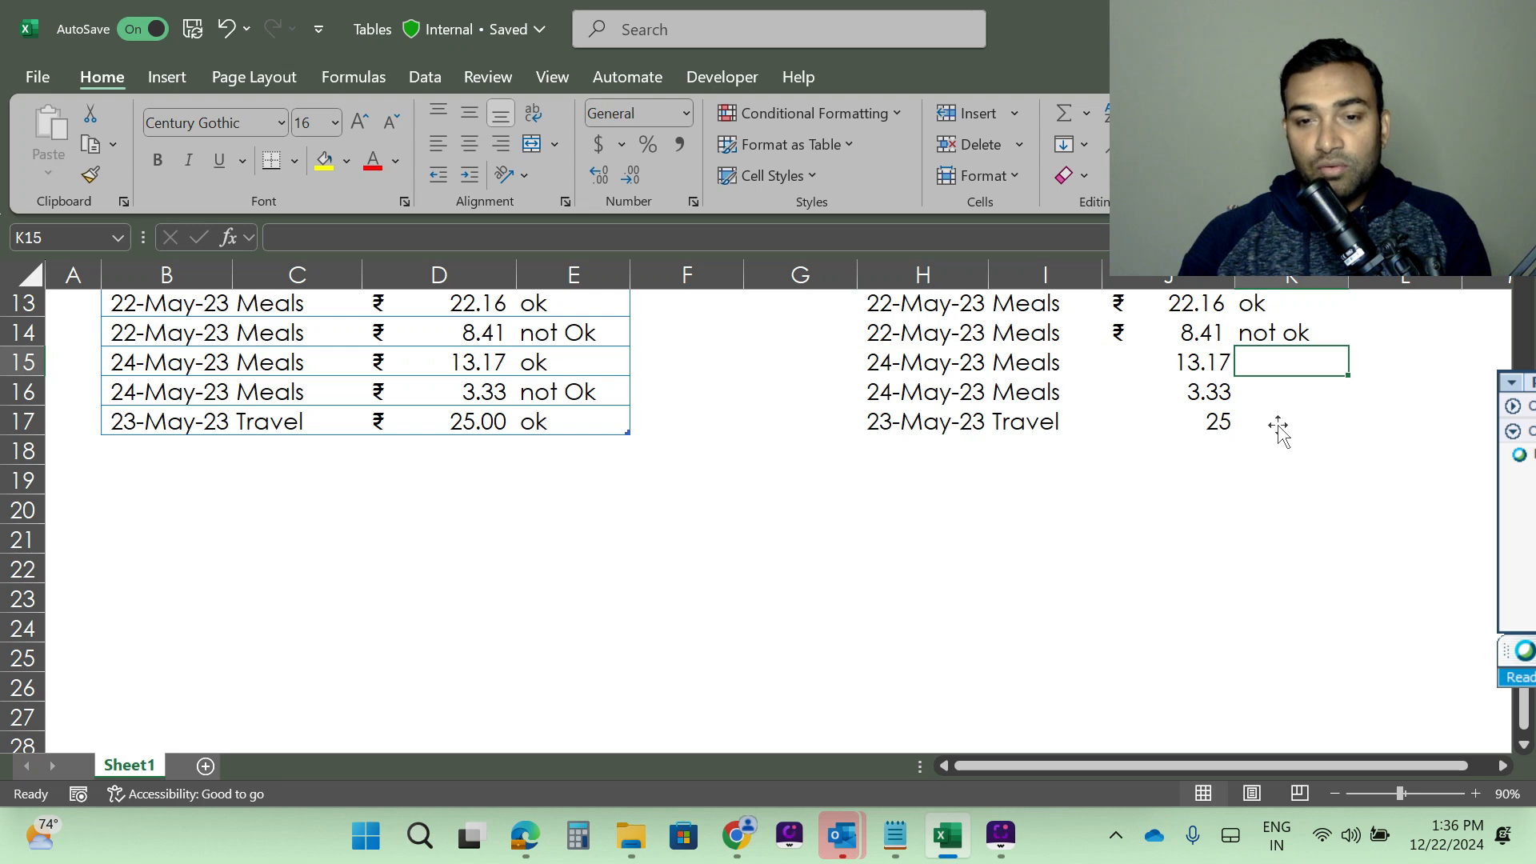
{"action": "scroll", "coordinate": [1182, 528], "scroll_direction": "up", "scroll_amount": 2}
{"action": "scroll", "coordinate": [1174, 544], "scroll_direction": "up", "scroll_amount": 2}
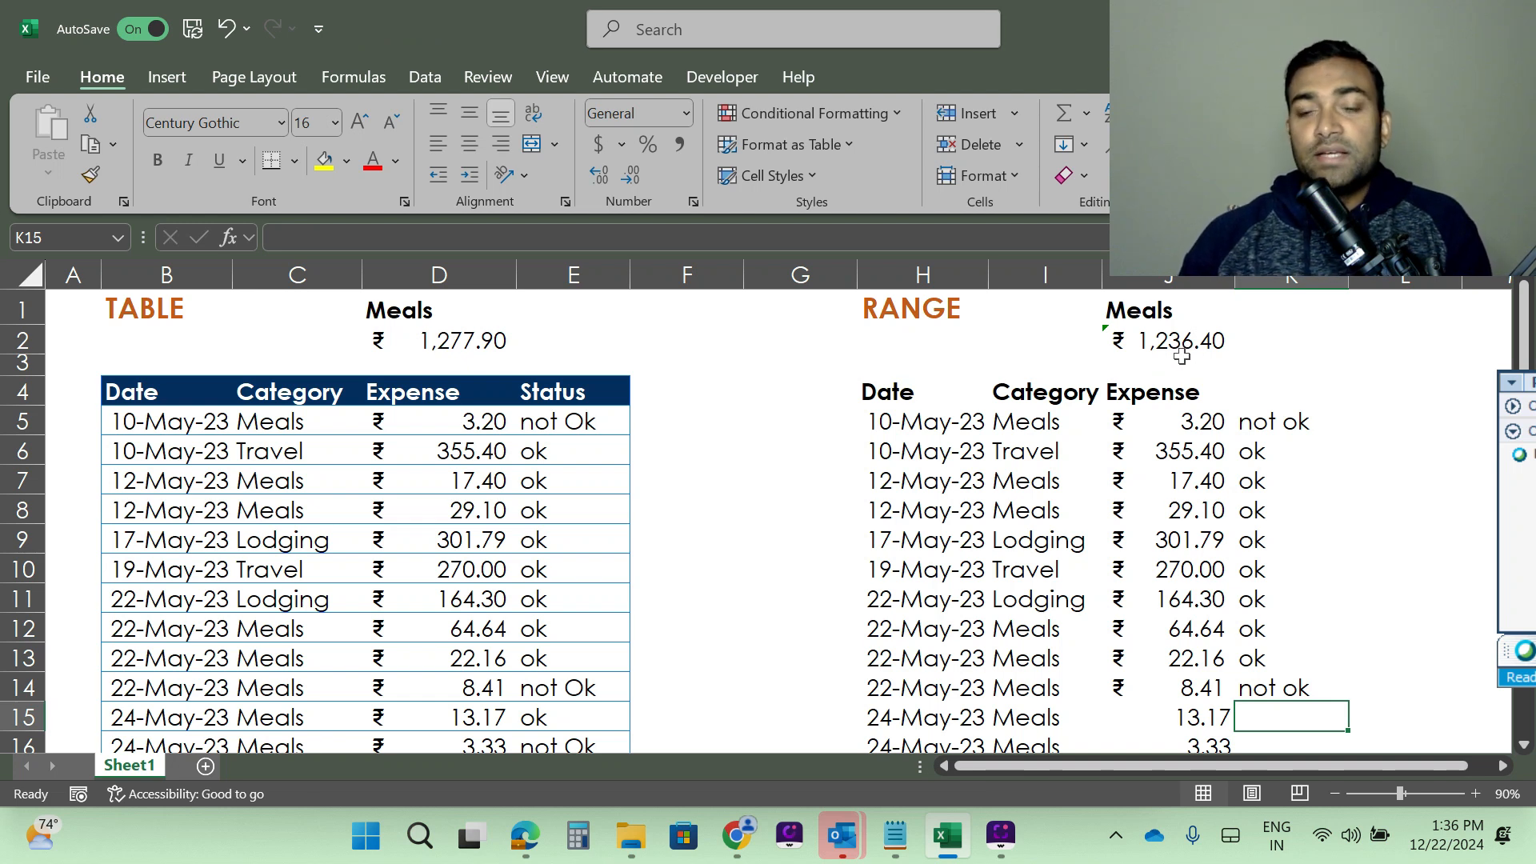
{"action": "scroll", "coordinate": [1173, 369], "scroll_direction": "down", "scroll_amount": 3}
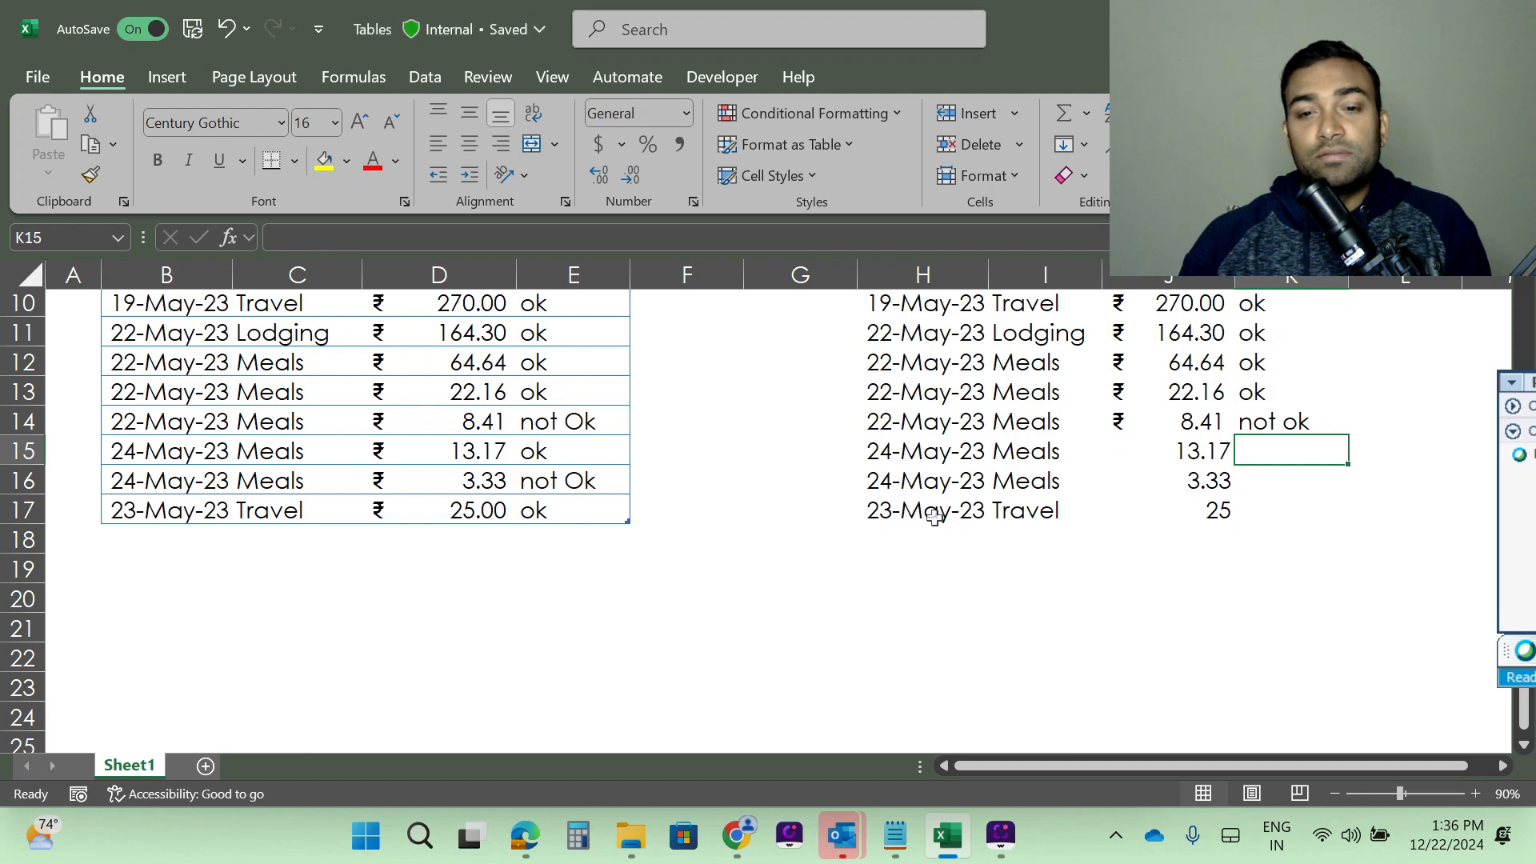
{"action": "scroll", "coordinate": [1143, 517], "scroll_direction": "up", "scroll_amount": 3}
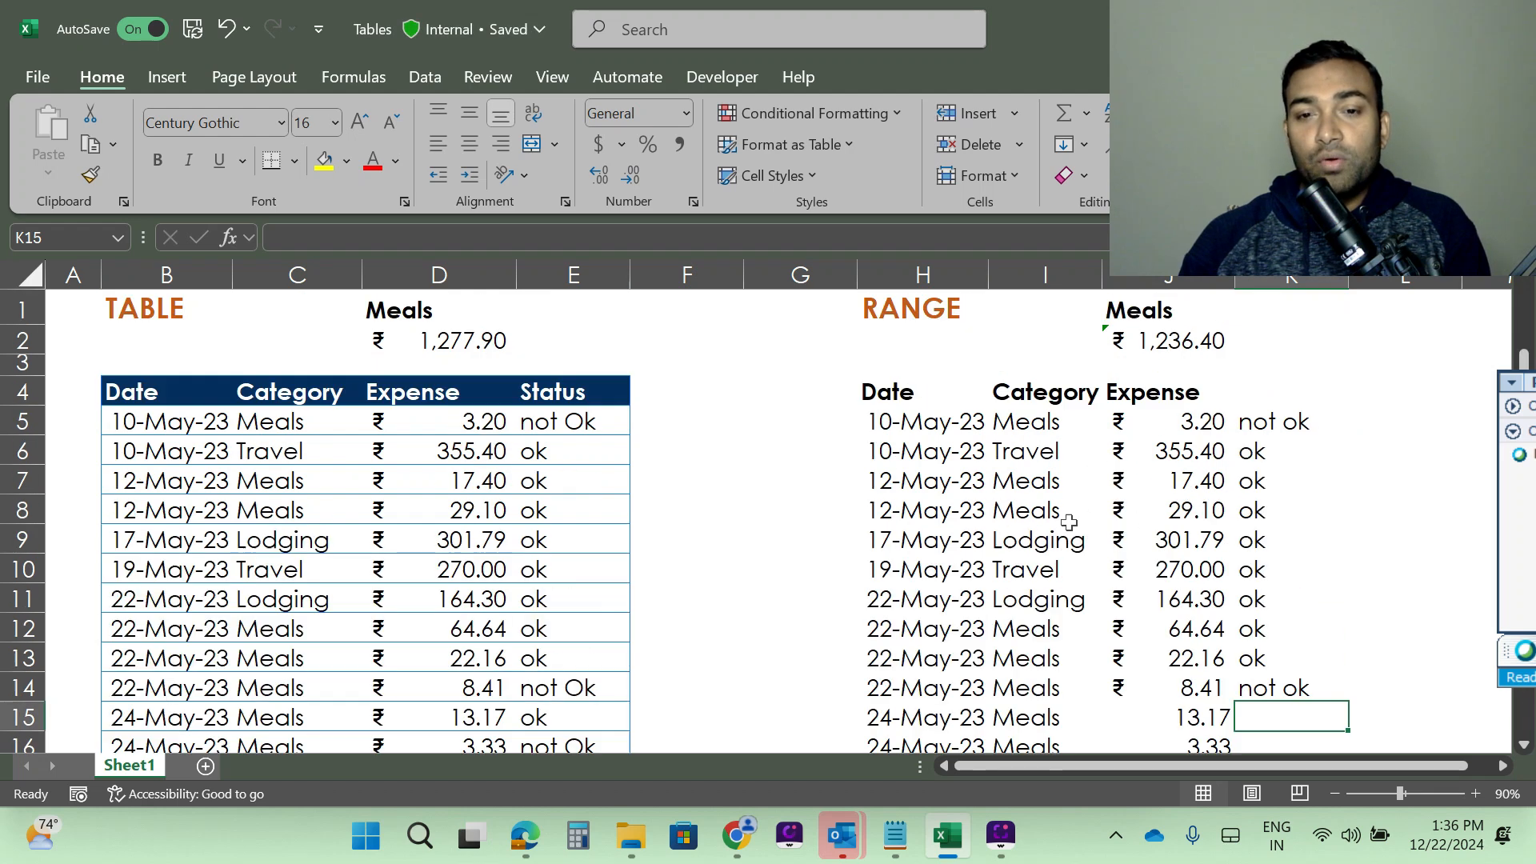
- Inspect the SUM formula in J2 and its error-checking options, comparing them with the added rows
{"action": "left_click", "coordinate": [1110, 340]}
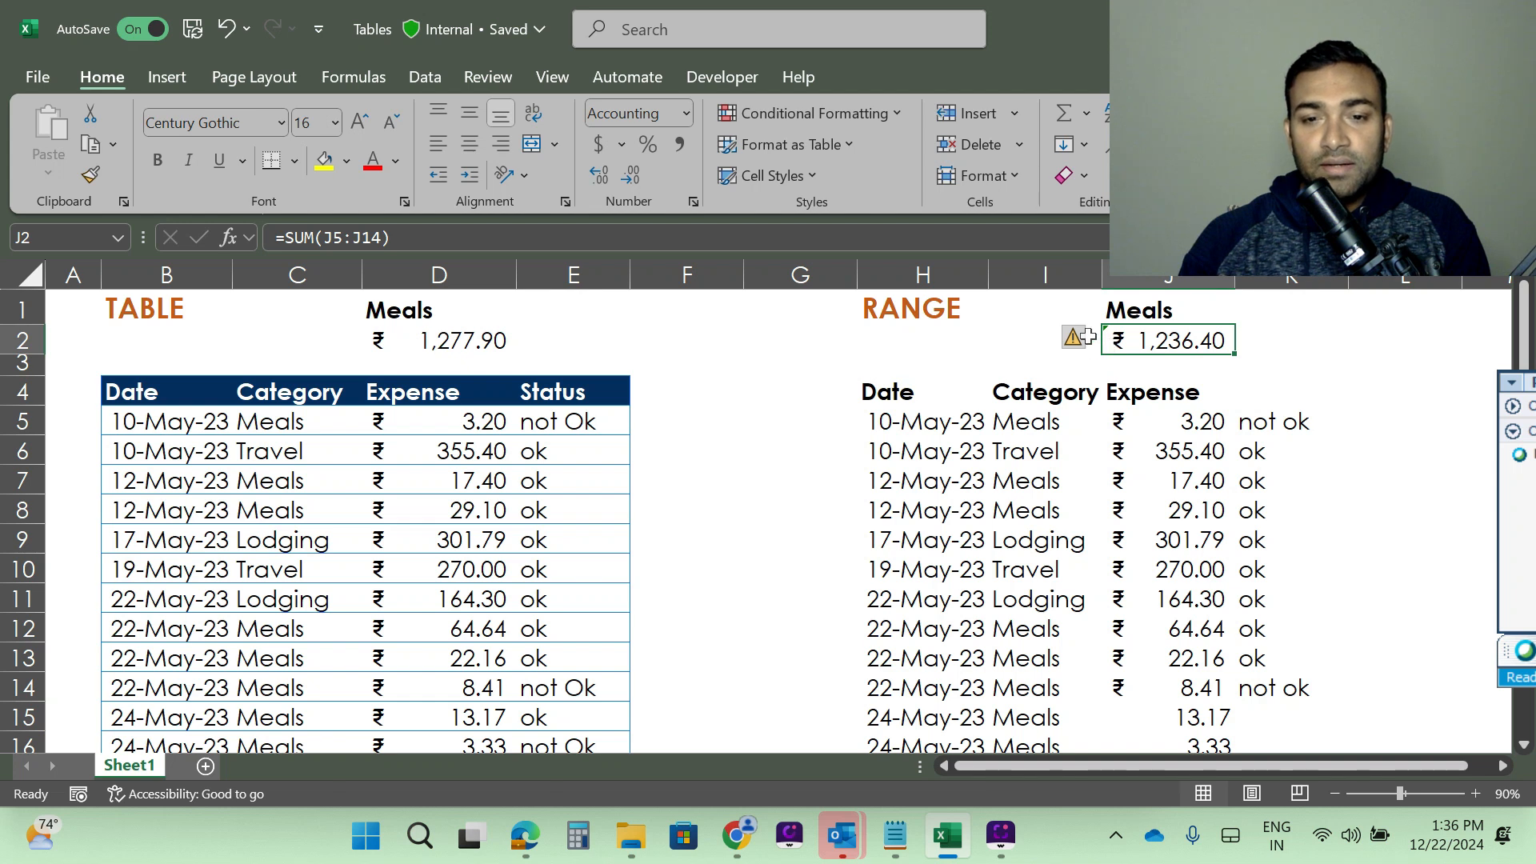
{"action": "left_click", "coordinate": [1089, 340]}
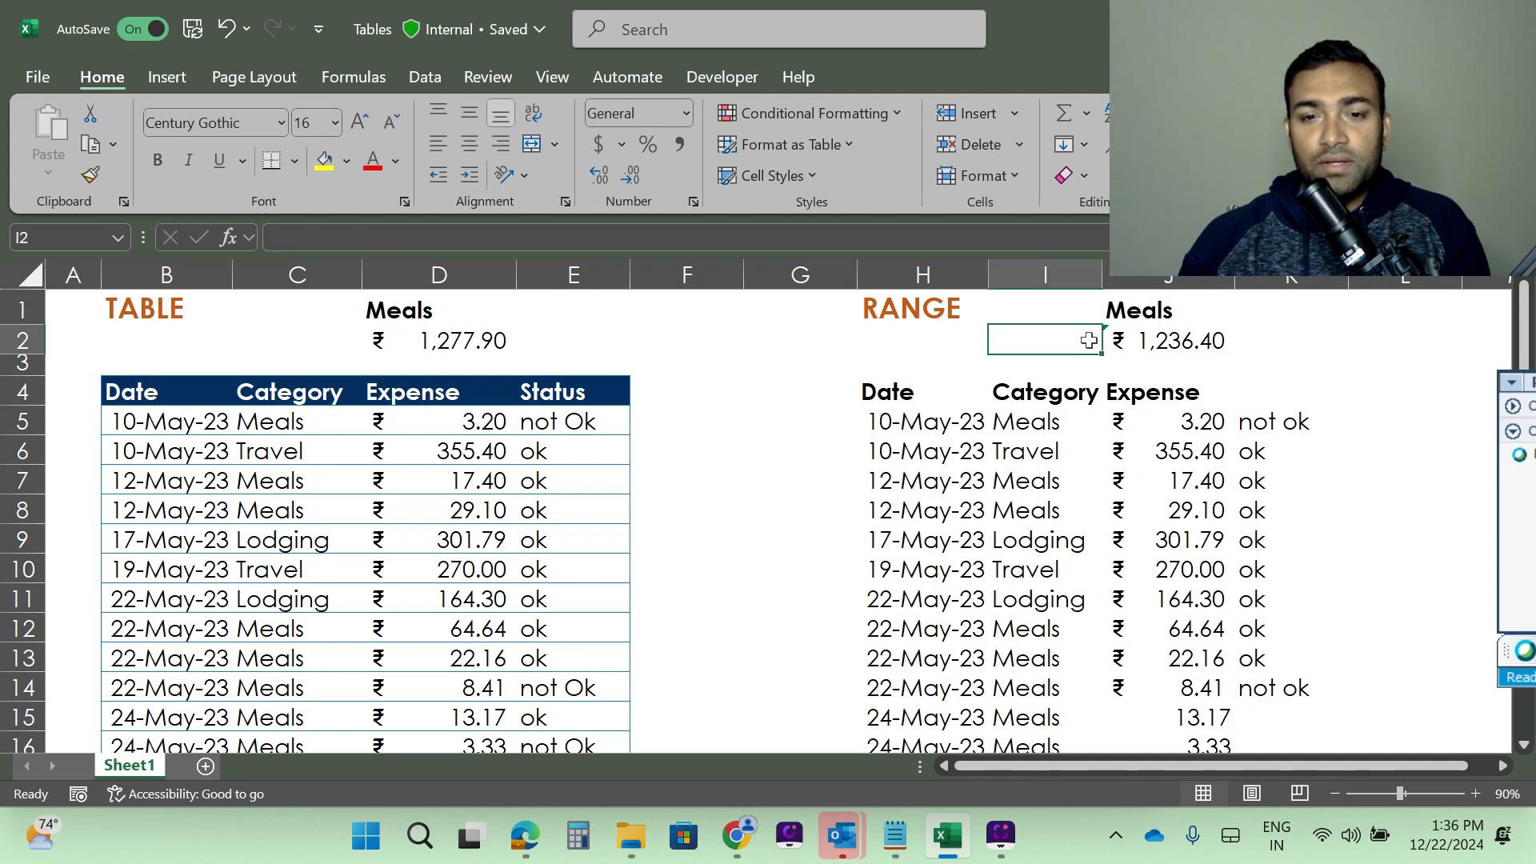
{"action": "left_click", "coordinate": [1301, 338]}
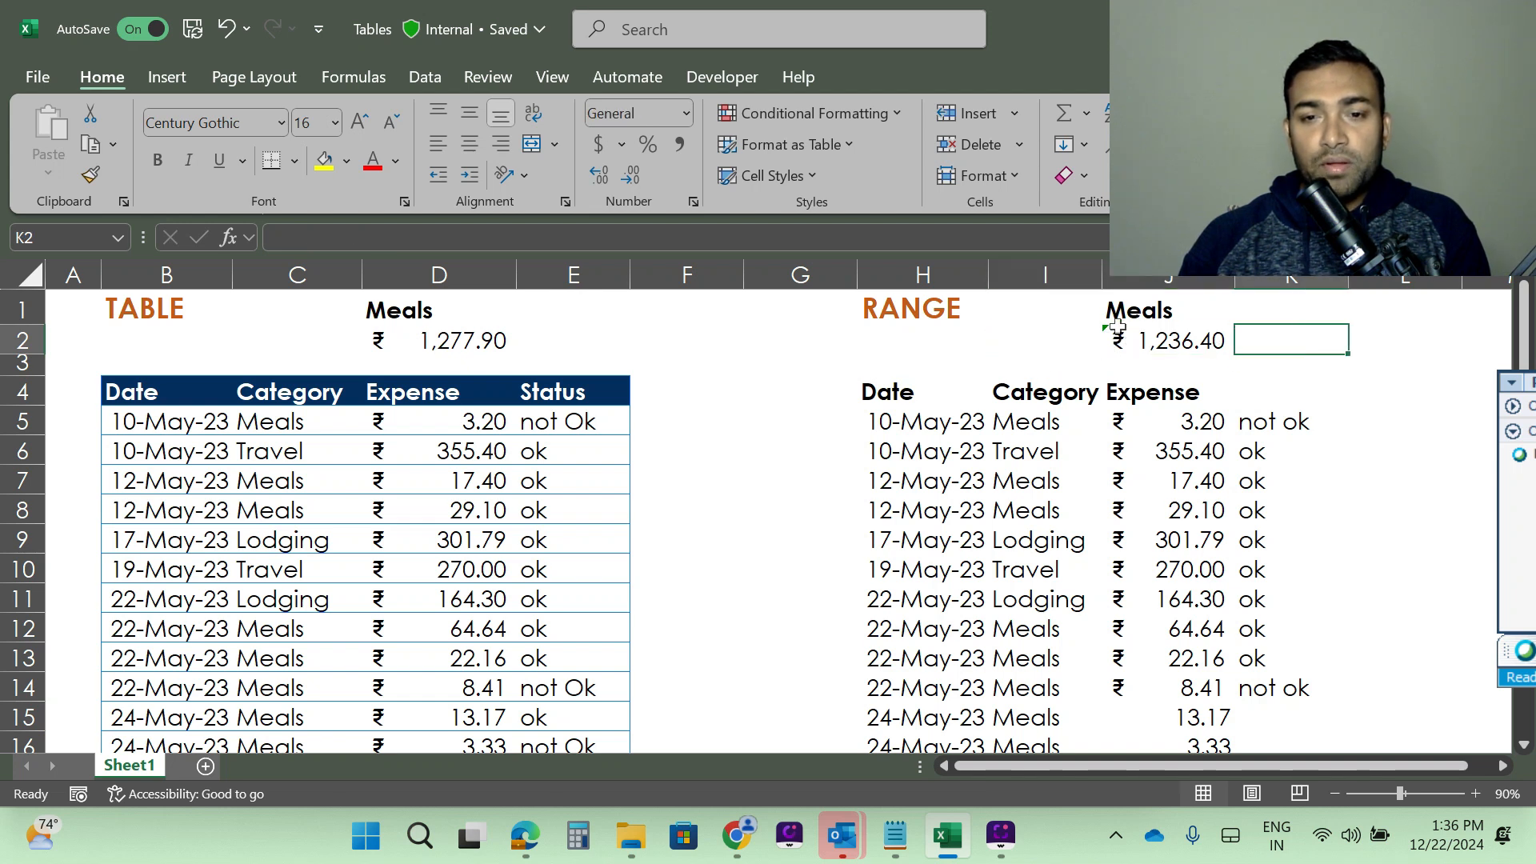
{"action": "left_click", "coordinate": [1115, 329]}
{"action": "left_click", "coordinate": [1092, 341]}
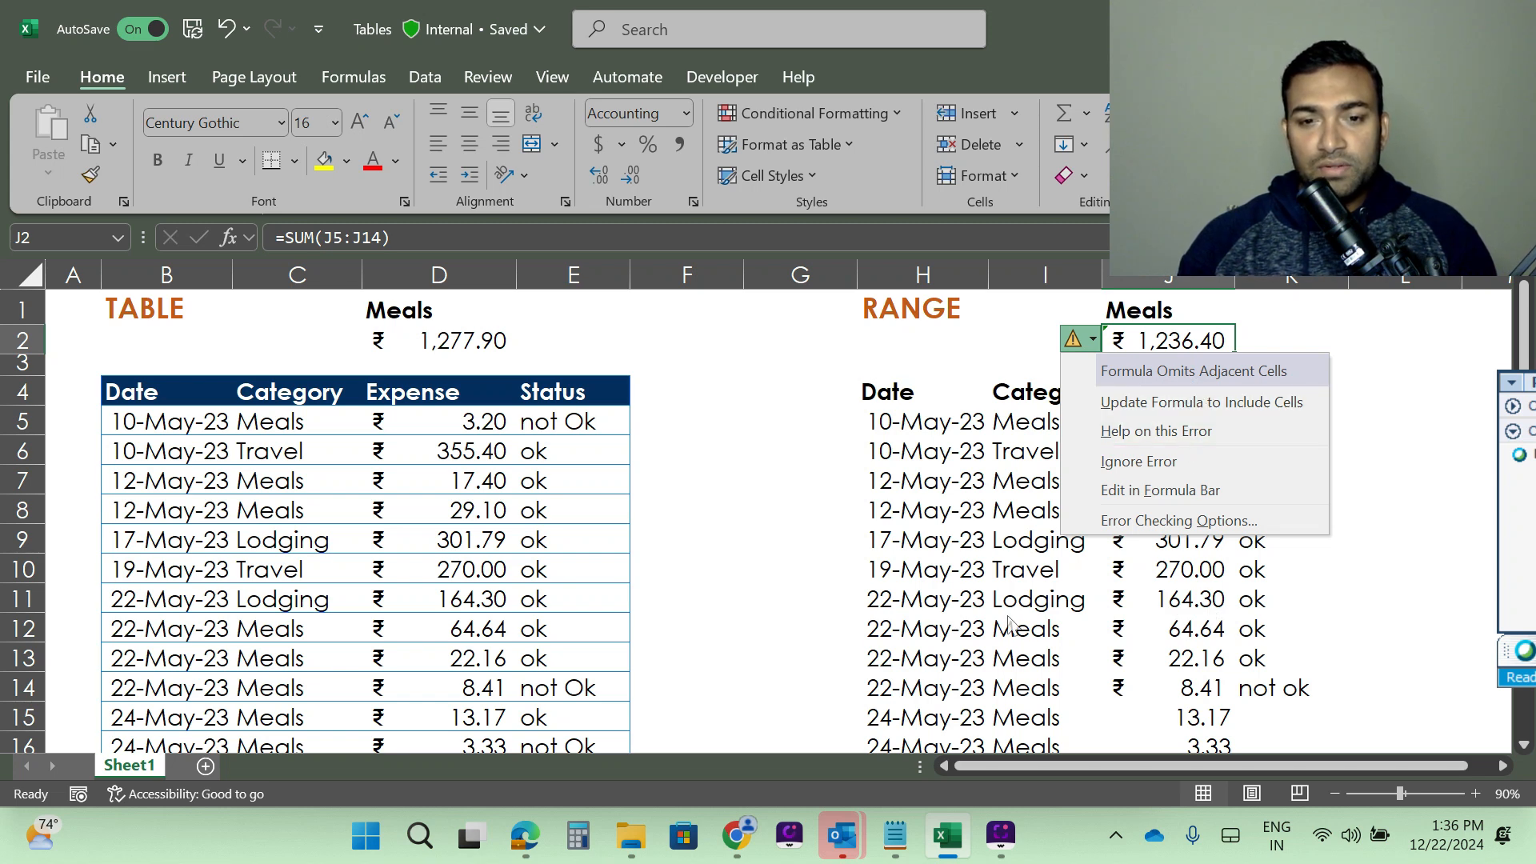
{"action": "scroll", "coordinate": [1068, 638], "scroll_direction": "down", "scroll_amount": 2}
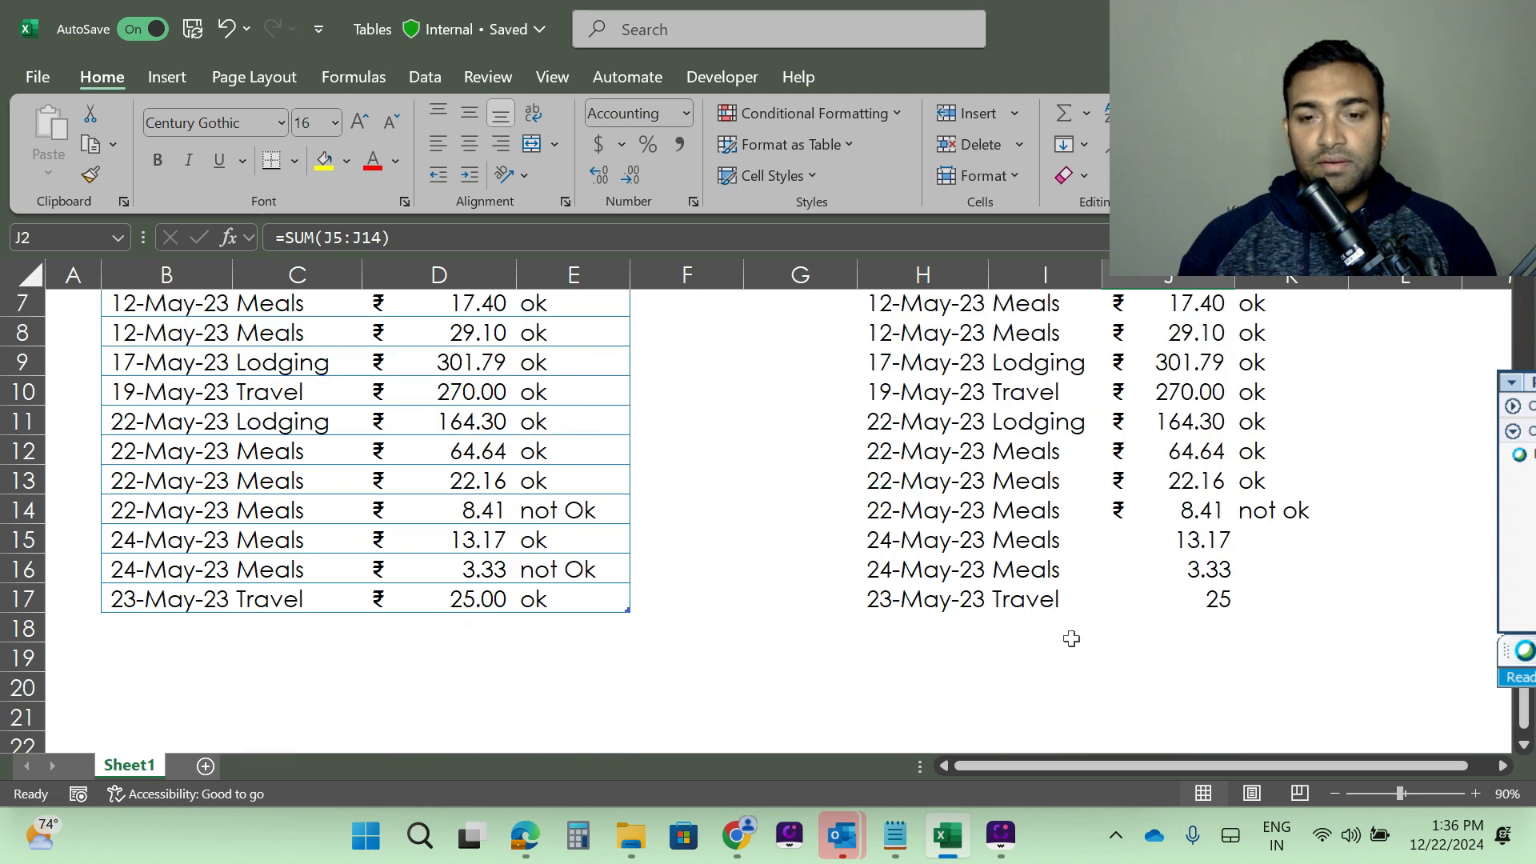
{"action": "scroll", "coordinate": [1121, 637], "scroll_direction": "up", "scroll_amount": 2}
- Select the plain range's rows H5:K13 and fill them down one row into row 14
{"action": "left_click_drag", "start_coordinate": [888, 424], "coordinate": [1256, 662]}
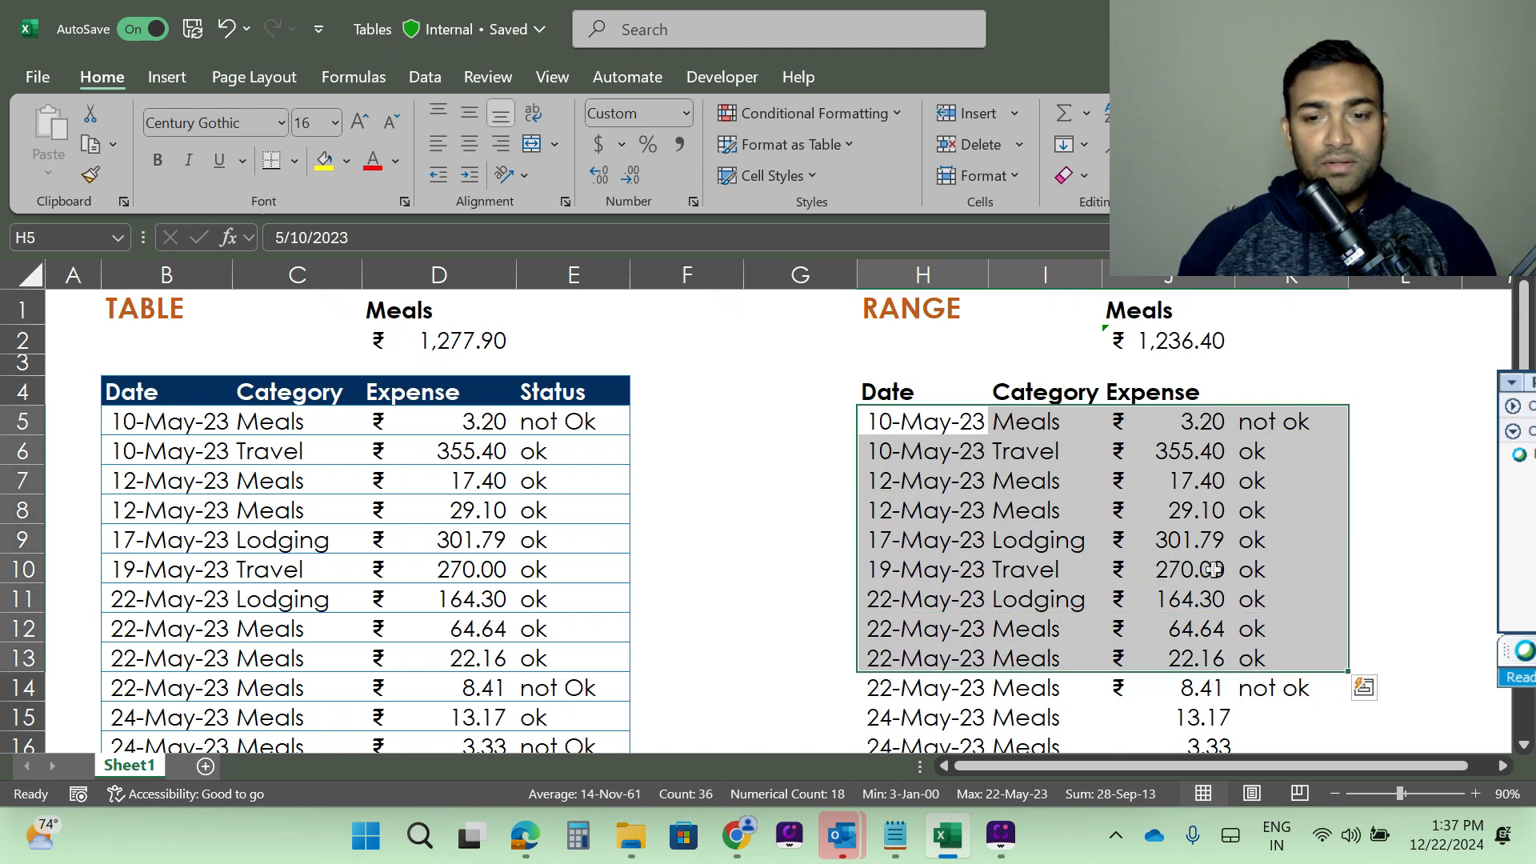
{"action": "left_click", "coordinate": [1258, 424]}
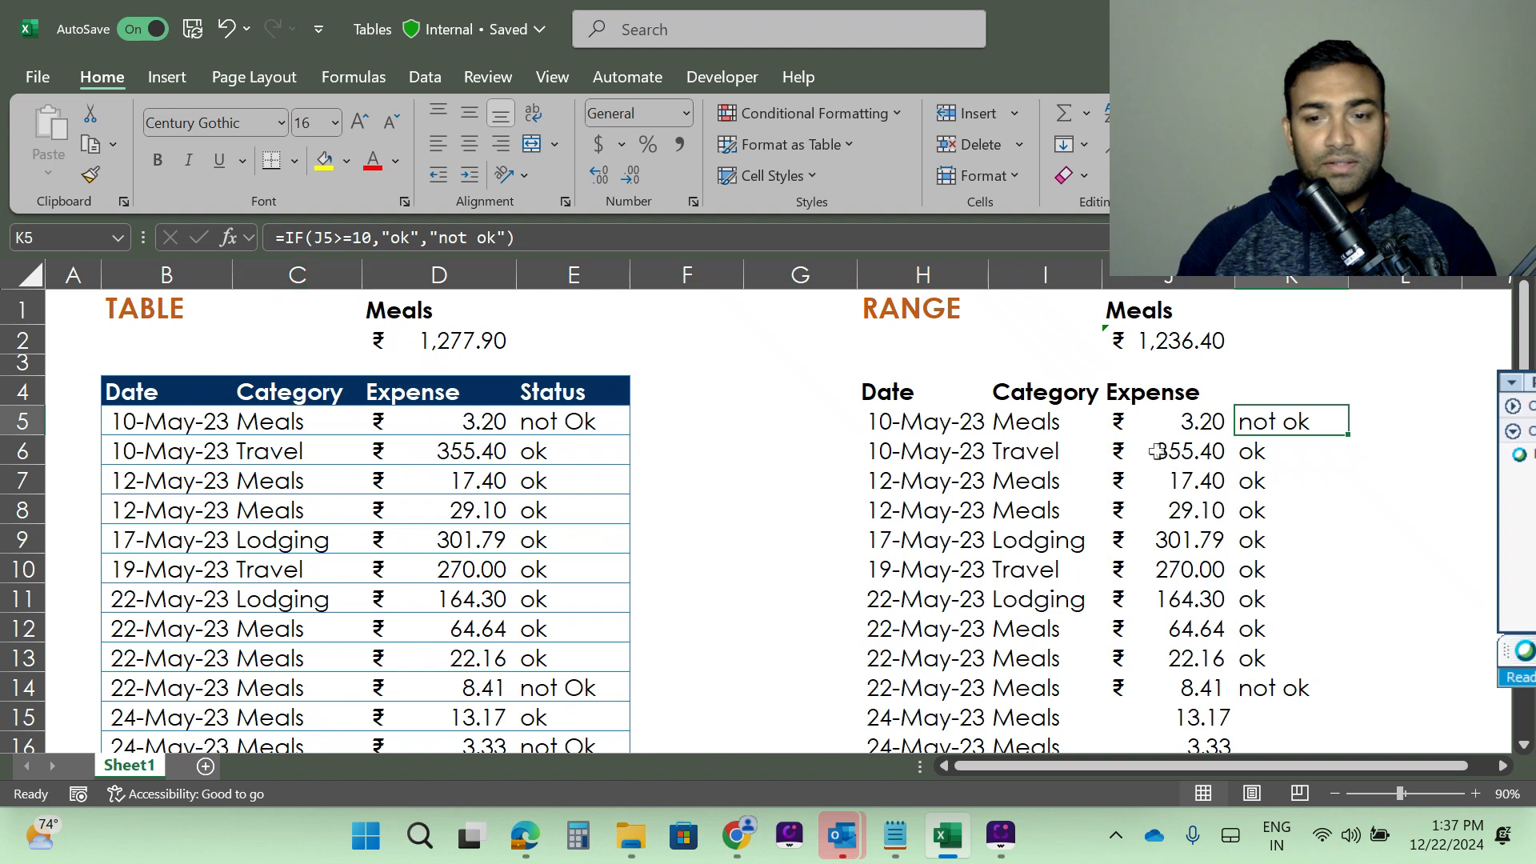
{"action": "left_click_drag", "start_coordinate": [874, 419], "coordinate": [1255, 626]}
{"action": "scroll", "coordinate": [1254, 624], "scroll_direction": "down", "scroll_amount": 2}
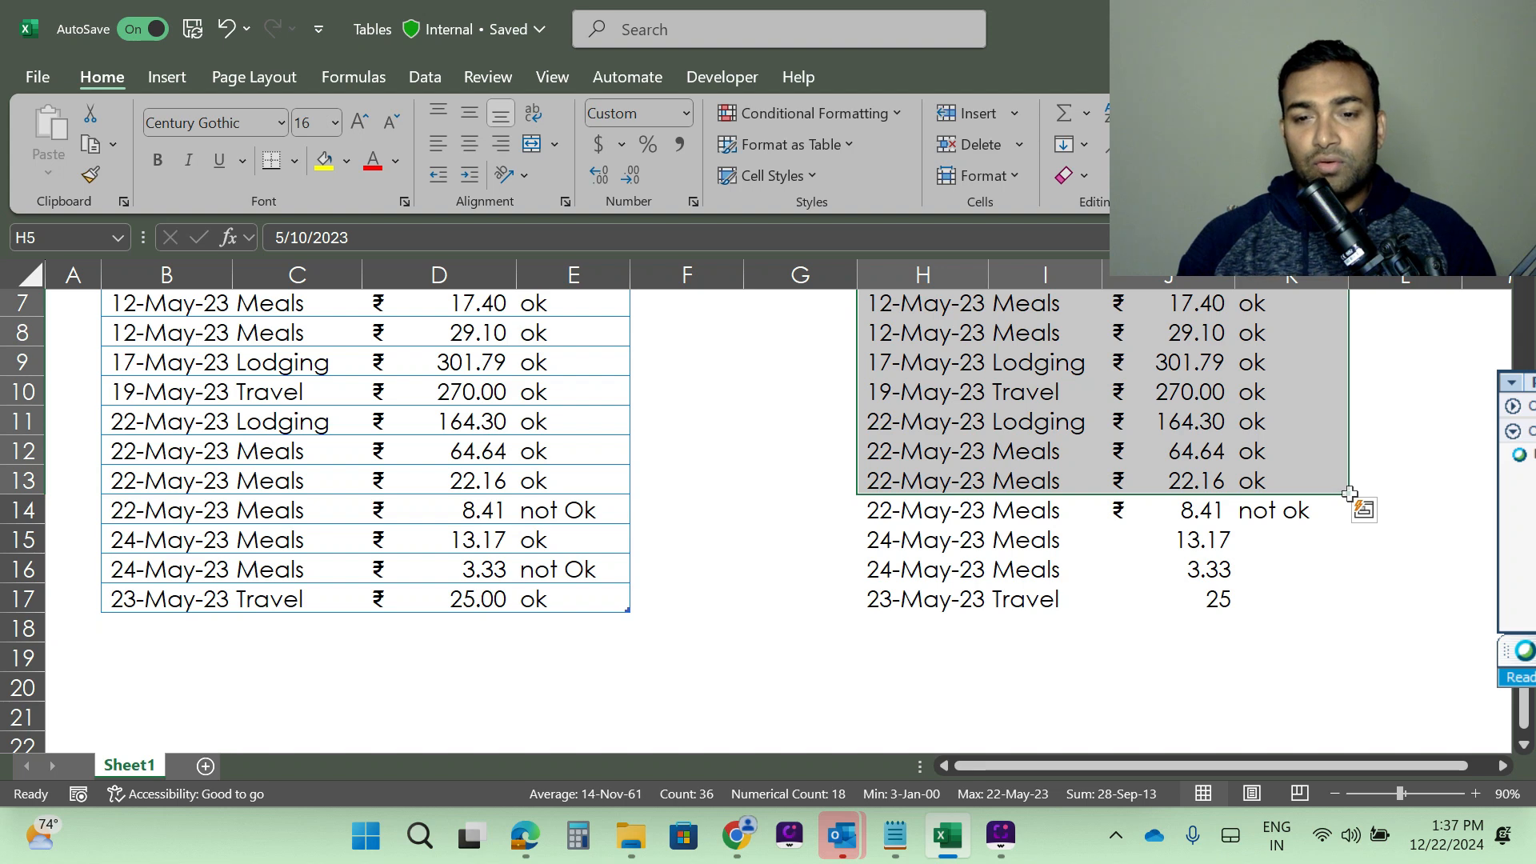
{"action": "left_click_drag", "start_coordinate": [1350, 494], "coordinate": [1360, 520]}
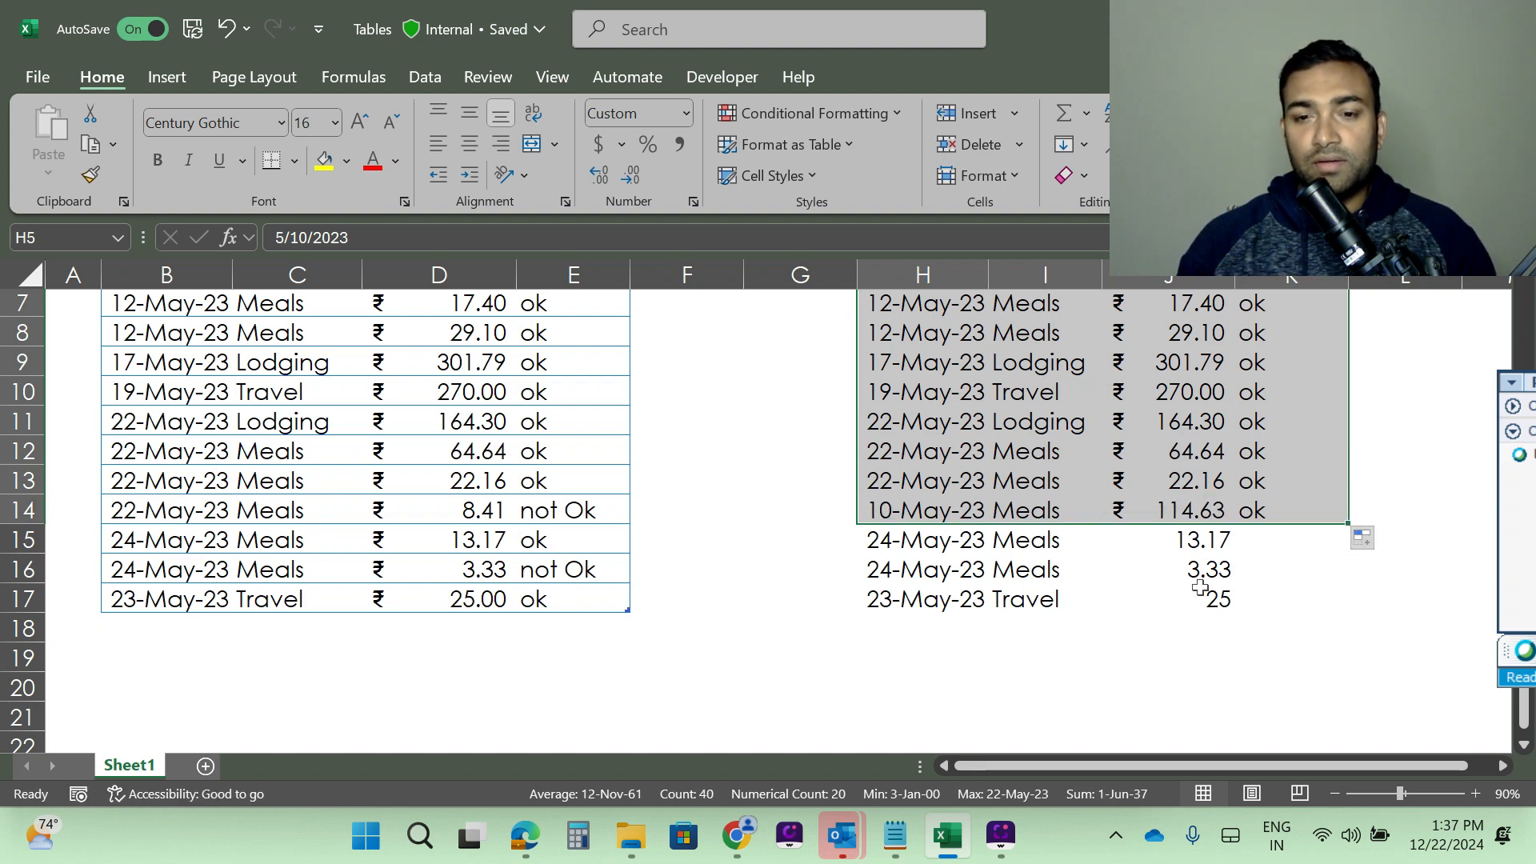
{"action": "left_click", "coordinate": [1000, 692]}
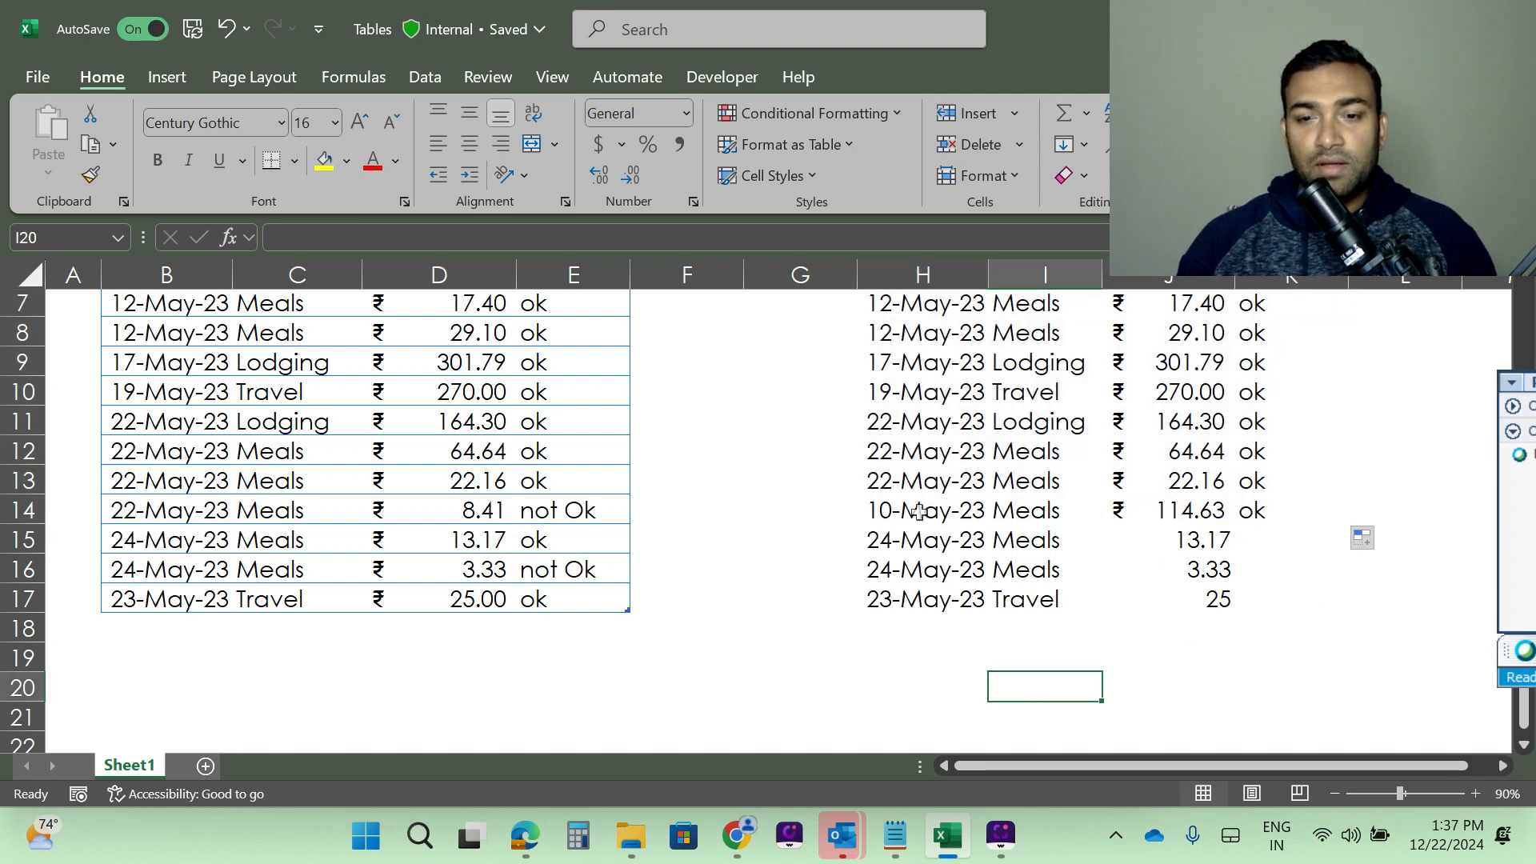
- Check the fill options, and fill the range's row H14:K14 down as a series through row 17
{"action": "left_click_drag", "start_coordinate": [918, 512], "coordinate": [1348, 522]}
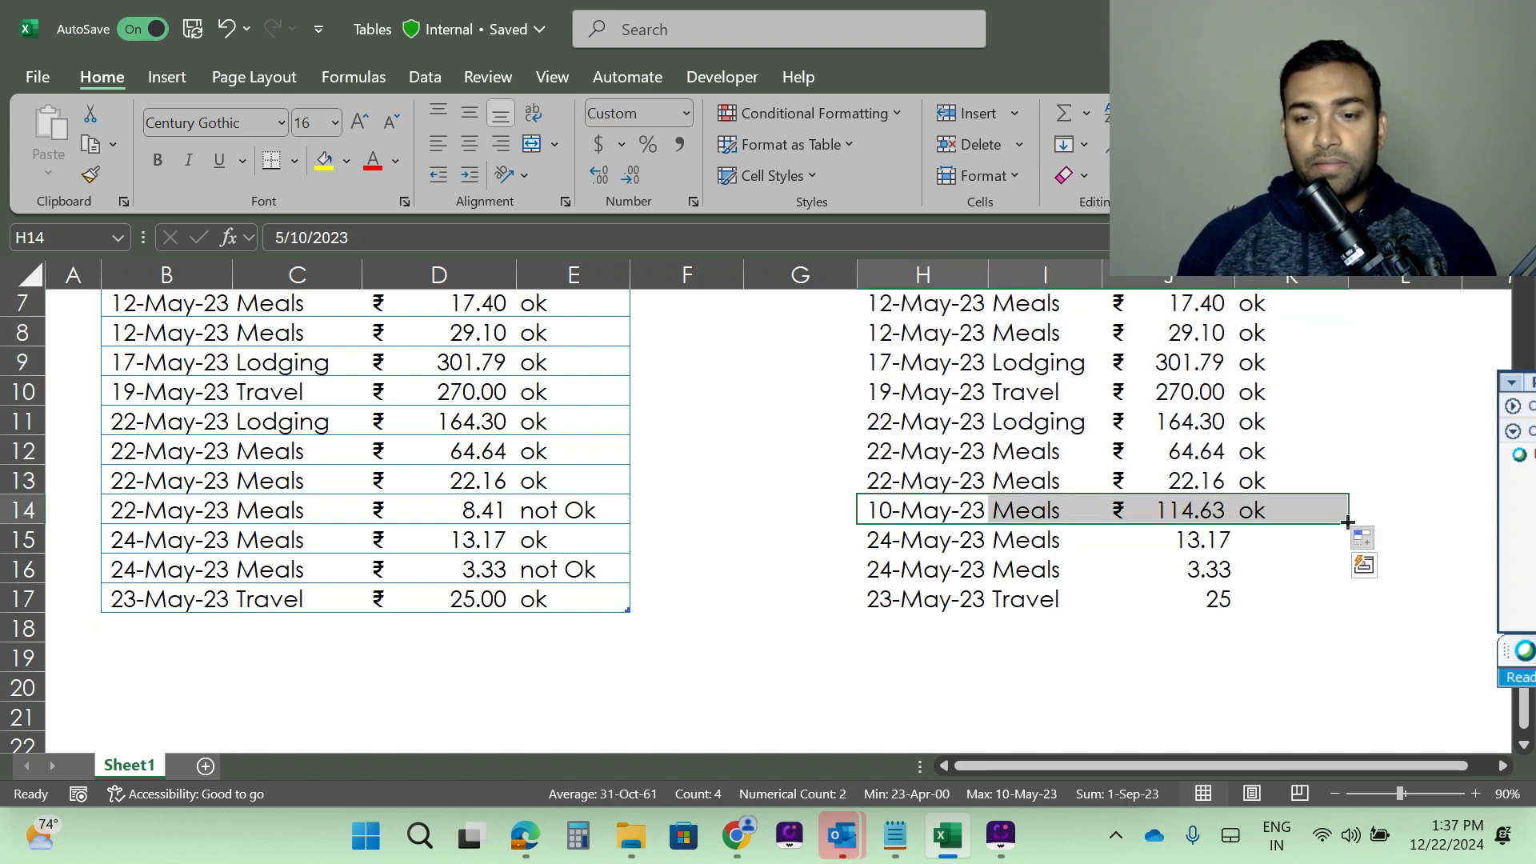
{"action": "left_click", "coordinate": [1384, 541]}
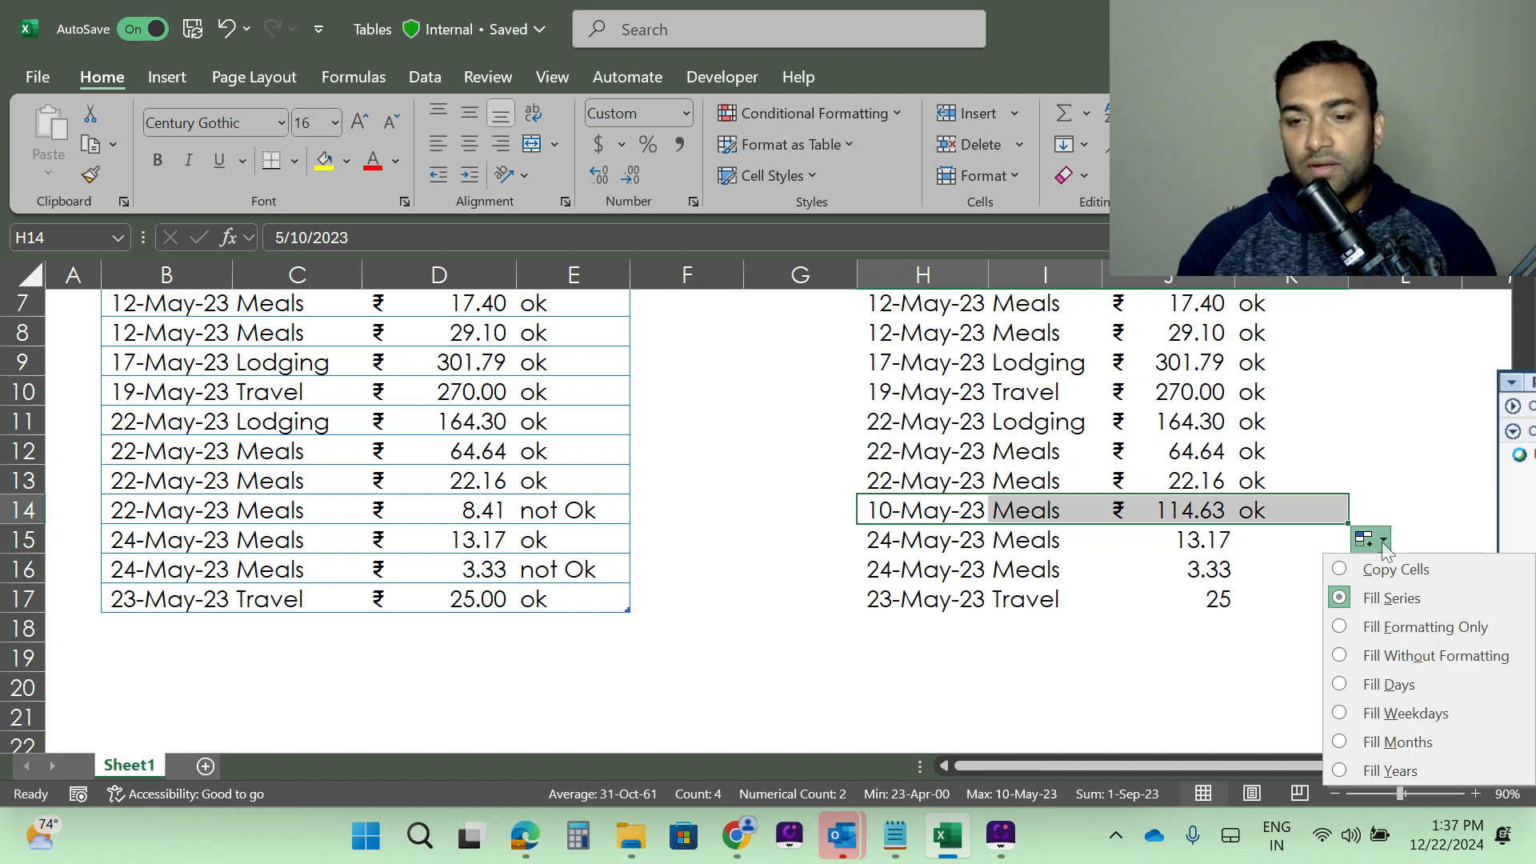
{"action": "key", "text": "Escape"}
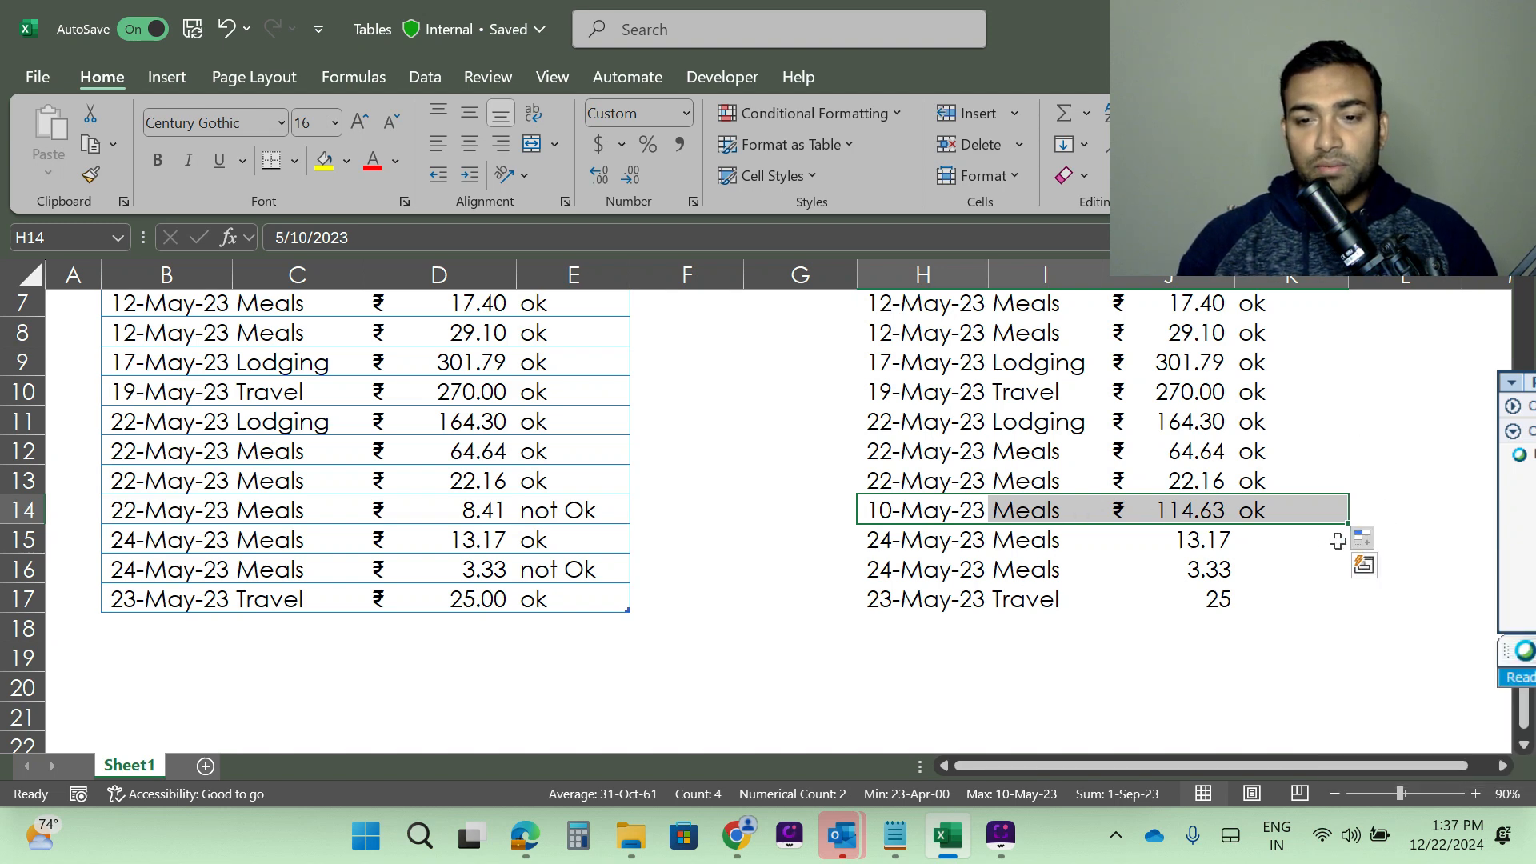
{"action": "left_click_drag", "start_coordinate": [1349, 523], "coordinate": [1363, 602]}
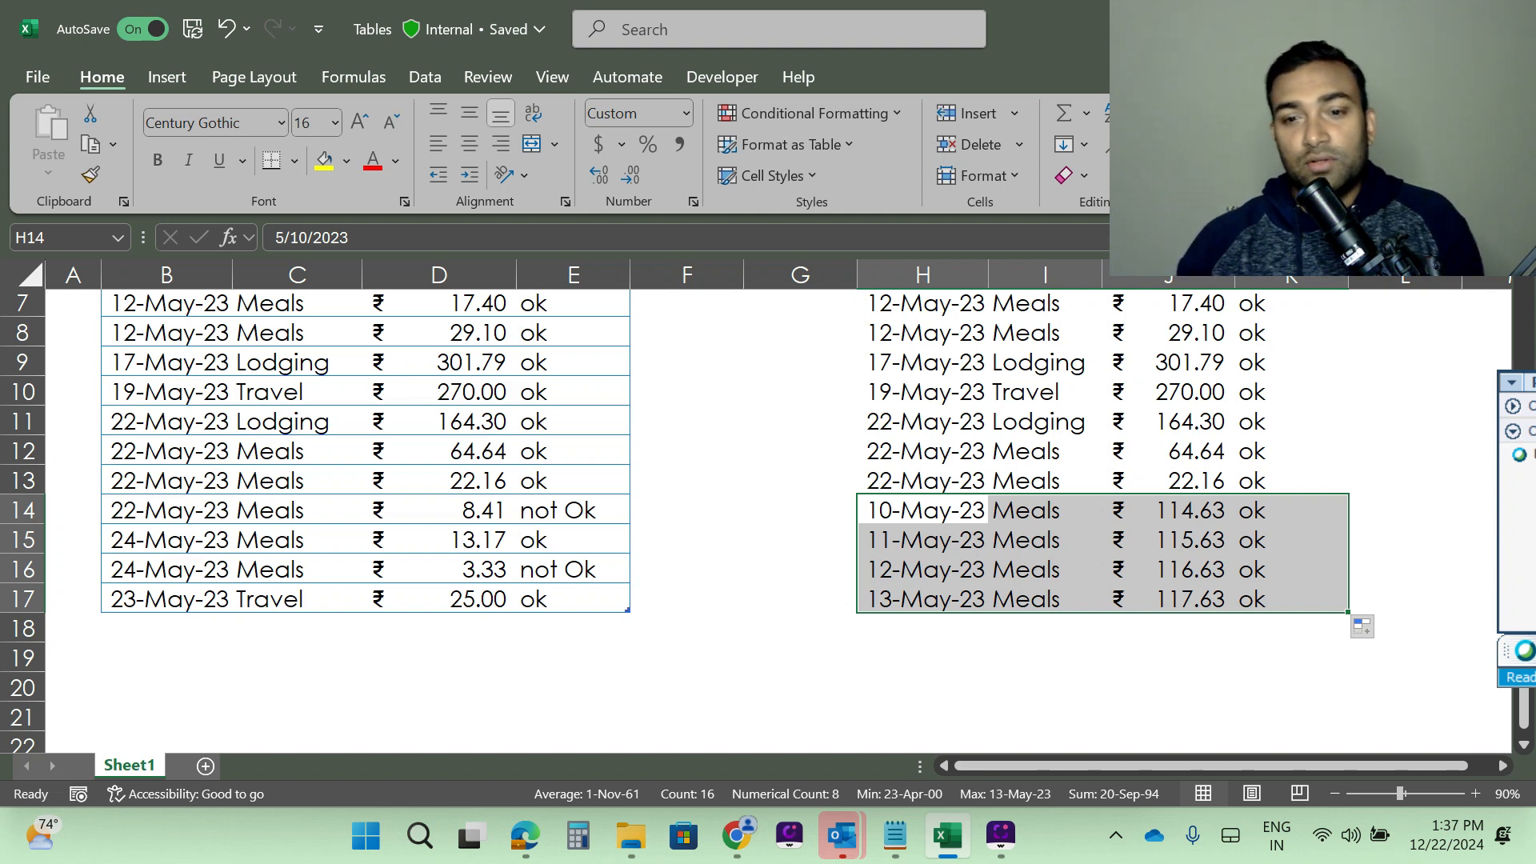
- Compare rows 14 to 17 and the totals in D2 and J2 between the table and the plain range
{"action": "scroll", "coordinate": [809, 442], "scroll_direction": "up", "scroll_amount": 2}
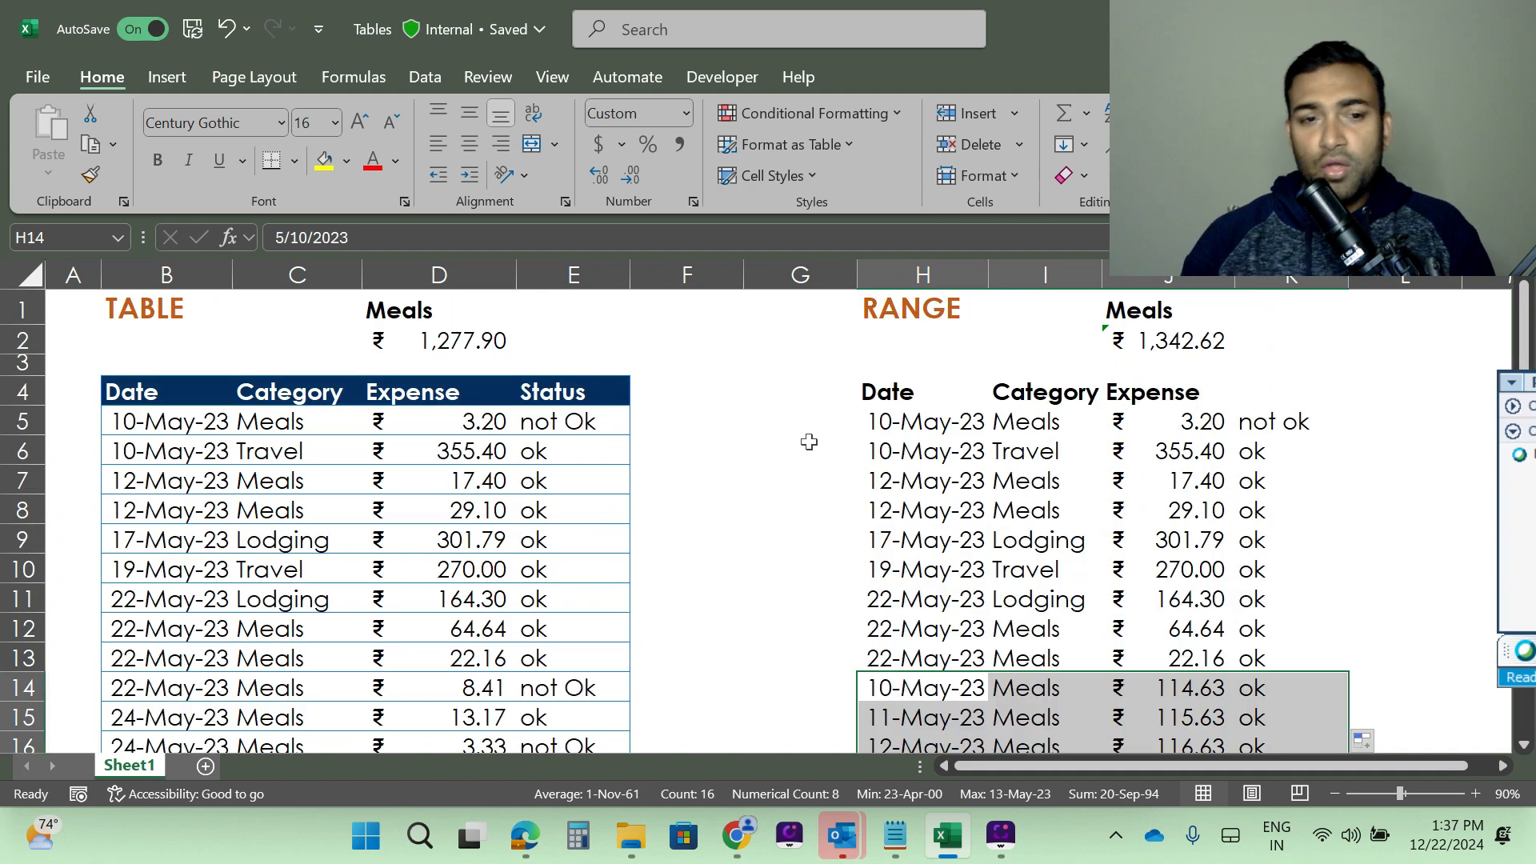
{"action": "scroll", "coordinate": [917, 401], "scroll_direction": "down", "scroll_amount": 3}
{"action": "scroll", "coordinate": [921, 518], "scroll_direction": "up", "scroll_amount": 3}
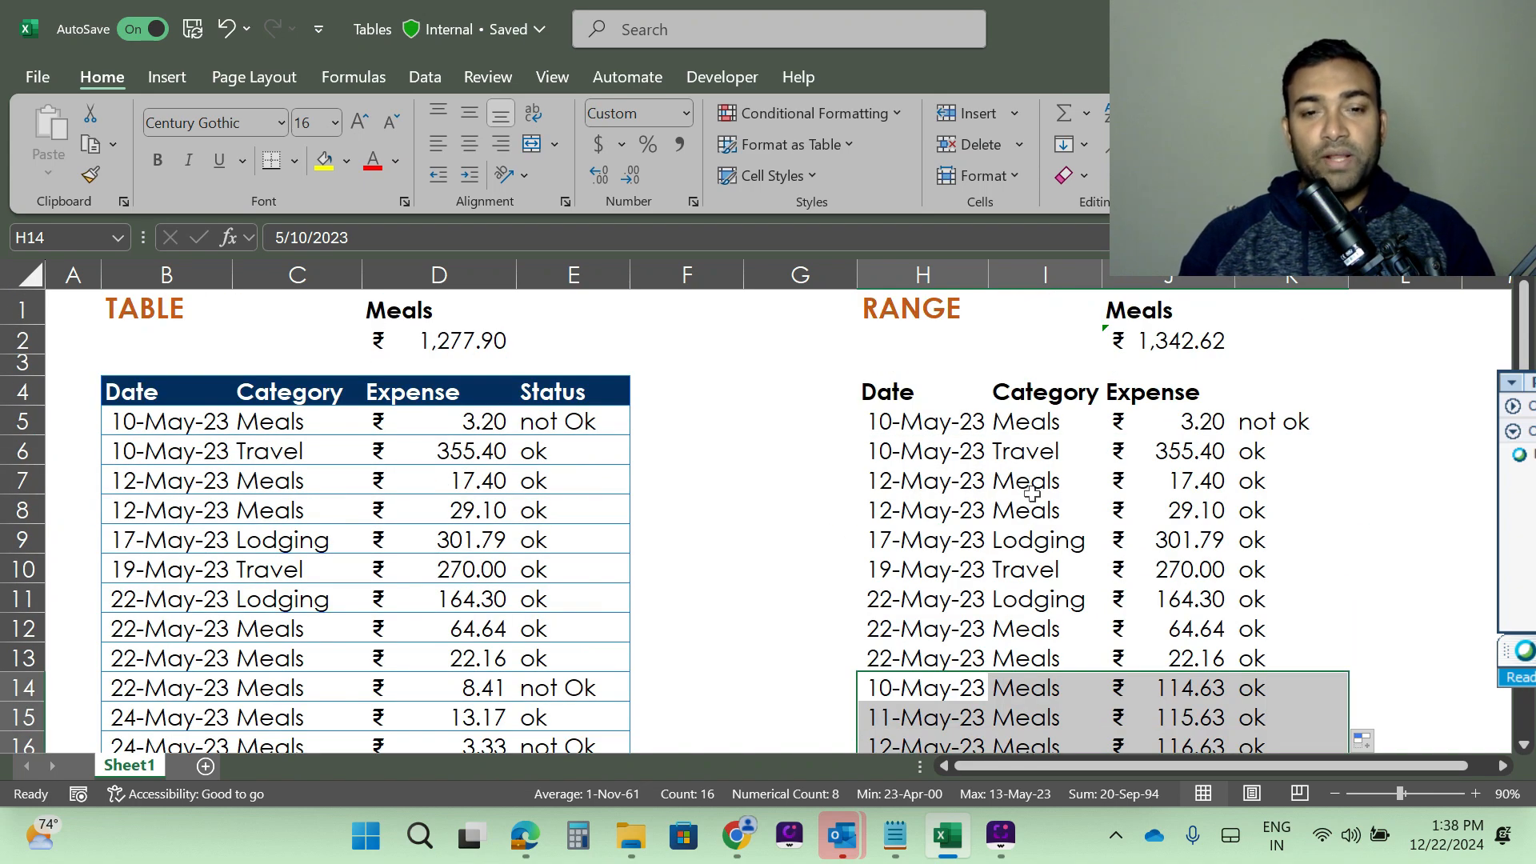
{"action": "scroll", "coordinate": [867, 430], "scroll_direction": "down", "scroll_amount": 3}
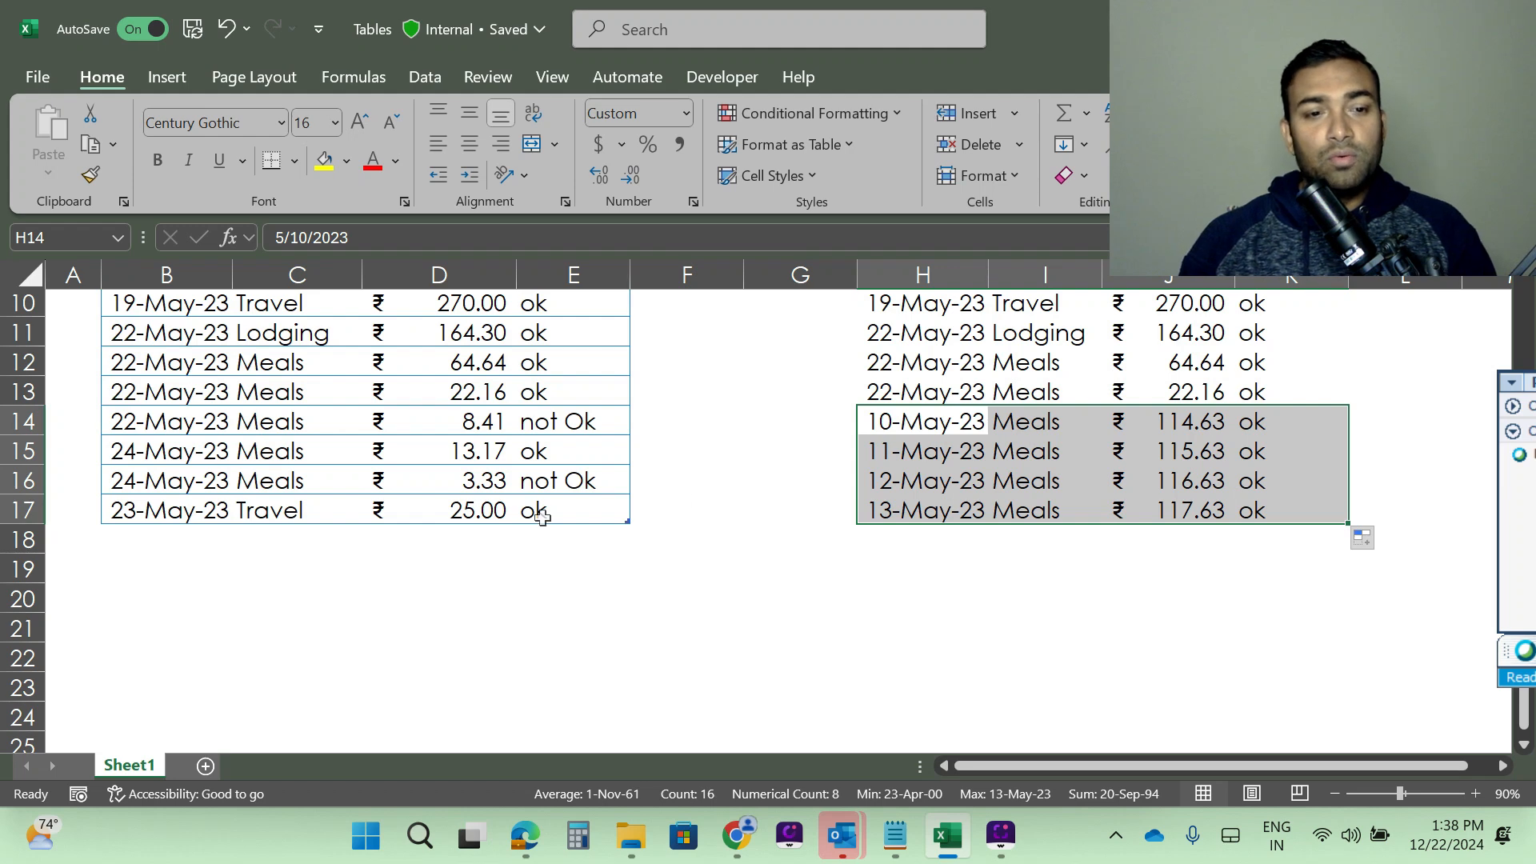
{"action": "left_click", "coordinate": [300, 449]}
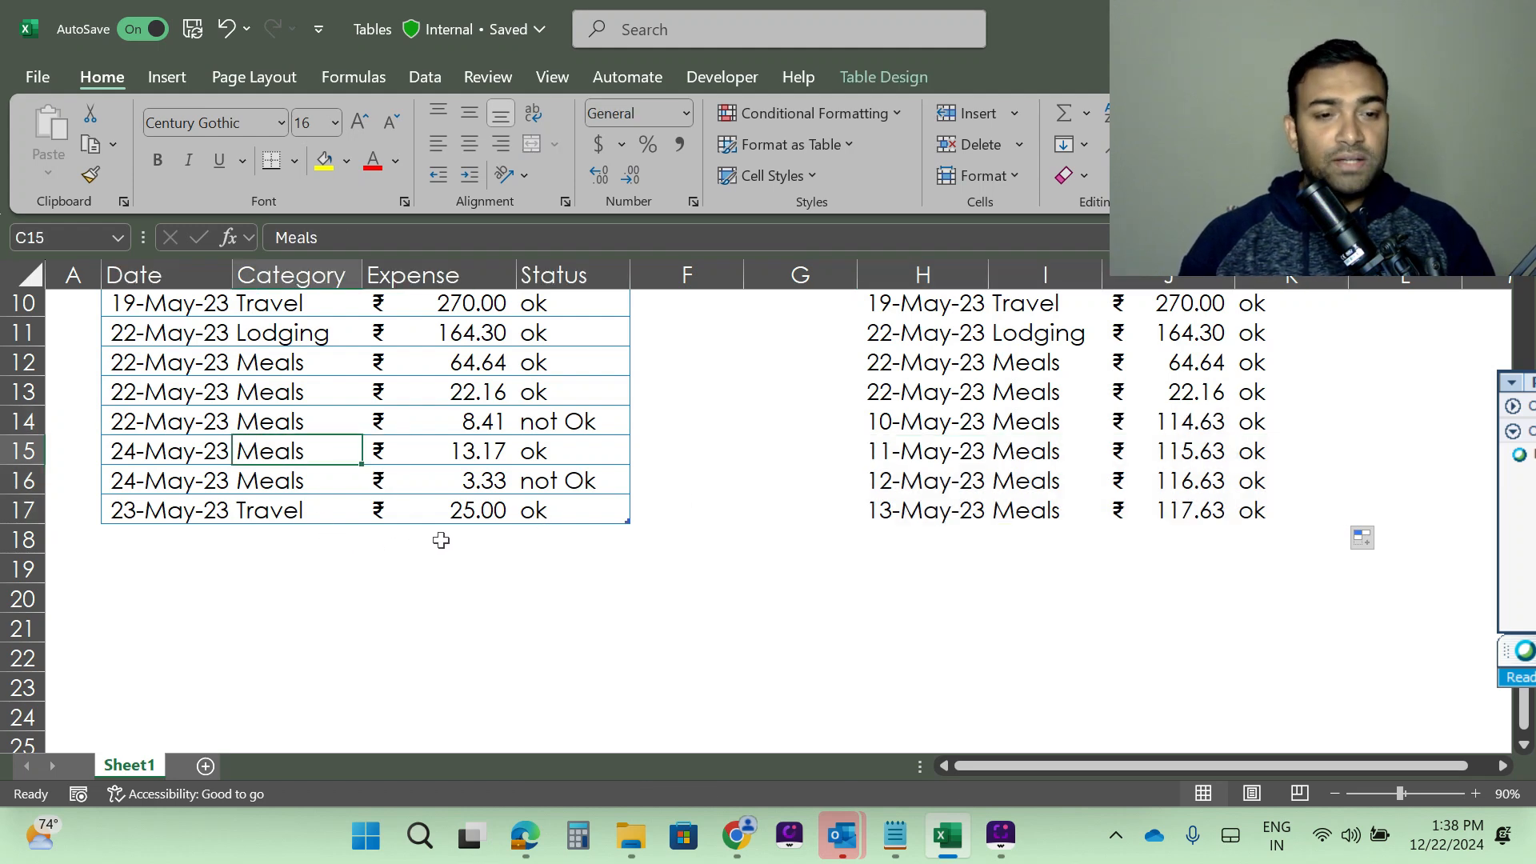
{"action": "scroll", "coordinate": [441, 541], "scroll_direction": "up", "scroll_amount": 3}
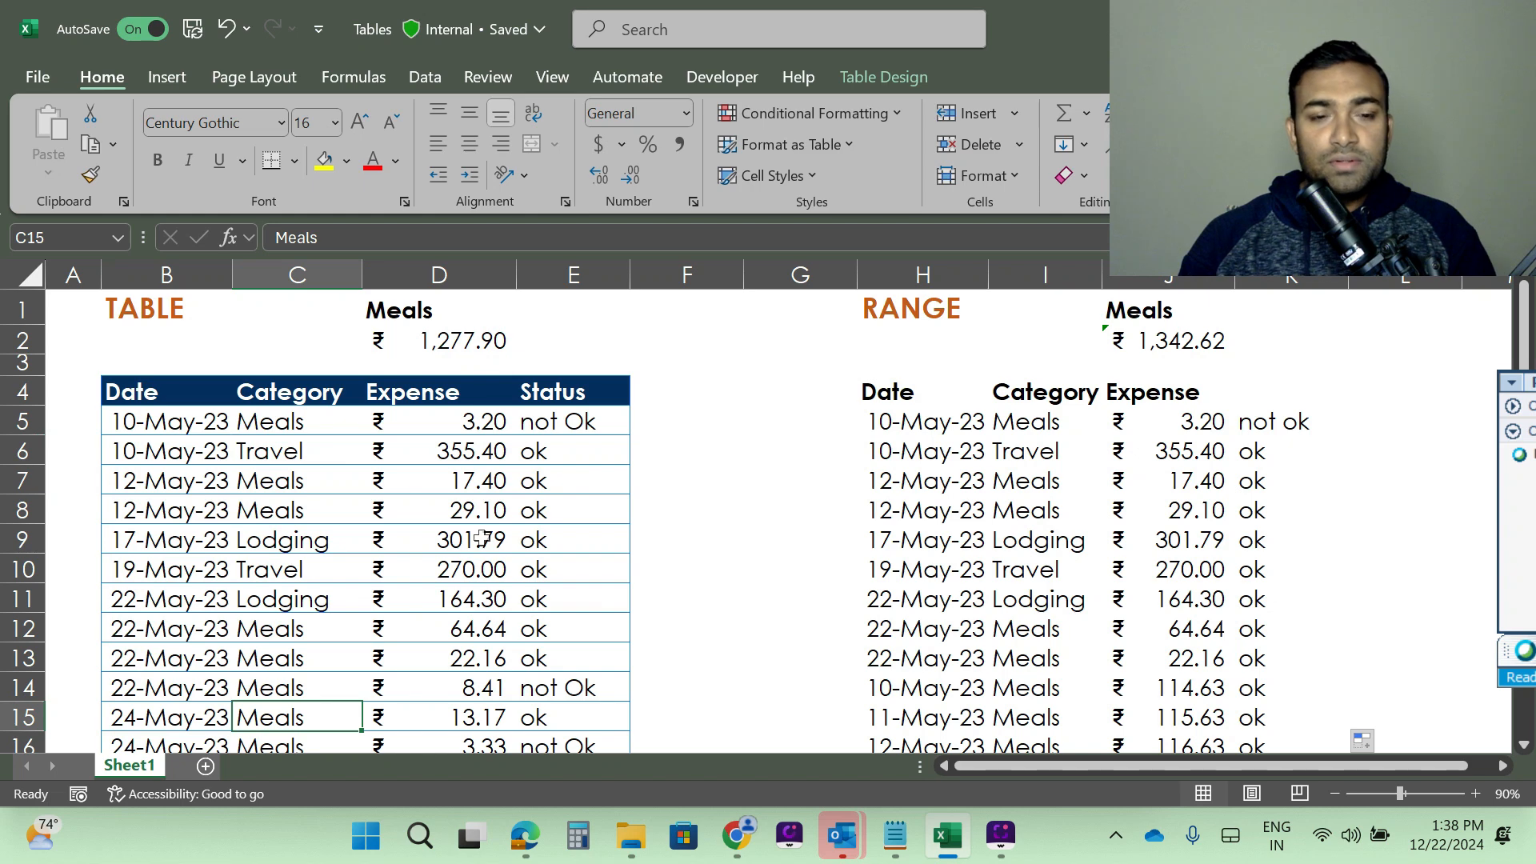
{"action": "scroll", "coordinate": [482, 539], "scroll_direction": "down", "scroll_amount": 5}
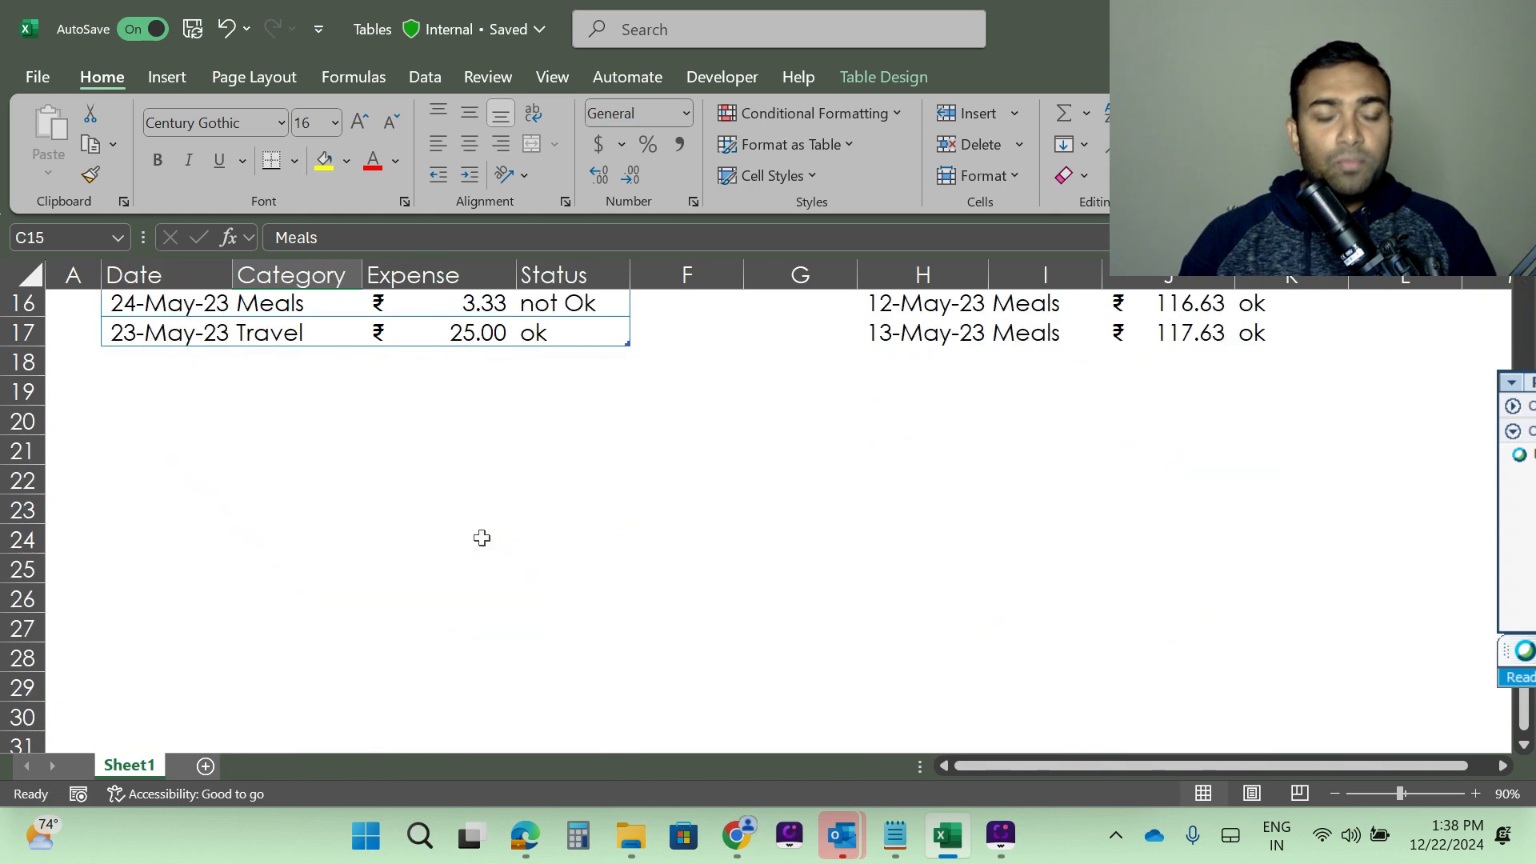
- Add a total row to the Meal_Exp table
{"action": "scroll", "coordinate": [482, 538], "scroll_direction": "up", "scroll_amount": 3}
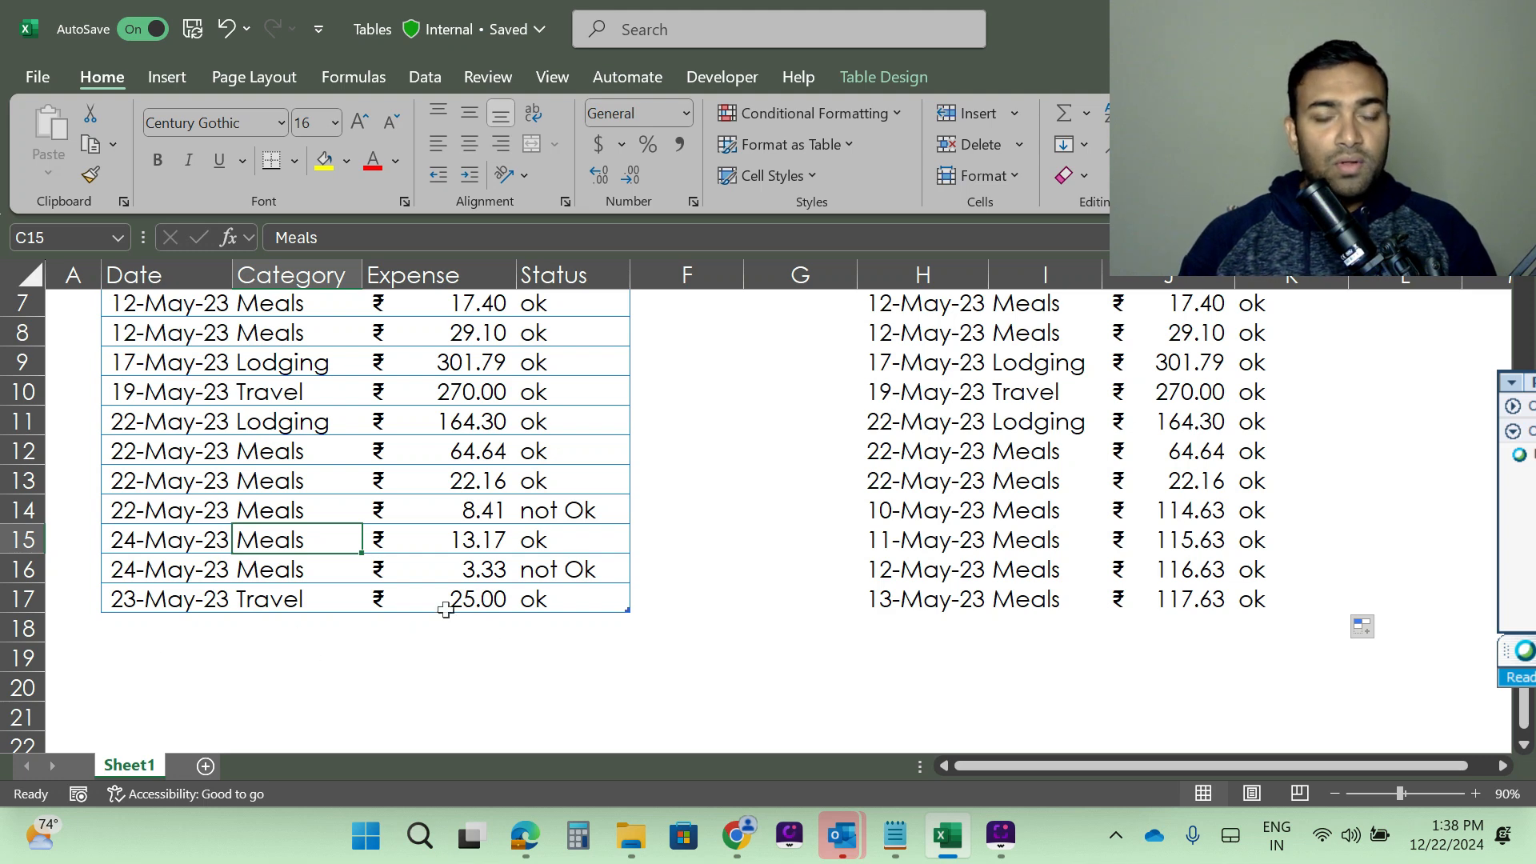
{"action": "left_click", "coordinate": [880, 74]}
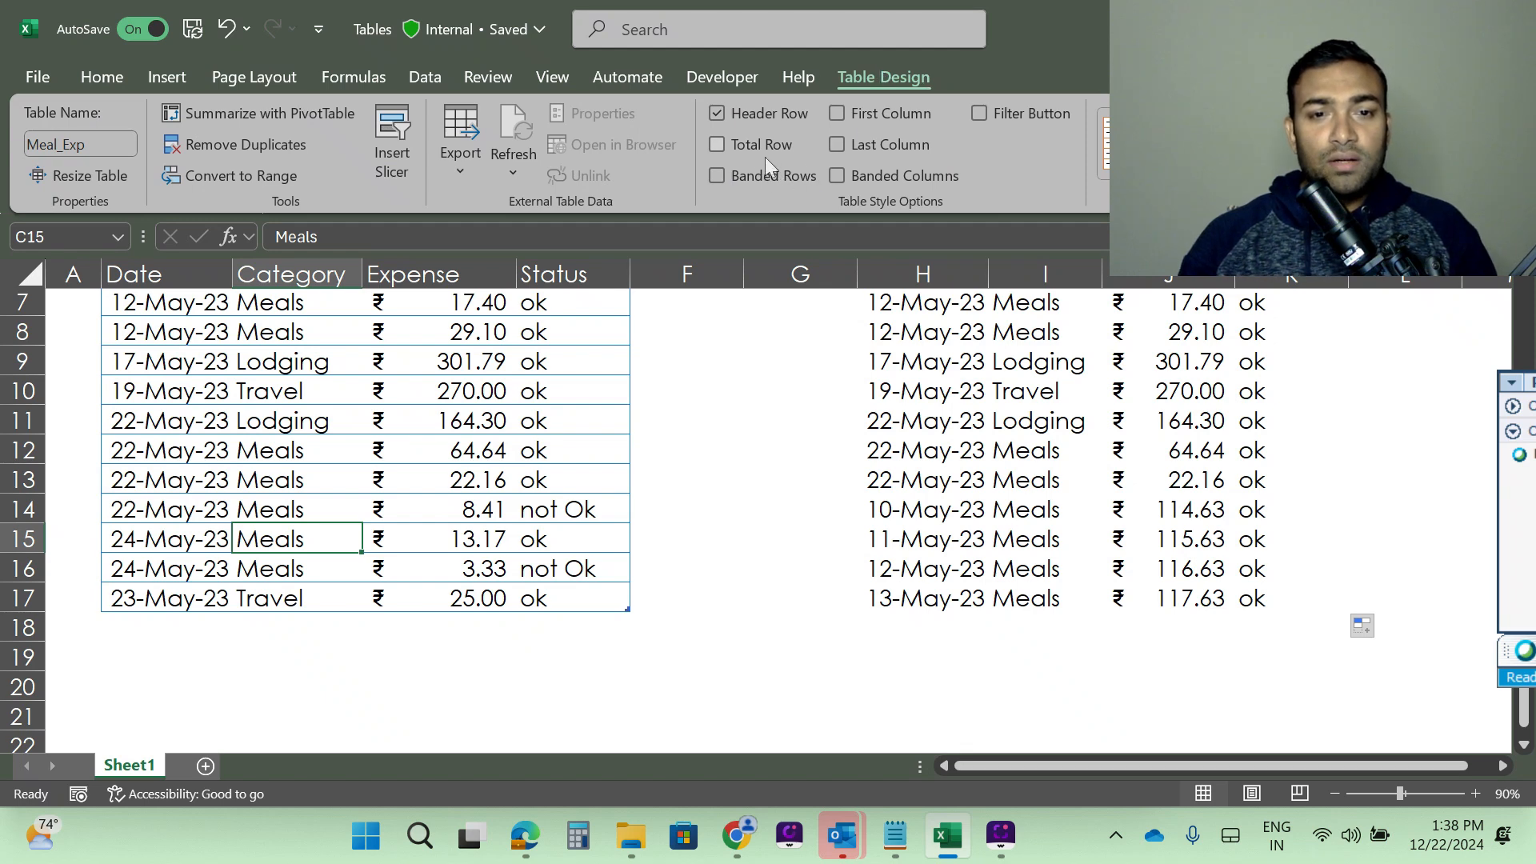
{"action": "left_click", "coordinate": [717, 145]}
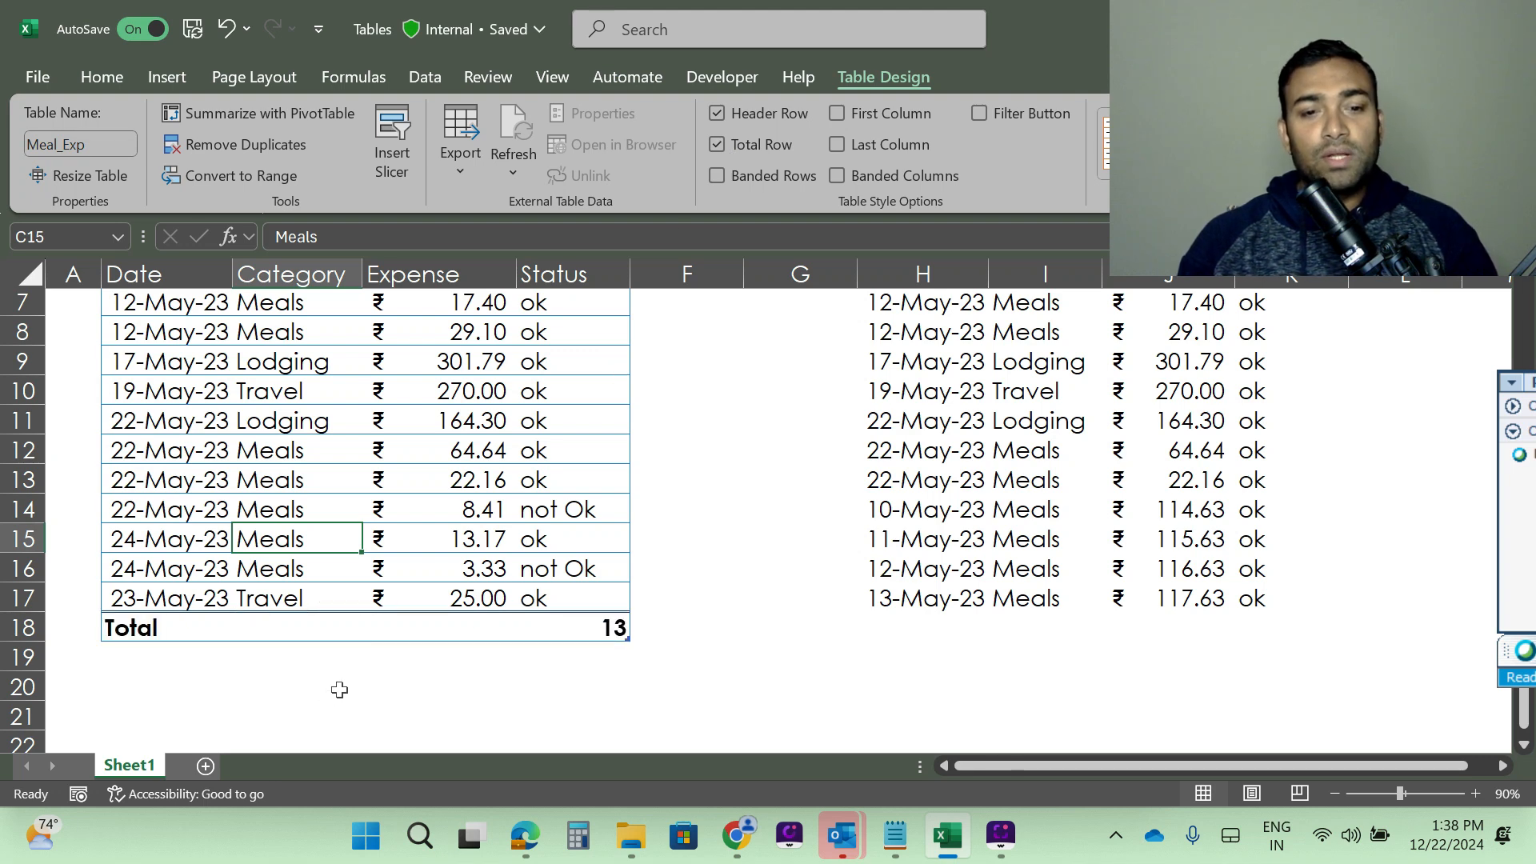
- Set the Expense column's total in D18 to Sum and compare it with the formula result in D2
{"action": "left_click", "coordinate": [485, 633]}
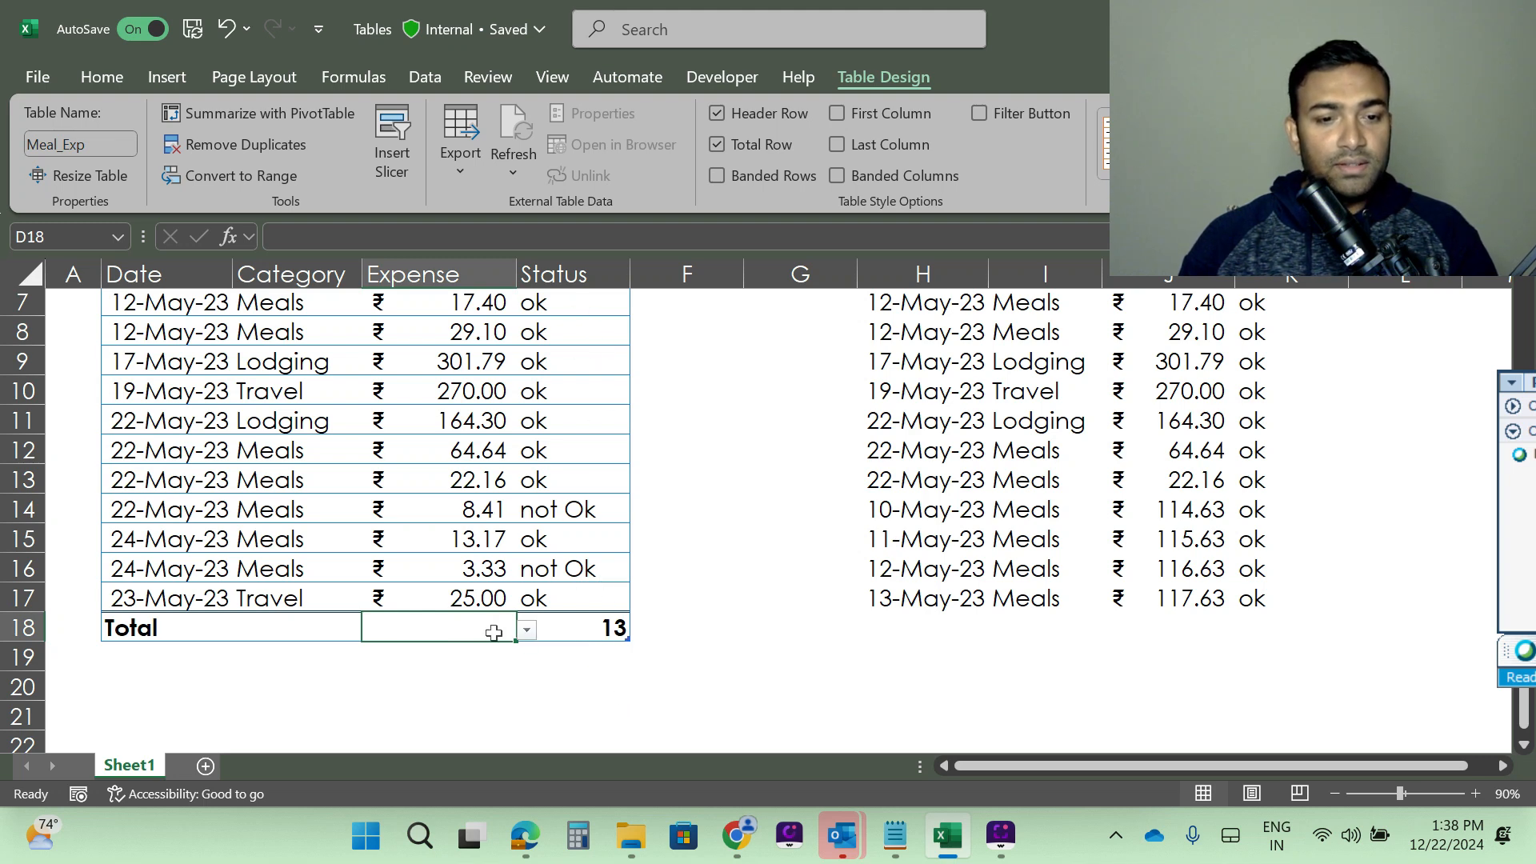
{"action": "left_click", "coordinate": [527, 631]}
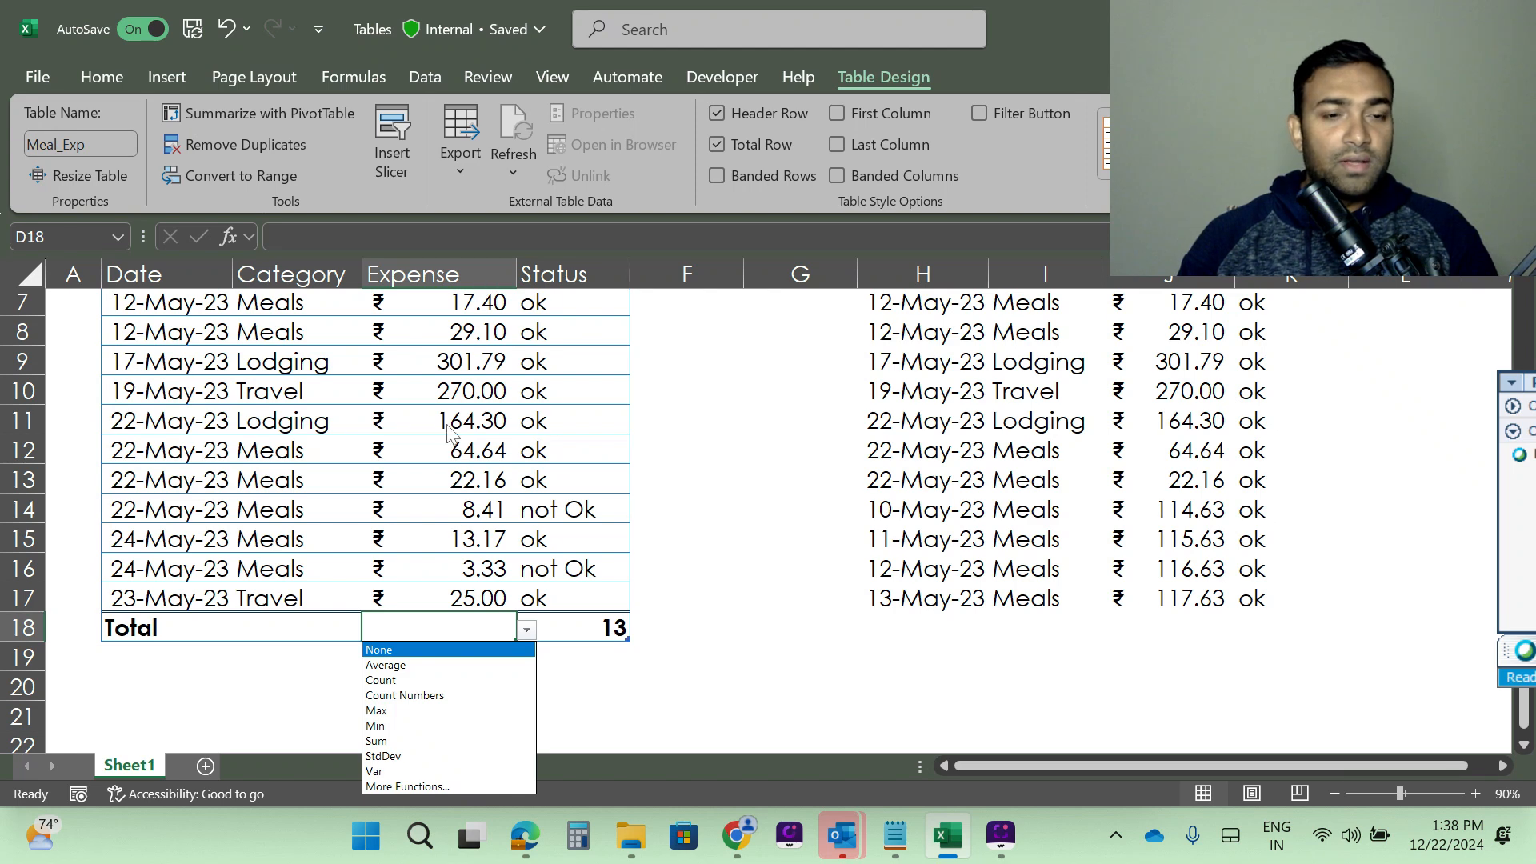
{"action": "scroll", "coordinate": [448, 432], "scroll_direction": "up", "scroll_amount": 2}
{"action": "scroll", "coordinate": [447, 429], "scroll_direction": "down", "scroll_amount": 5}
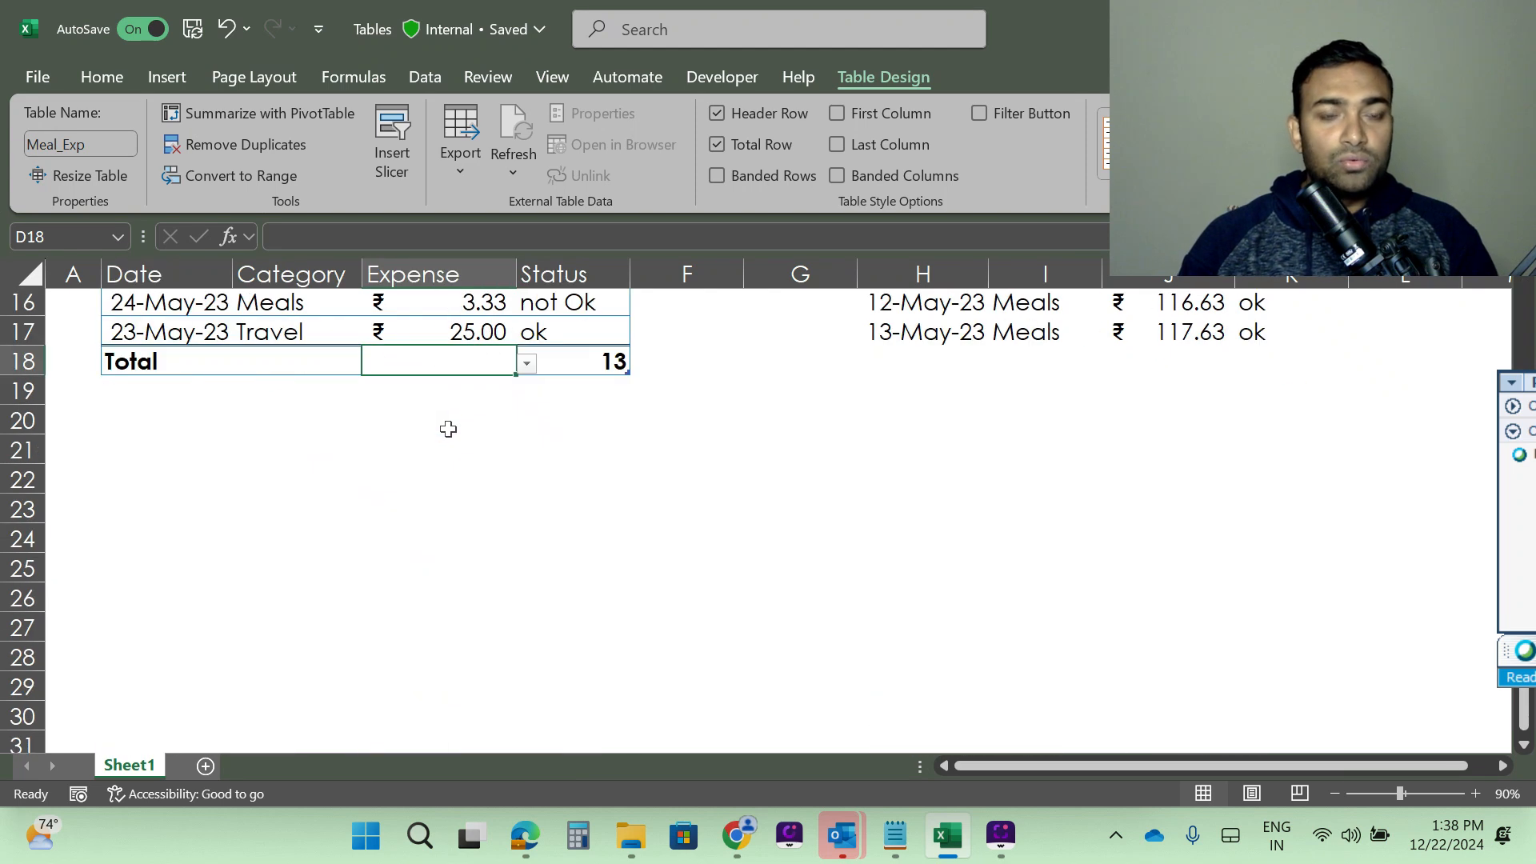
{"action": "left_click", "coordinate": [527, 366]}
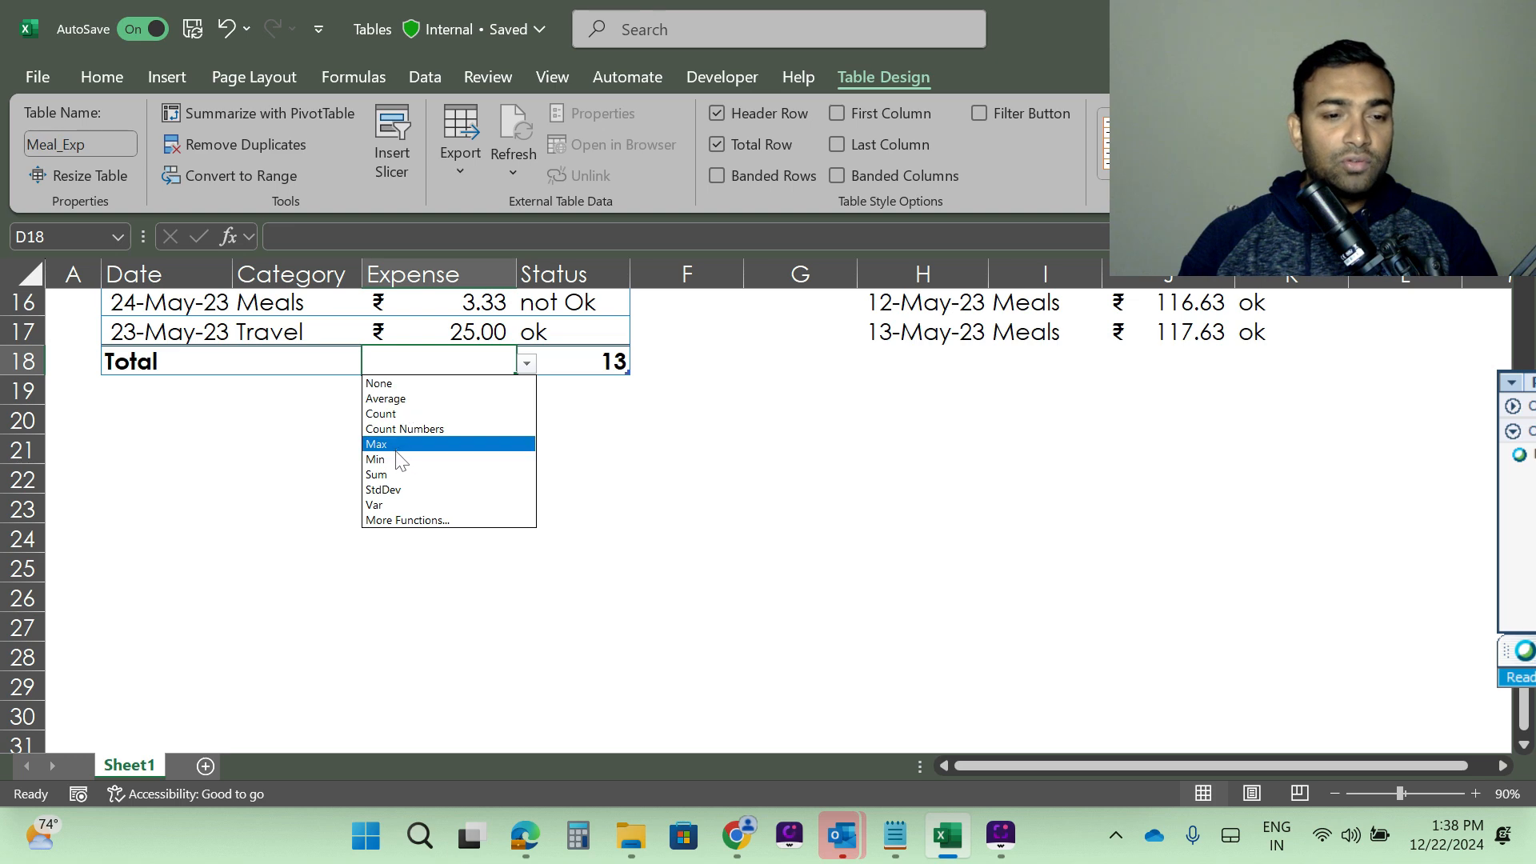
{"action": "left_click", "coordinate": [377, 474]}
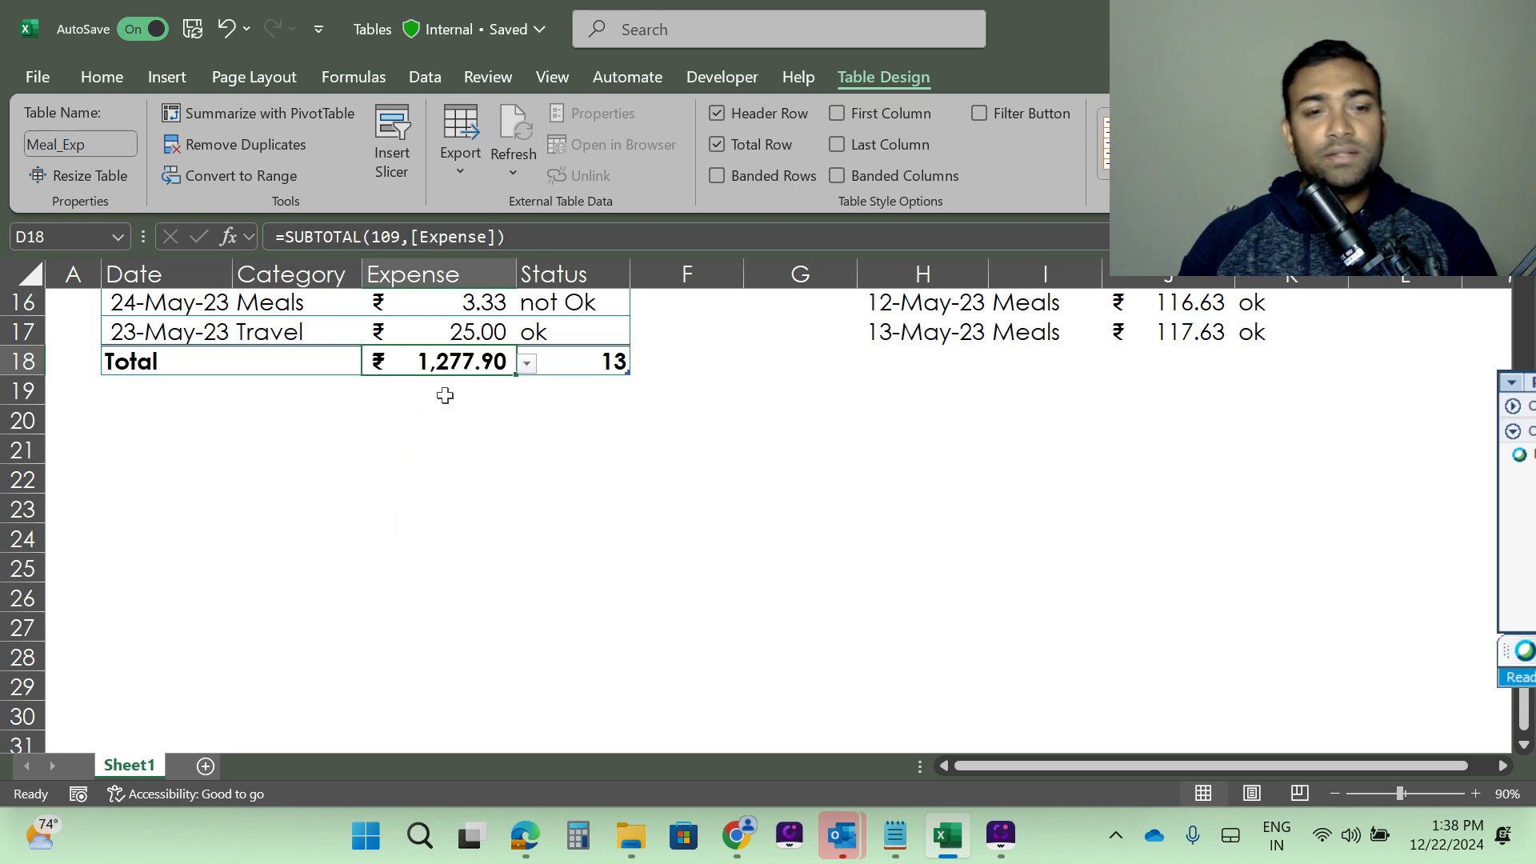
{"action": "scroll", "coordinate": [479, 441], "scroll_direction": "up", "scroll_amount": 5}
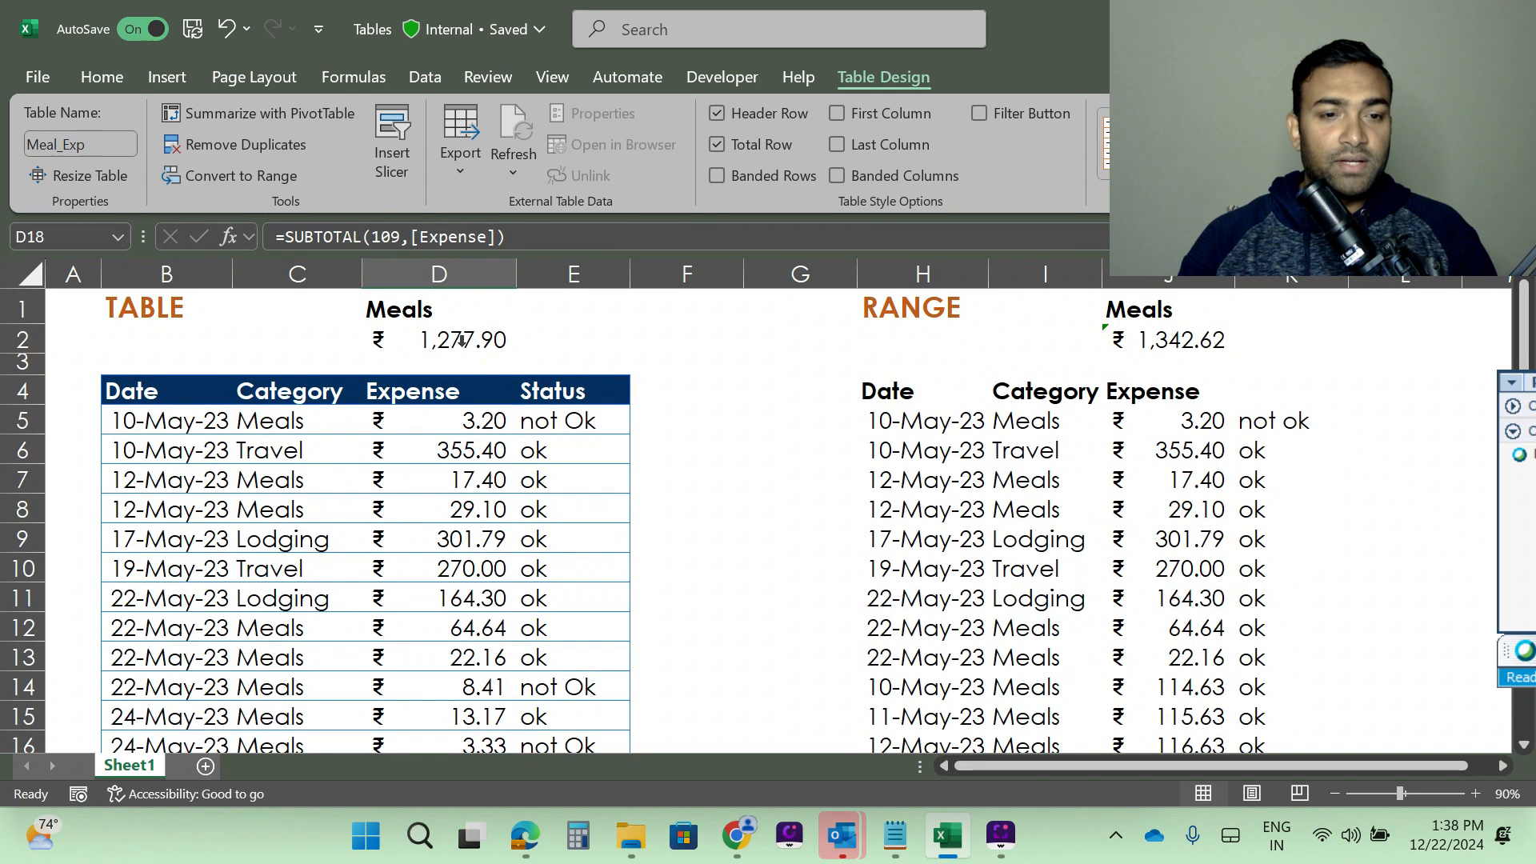
- Set the Category column's total in C18 to Count
{"action": "scroll", "coordinate": [468, 415], "scroll_direction": "down", "scroll_amount": 4}
{"action": "left_click", "coordinate": [304, 449]}
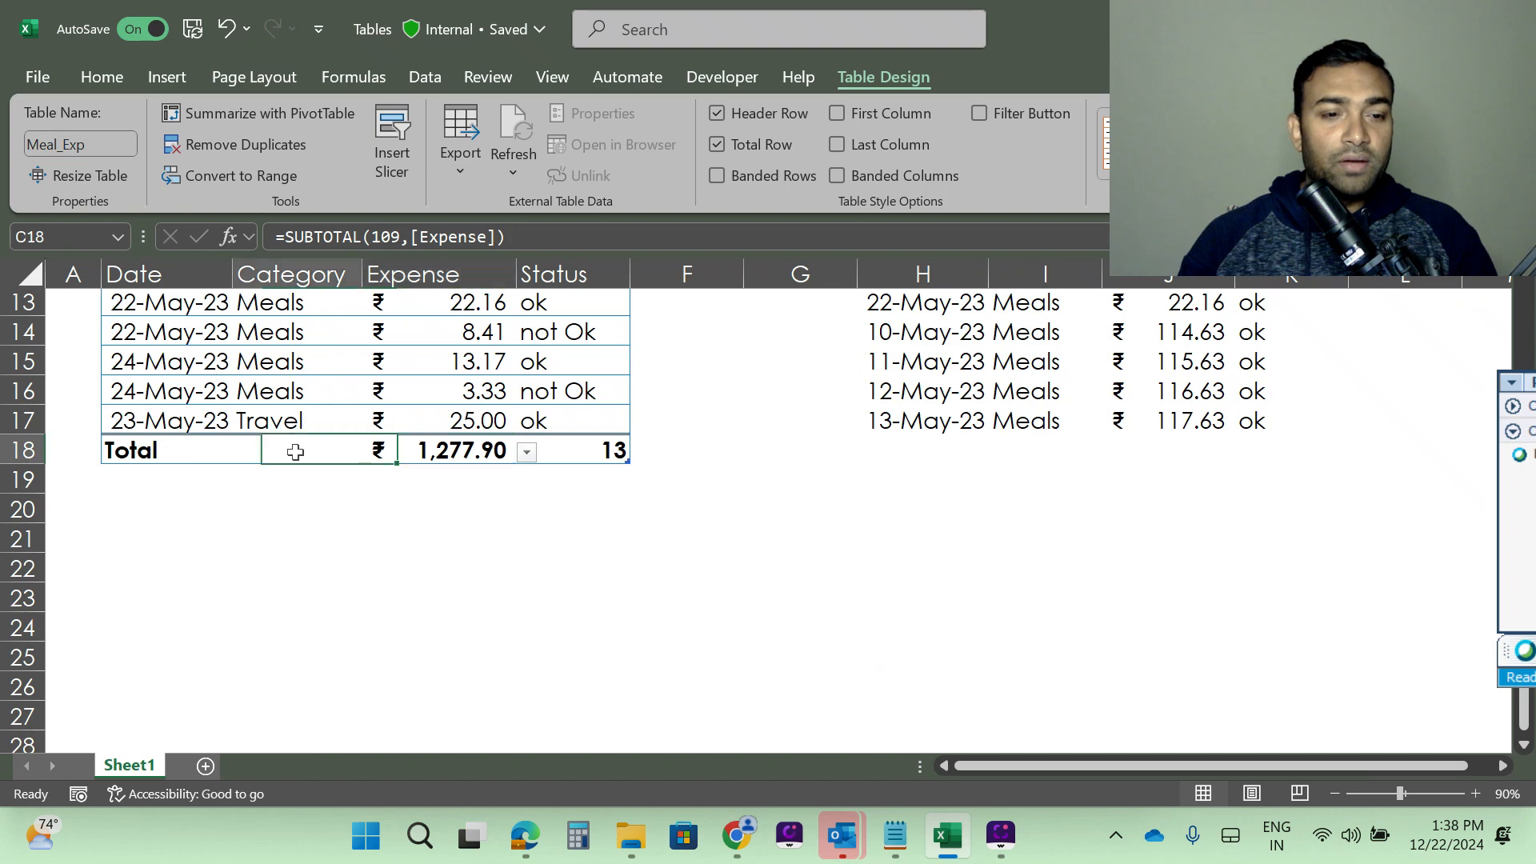
{"action": "left_click", "coordinate": [372, 454]}
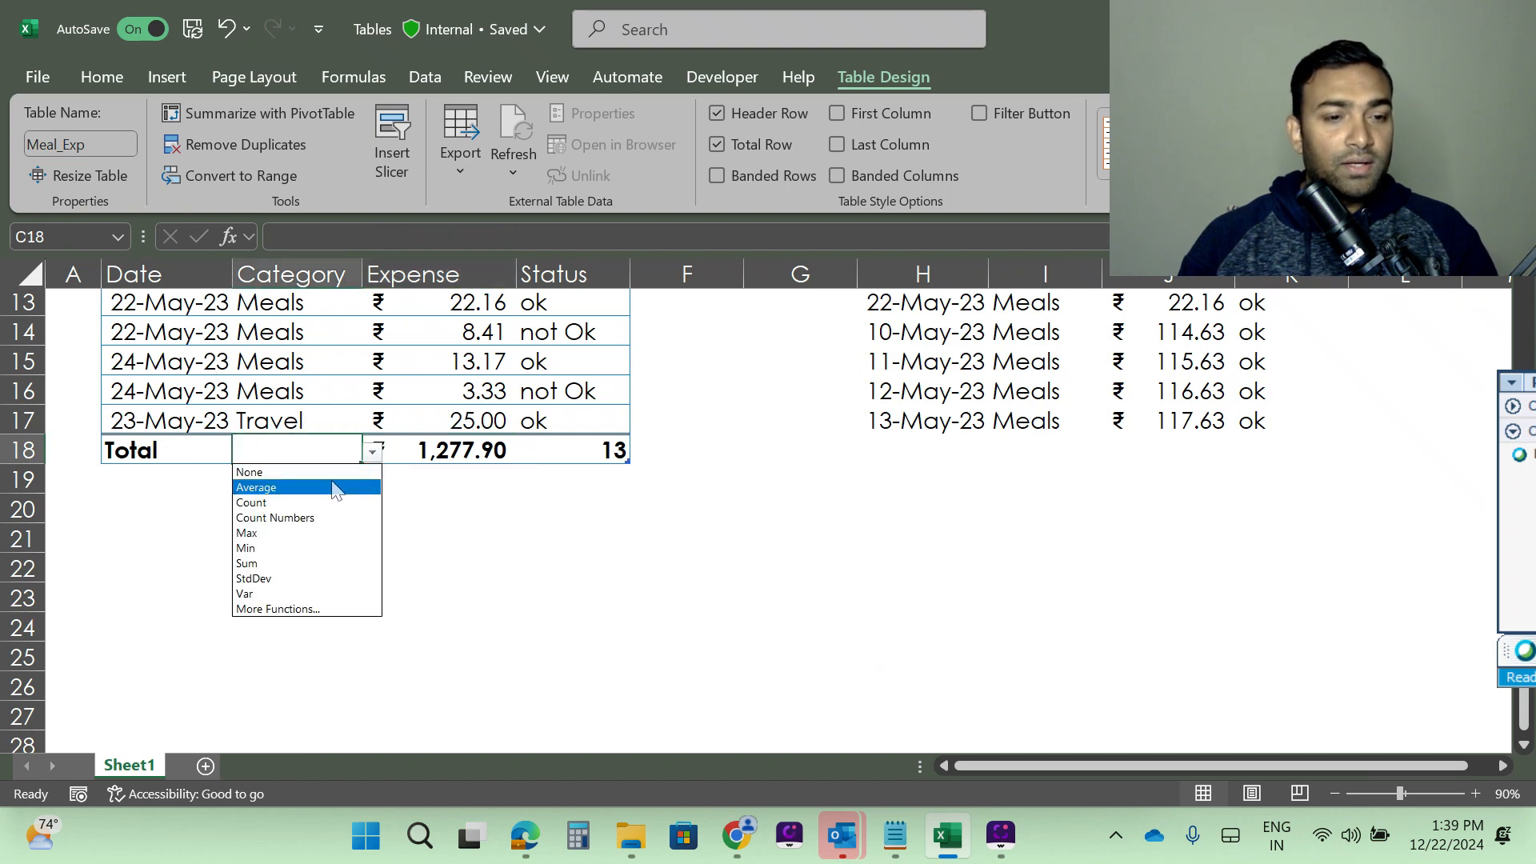
{"action": "left_click", "coordinate": [275, 504]}
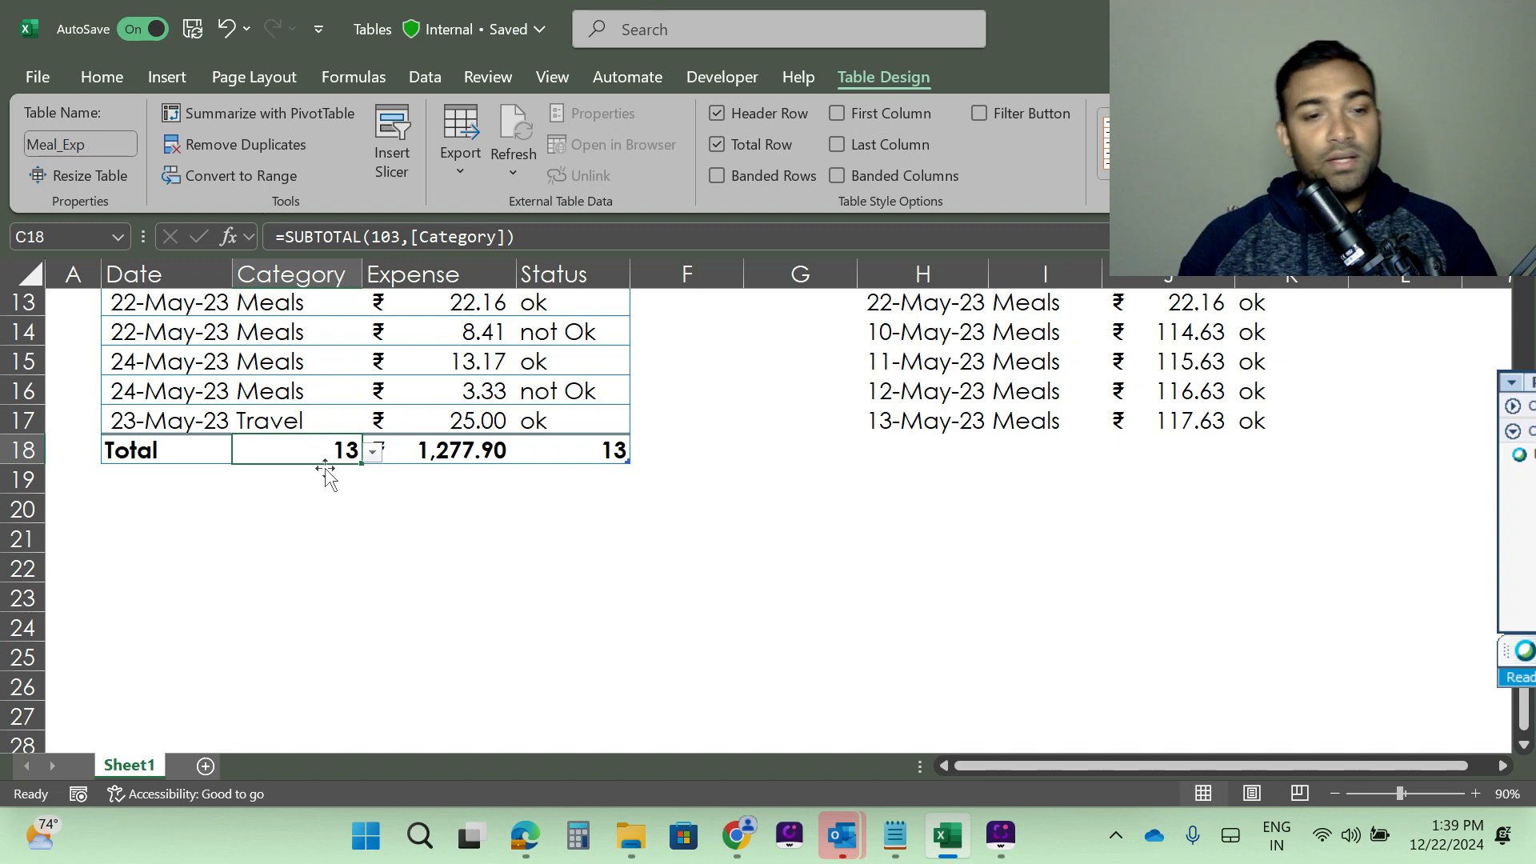
- Examine the aggregate choices for the Status total in E18, including the further functions in the Insert Function dialog
{"action": "left_click", "coordinate": [596, 456]}
{"action": "left_click", "coordinate": [640, 453]}
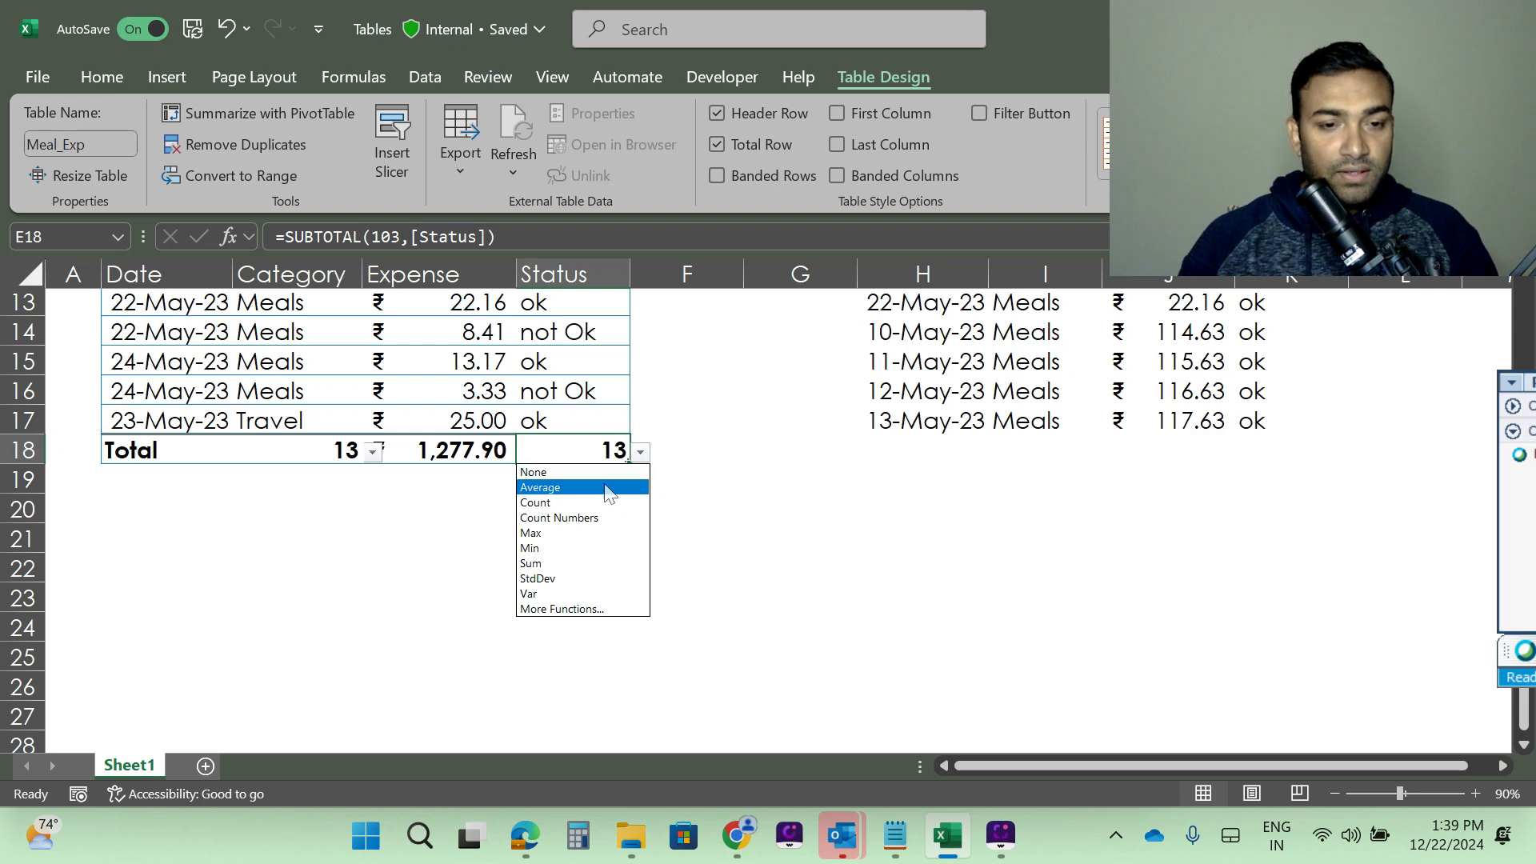
{"action": "left_click", "coordinate": [594, 609]}
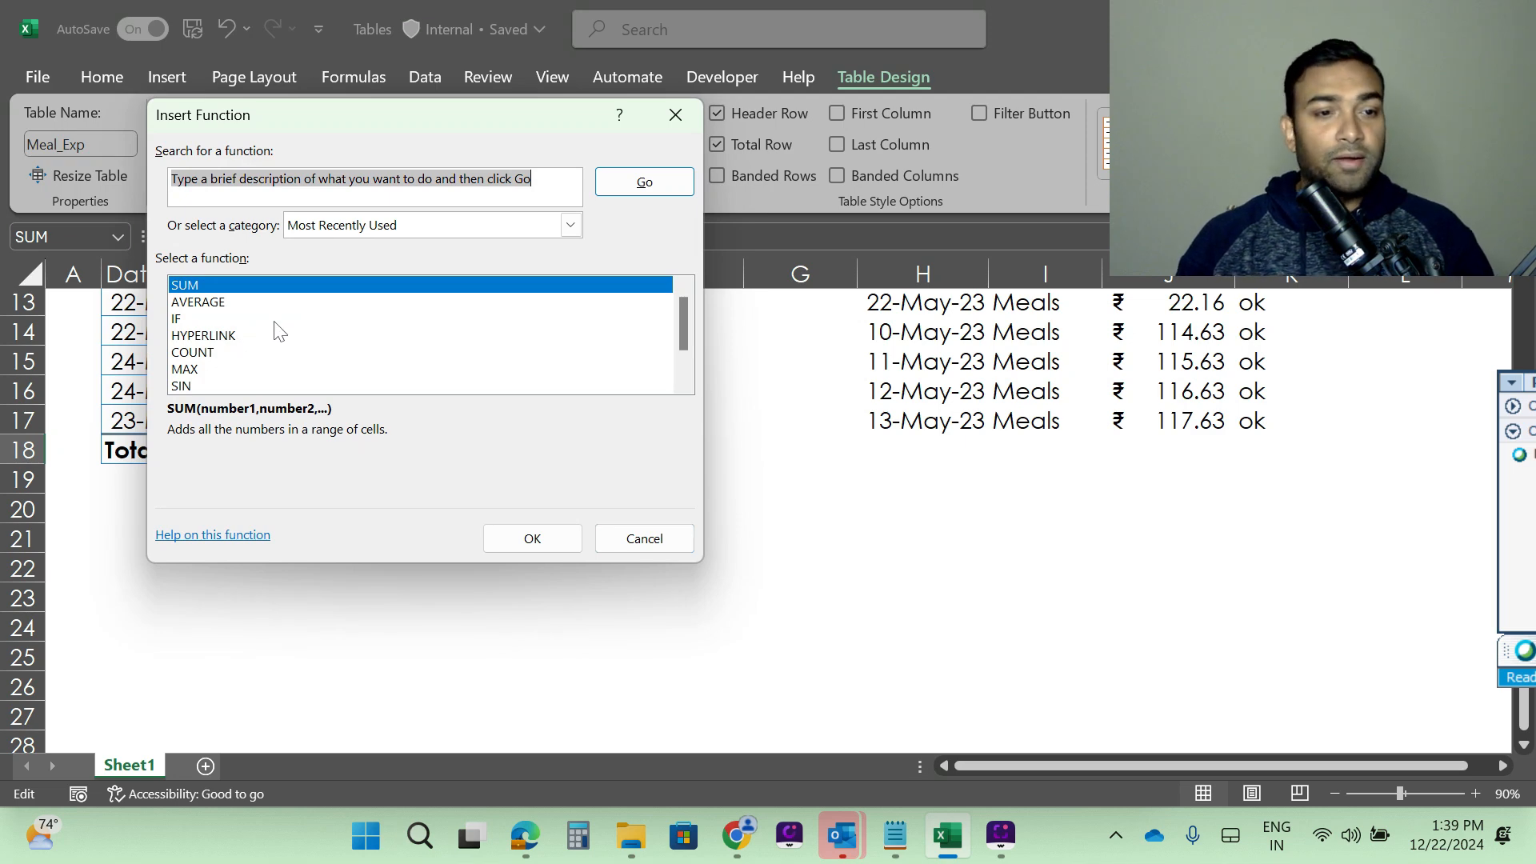
{"action": "scroll", "coordinate": [276, 328], "scroll_direction": "down", "scroll_amount": 1}
{"action": "scroll", "coordinate": [275, 332], "scroll_direction": "up", "scroll_amount": 1}
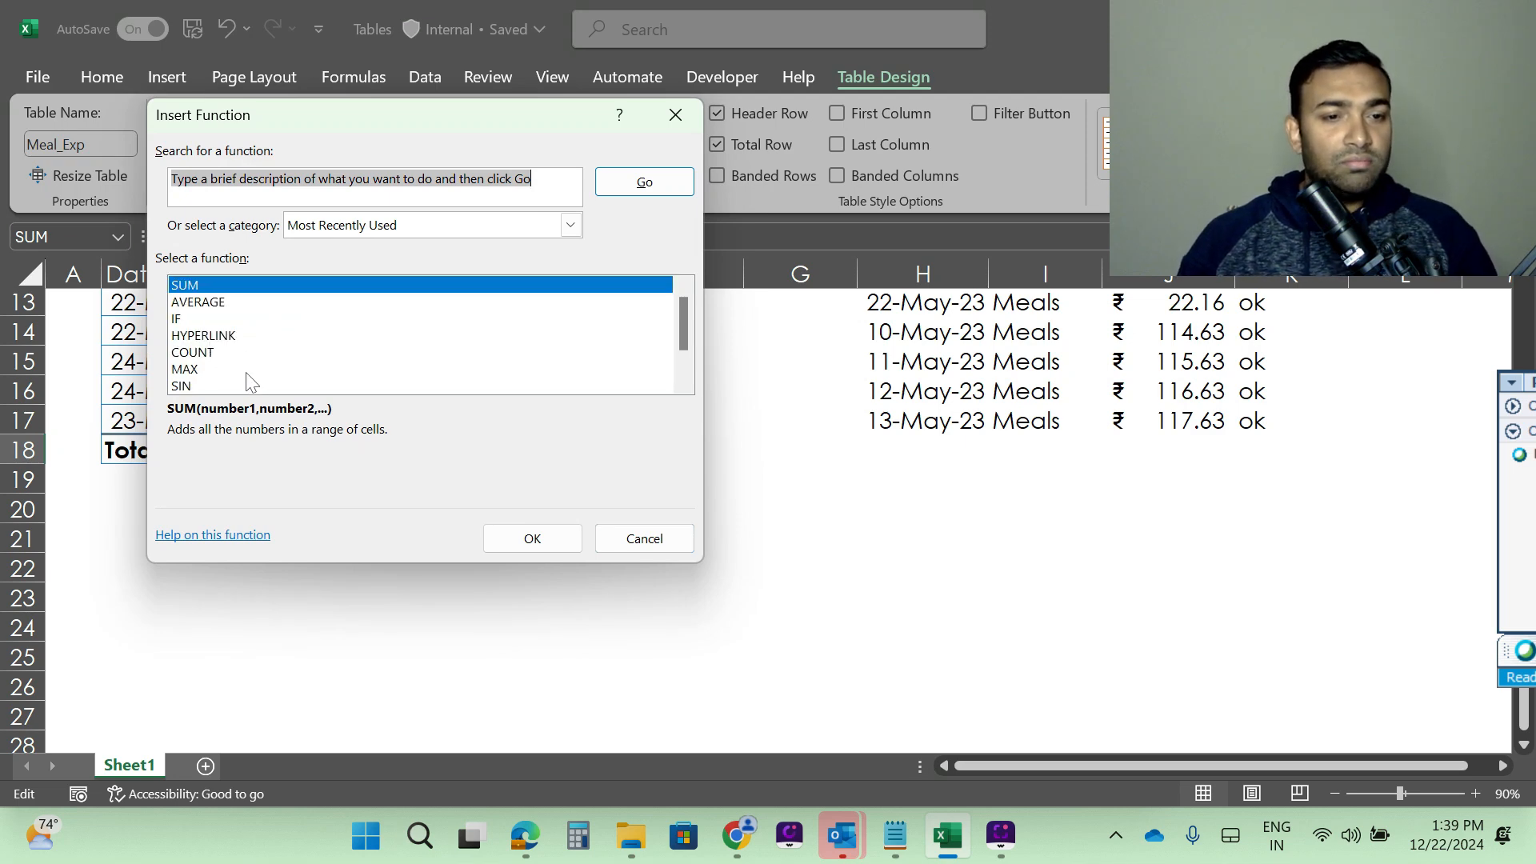
{"action": "left_click", "coordinate": [644, 541]}
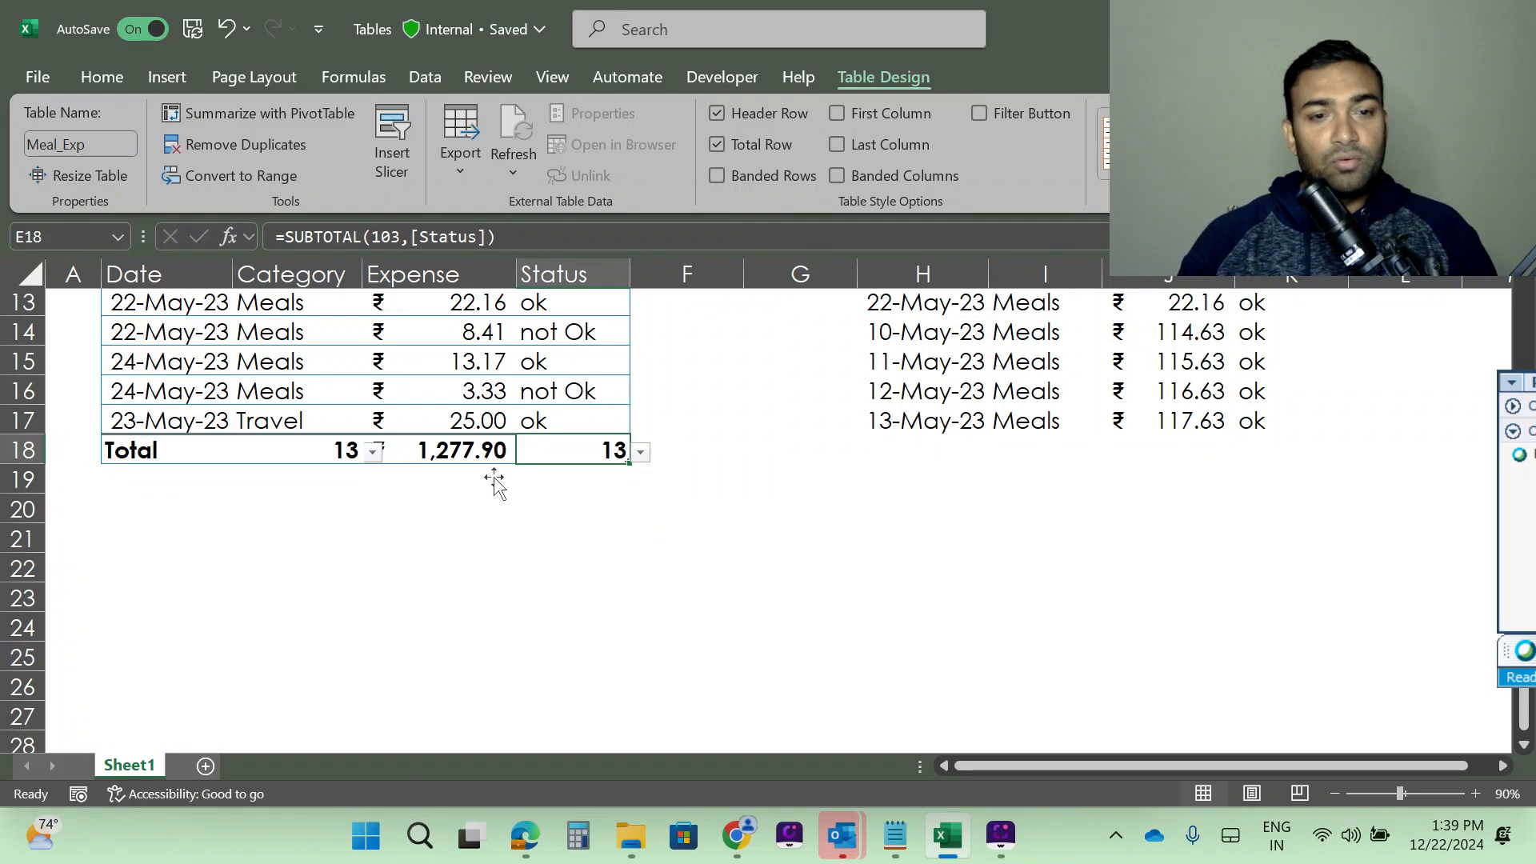
- Compare the table's total row with the empty cells H18 to J18 beneath the plain range
{"action": "scroll", "coordinate": [497, 484], "scroll_direction": "up", "scroll_amount": 4}
{"action": "scroll", "coordinate": [498, 488], "scroll_direction": "down", "scroll_amount": 4}
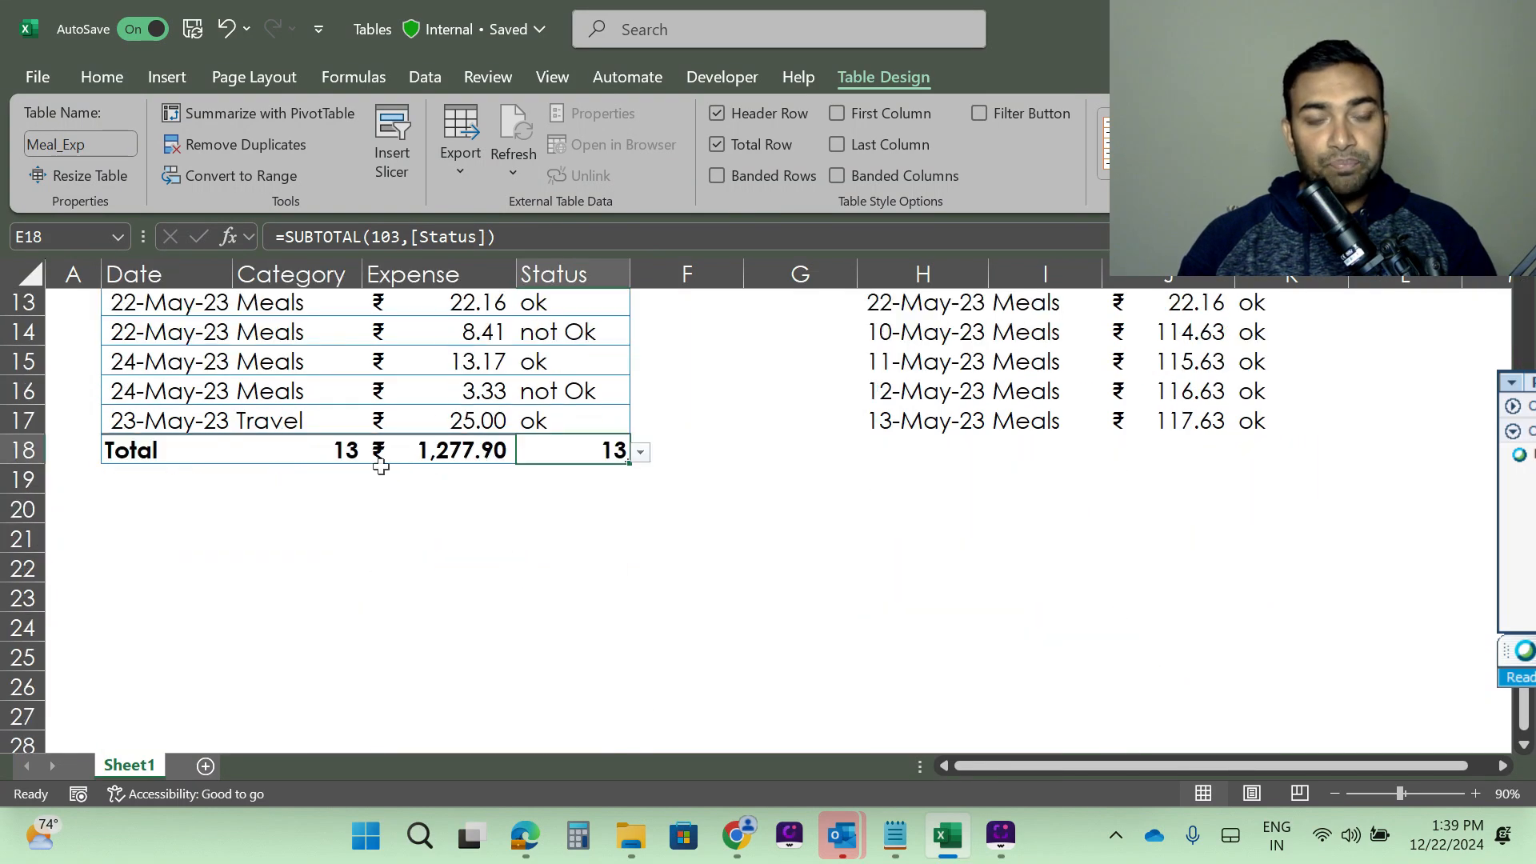
{"action": "scroll", "coordinate": [439, 480], "scroll_direction": "up", "scroll_amount": 4}
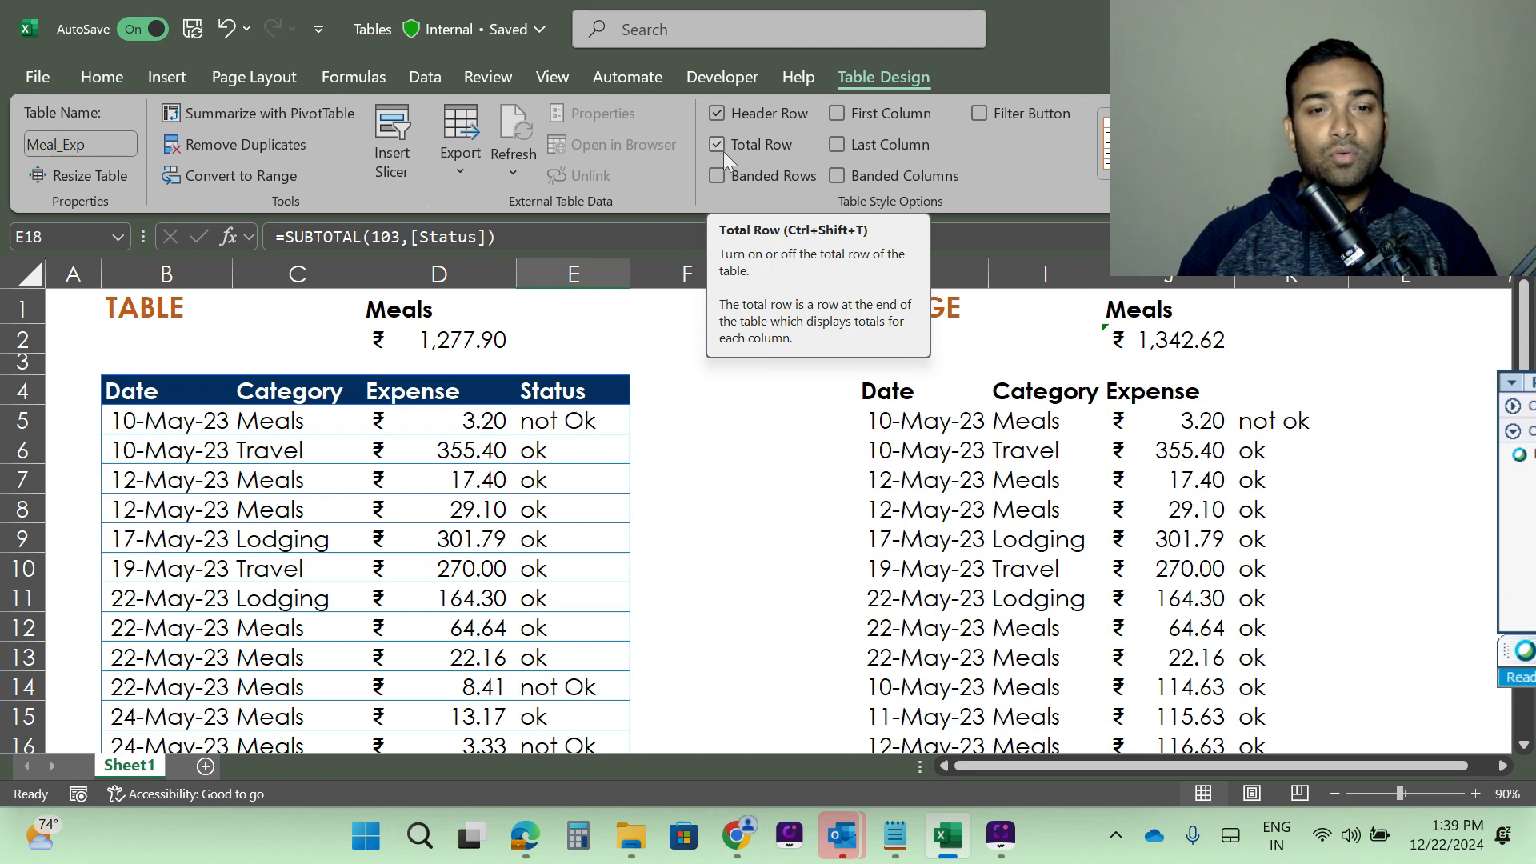
{"action": "scroll", "coordinate": [658, 302], "scroll_direction": "down", "scroll_amount": 4}
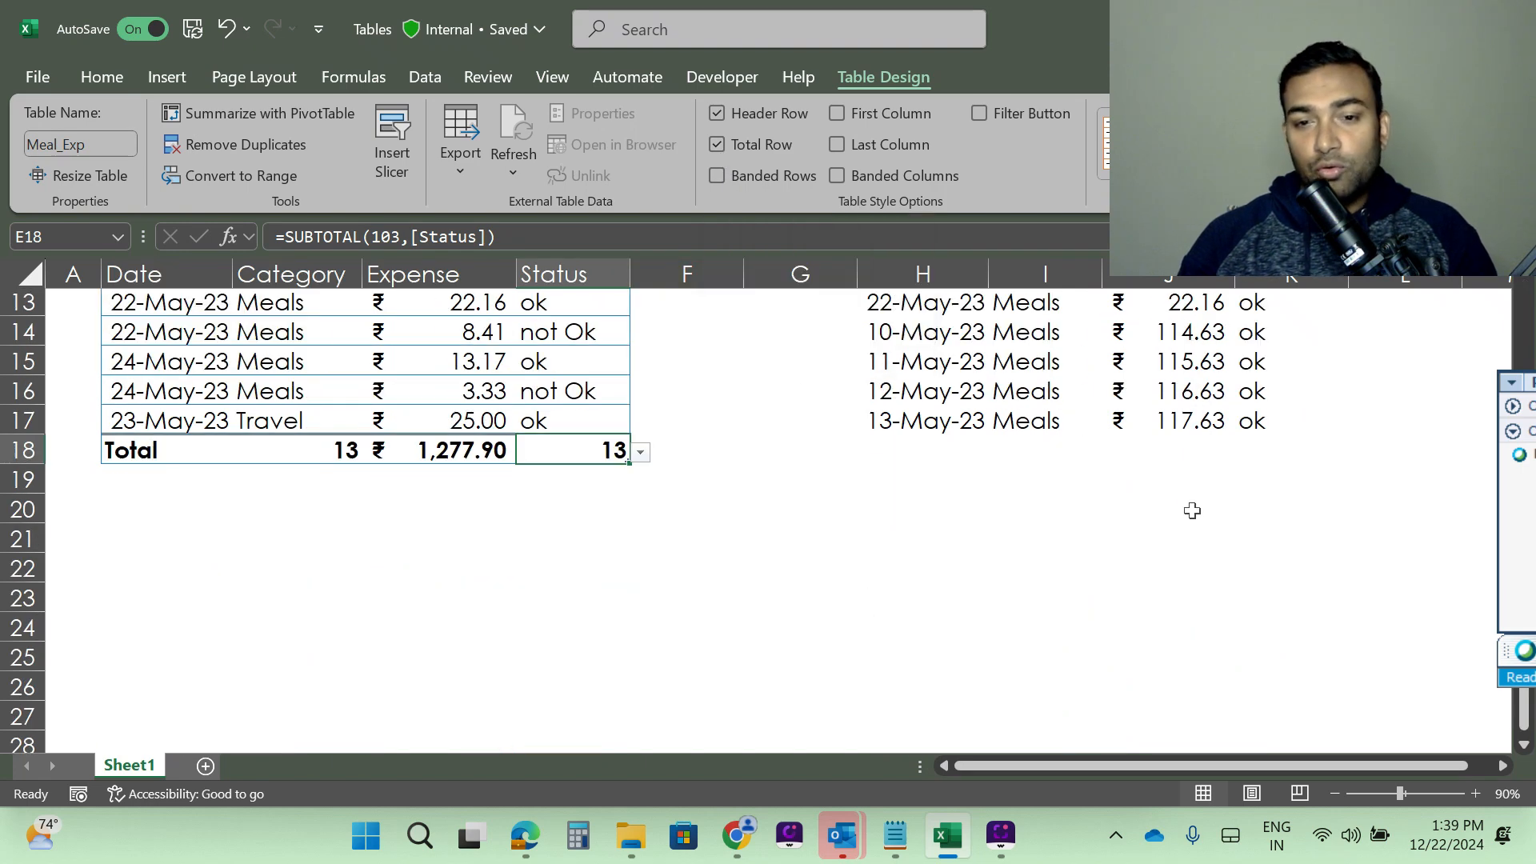
{"action": "scroll", "coordinate": [1190, 510], "scroll_direction": "up", "scroll_amount": 2}
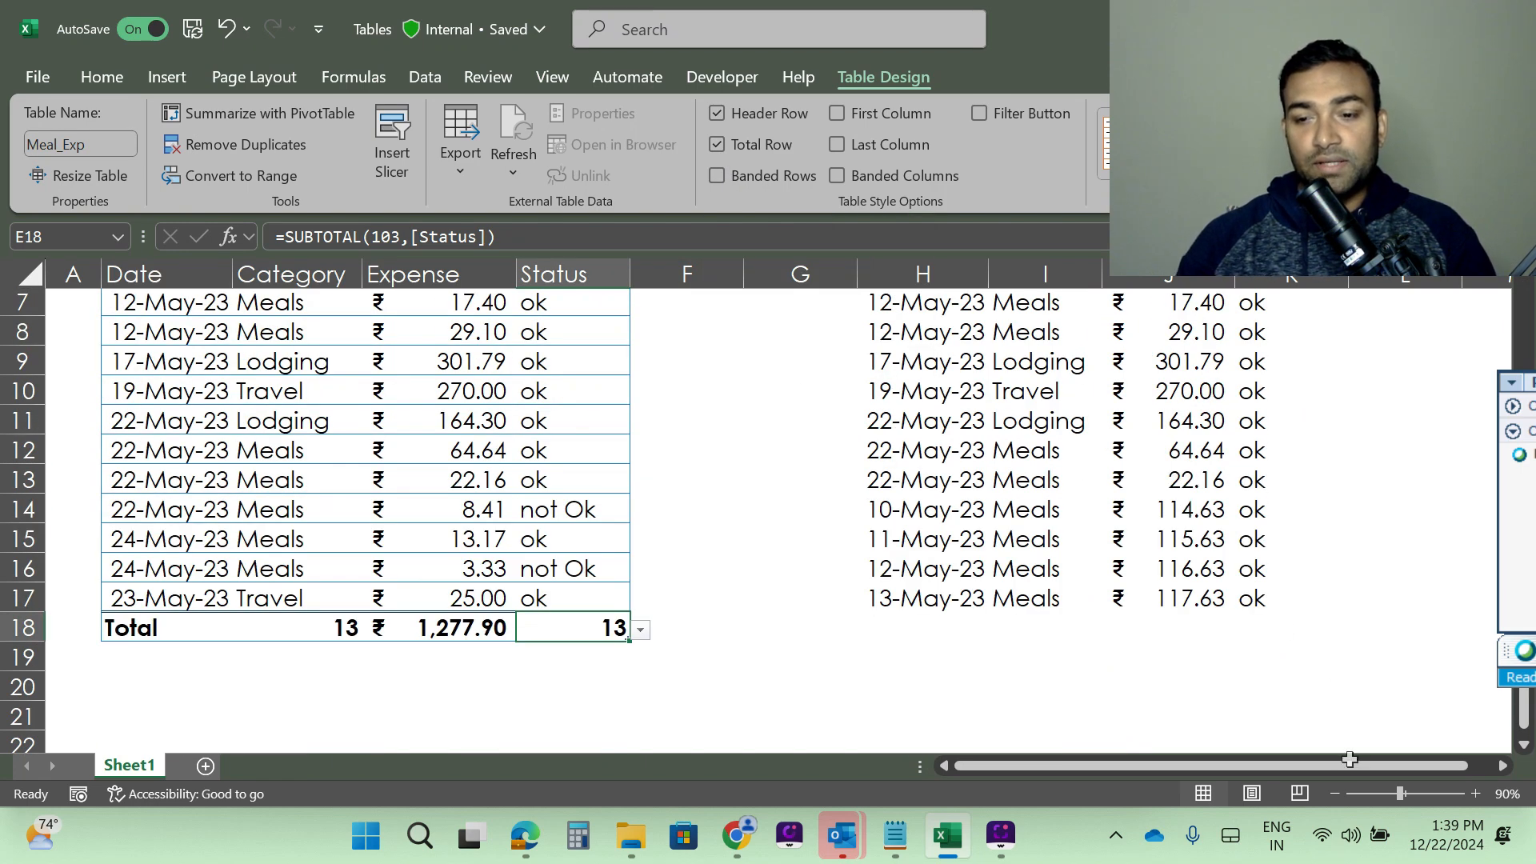
{"action": "left_click", "coordinate": [893, 628]}
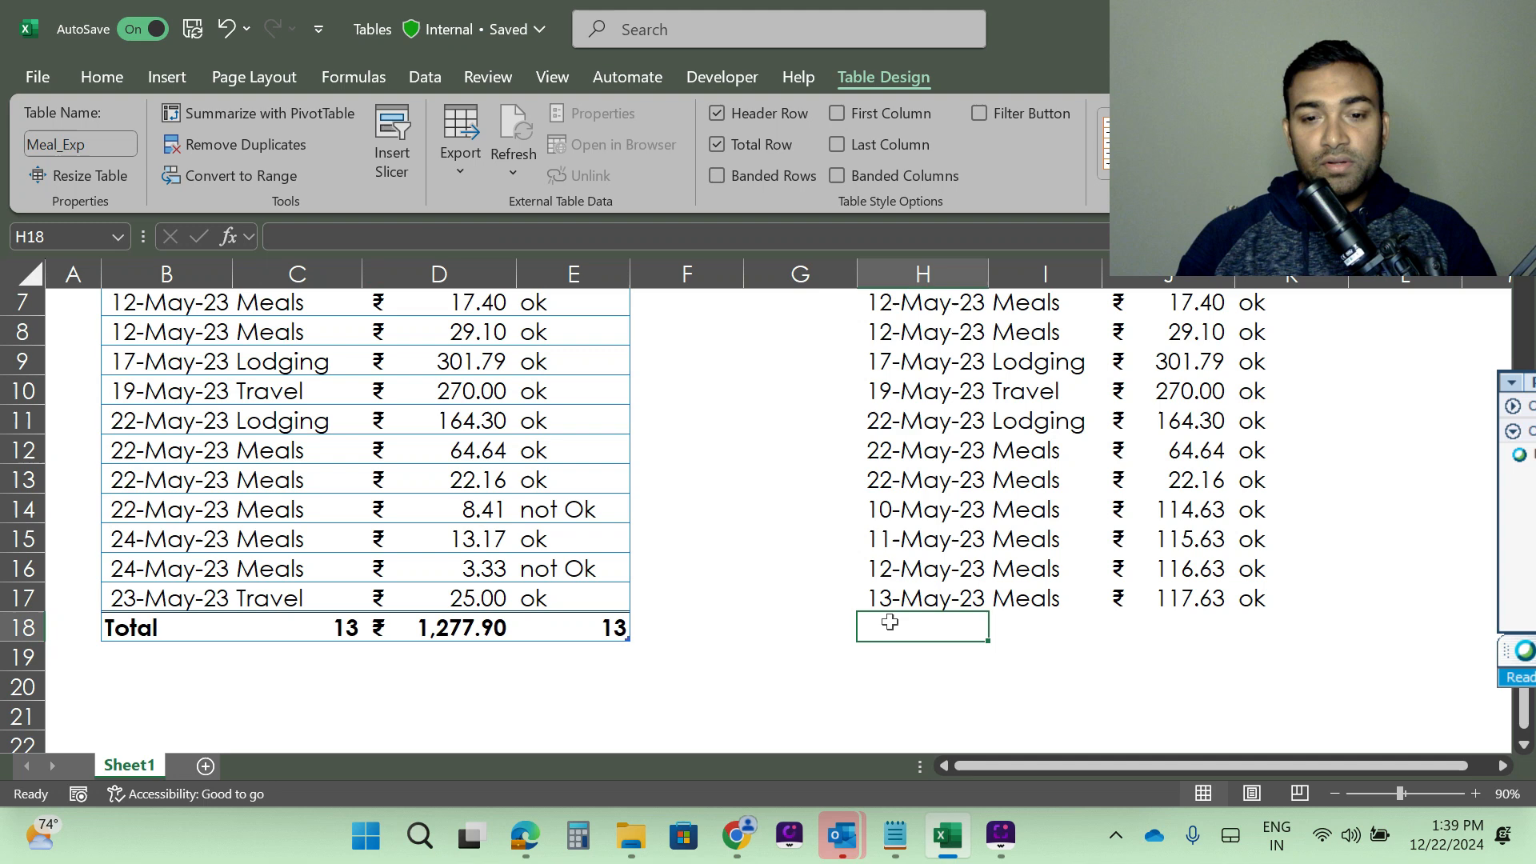
{"action": "left_click", "coordinate": [1045, 632]}
{"action": "left_click", "coordinate": [1192, 627]}
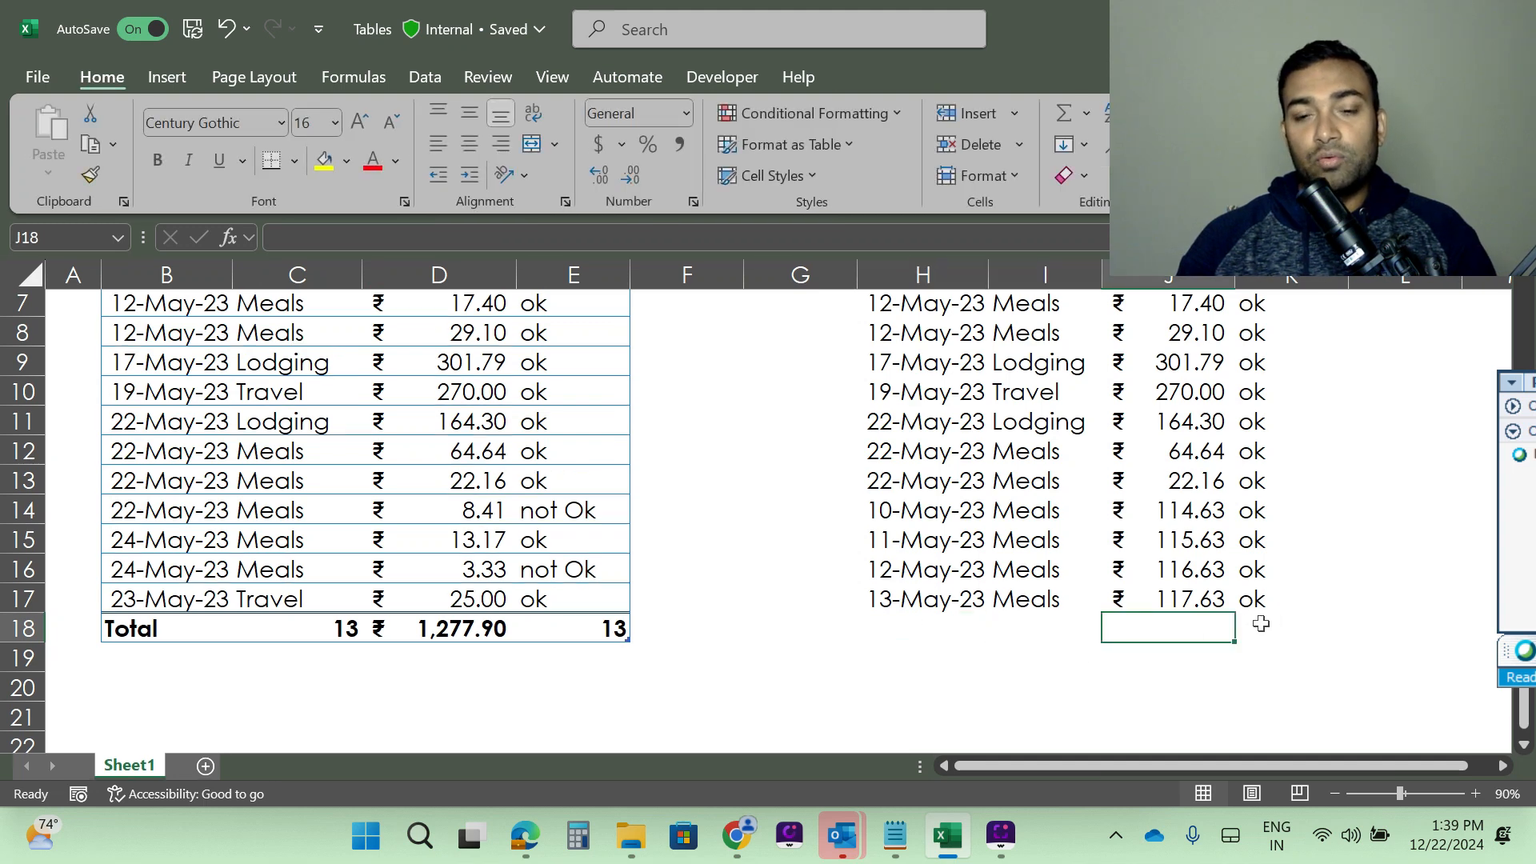
{"action": "left_click", "coordinate": [978, 631]}
{"action": "left_click", "coordinate": [1085, 632]}
{"action": "scroll", "coordinate": [1137, 601], "scroll_direction": "up", "scroll_amount": 2}
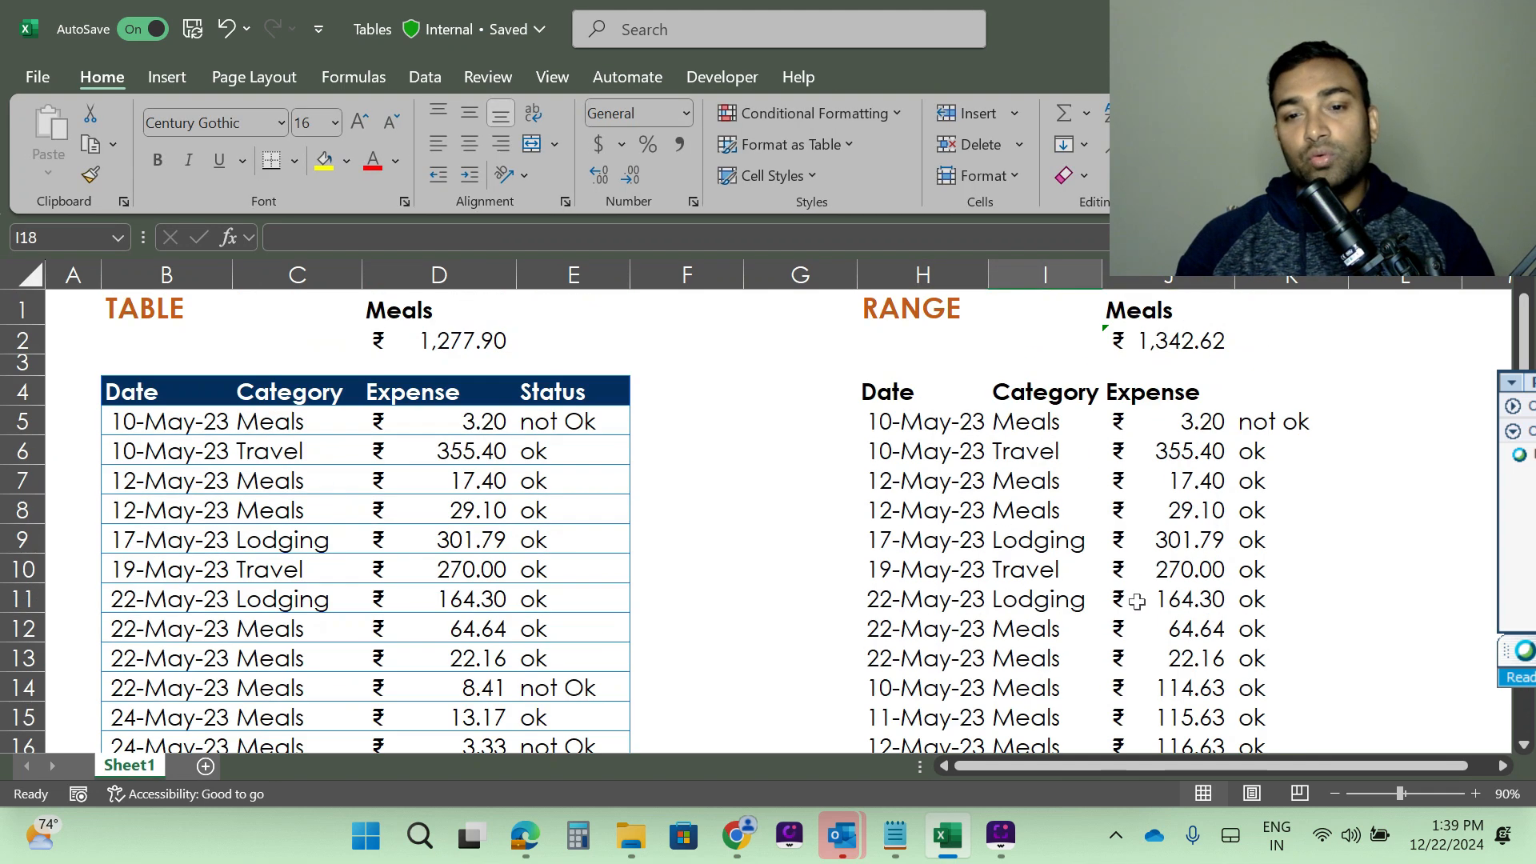
- Select the plain range's expenses J5:J17 to check their aggregates, and return to the empty cell J18 beneath
{"action": "left_click_drag", "start_coordinate": [1177, 422], "coordinate": [1183, 701]}
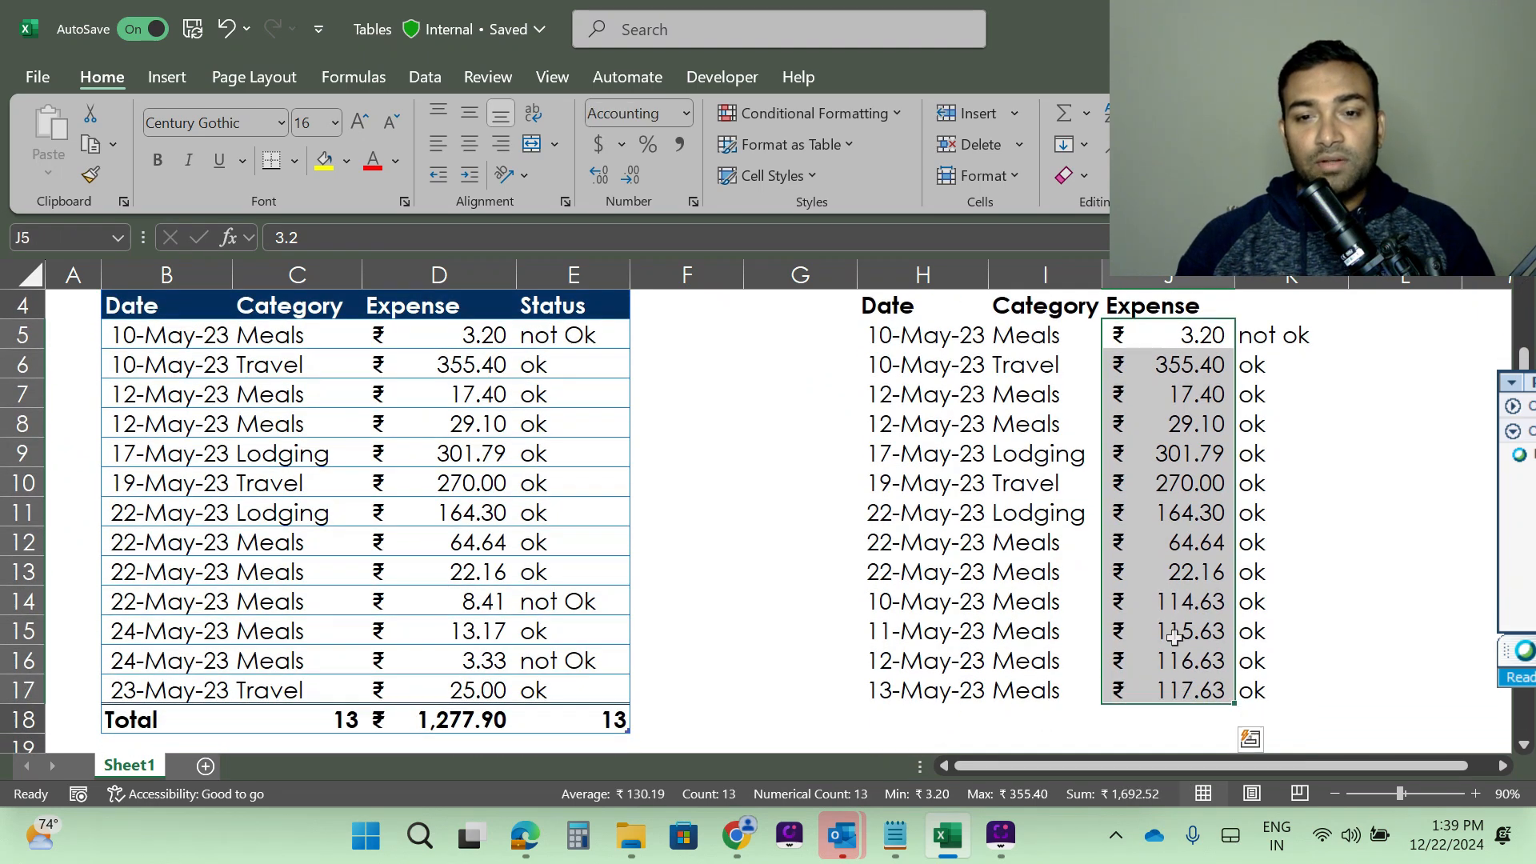
{"action": "scroll", "coordinate": [1174, 637], "scroll_direction": "up", "scroll_amount": 1}
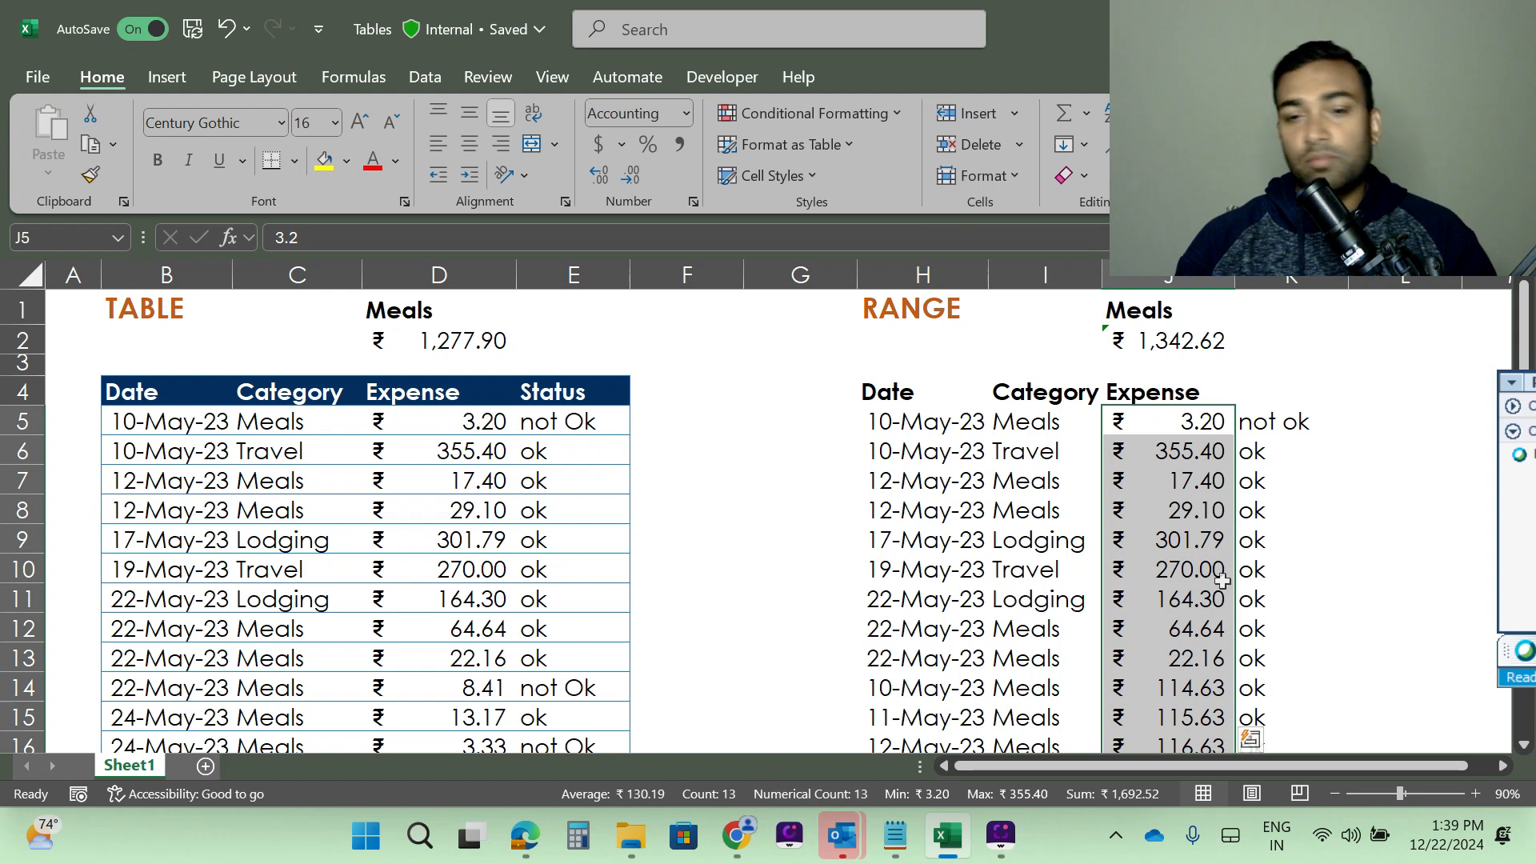
{"action": "scroll", "coordinate": [1225, 577], "scroll_direction": "down", "scroll_amount": 2}
{"action": "left_click", "coordinate": [1154, 636]}
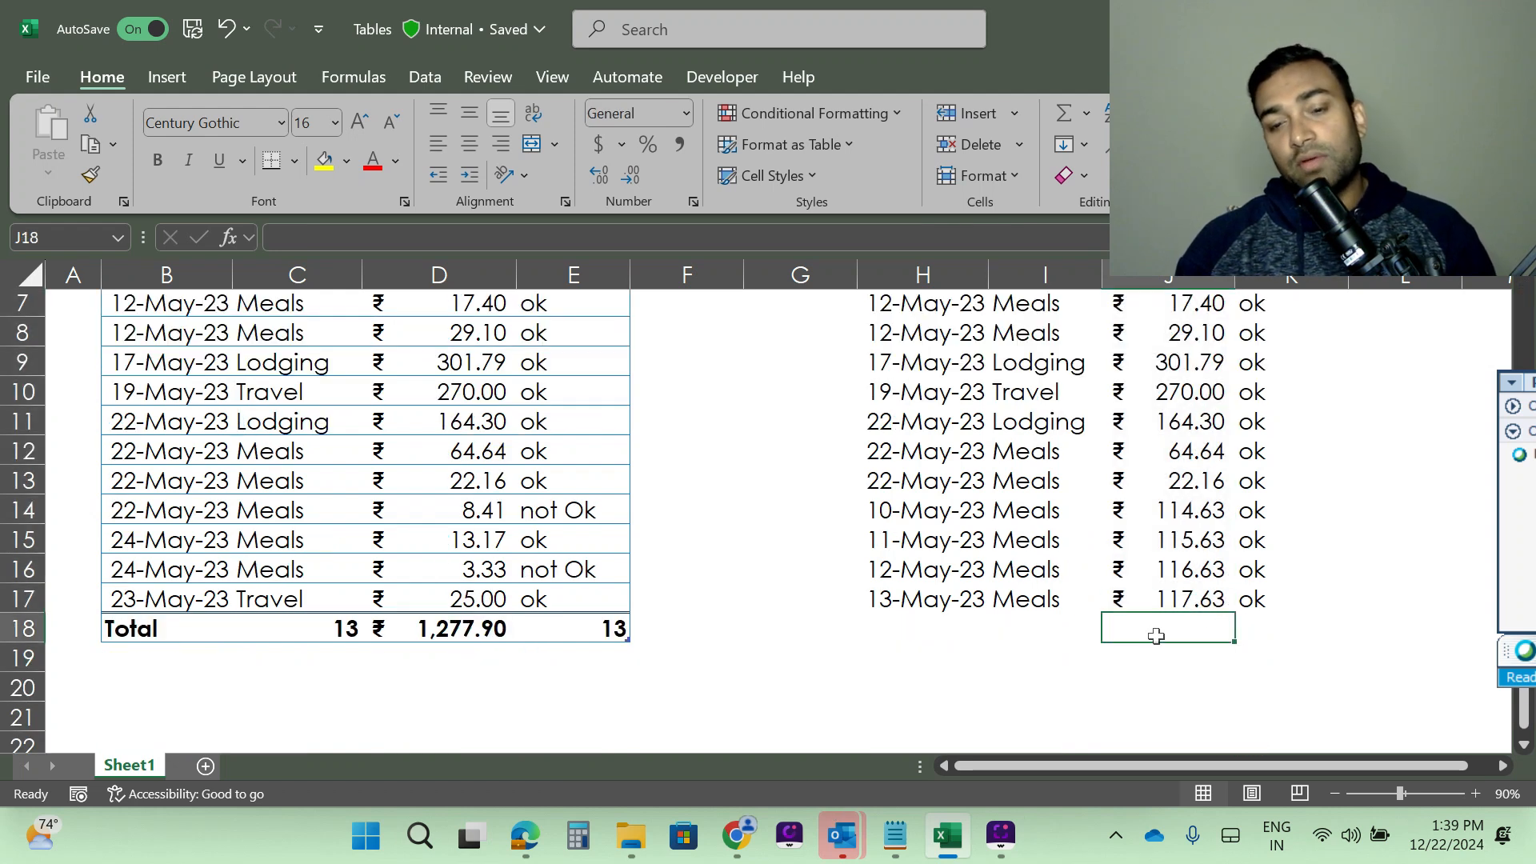
- Enter the formula =COUNT(K5:K17) in K18 beneath the plain range's status column and reselect the cell to check it
{"action": "left_click", "coordinate": [1268, 628]}
{"action": "type", "text": "="}
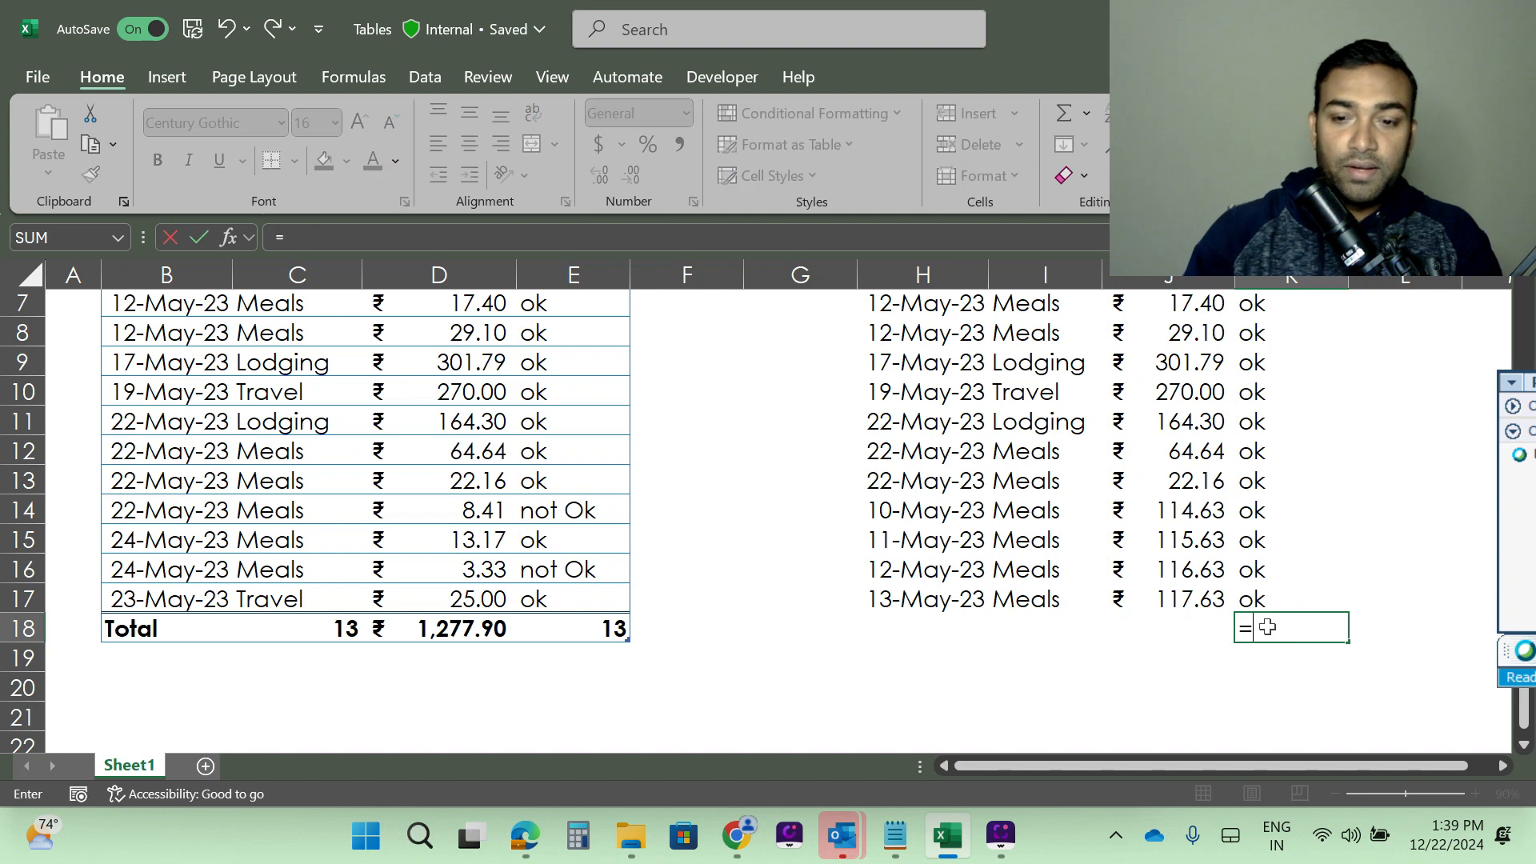
{"action": "type", "text": "count"}
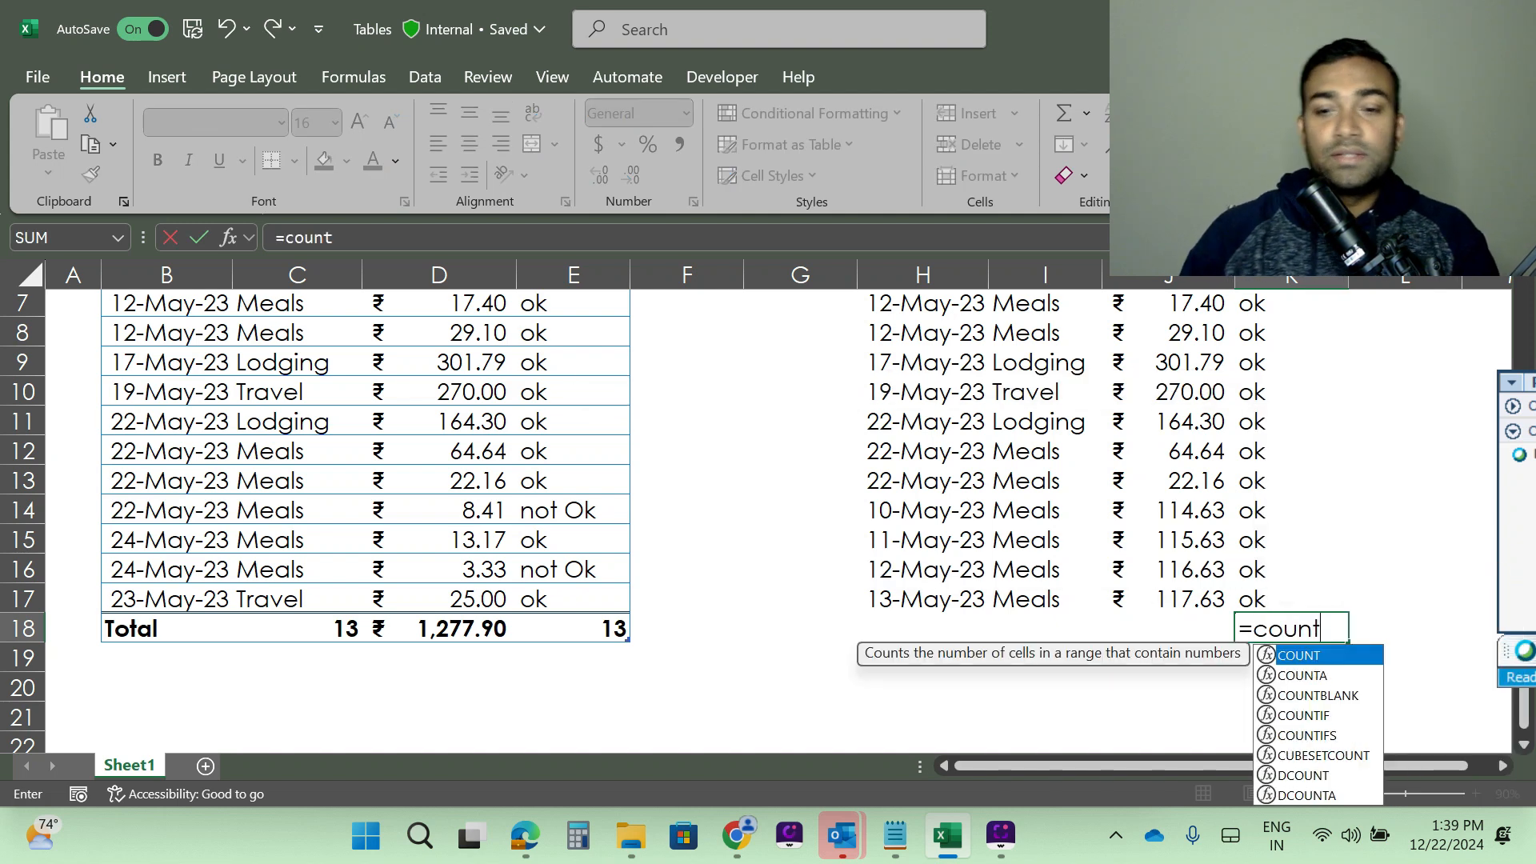
{"action": "key", "text": "Tab"}
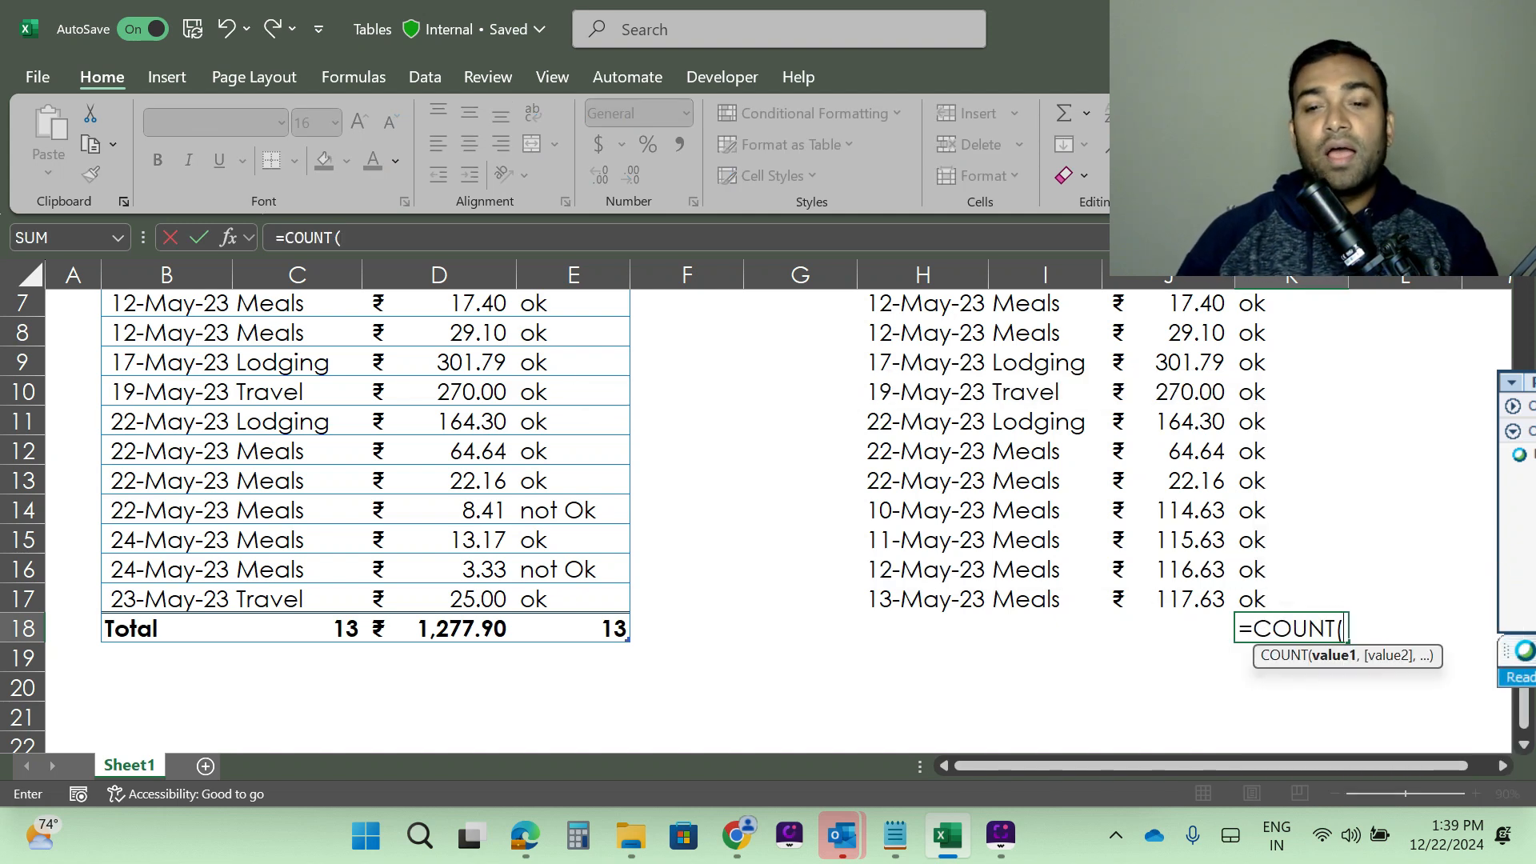
{"action": "left_click_drag", "start_coordinate": [1288, 600], "coordinate": [1285, 422]}
{"action": "key", "text": "Return"}
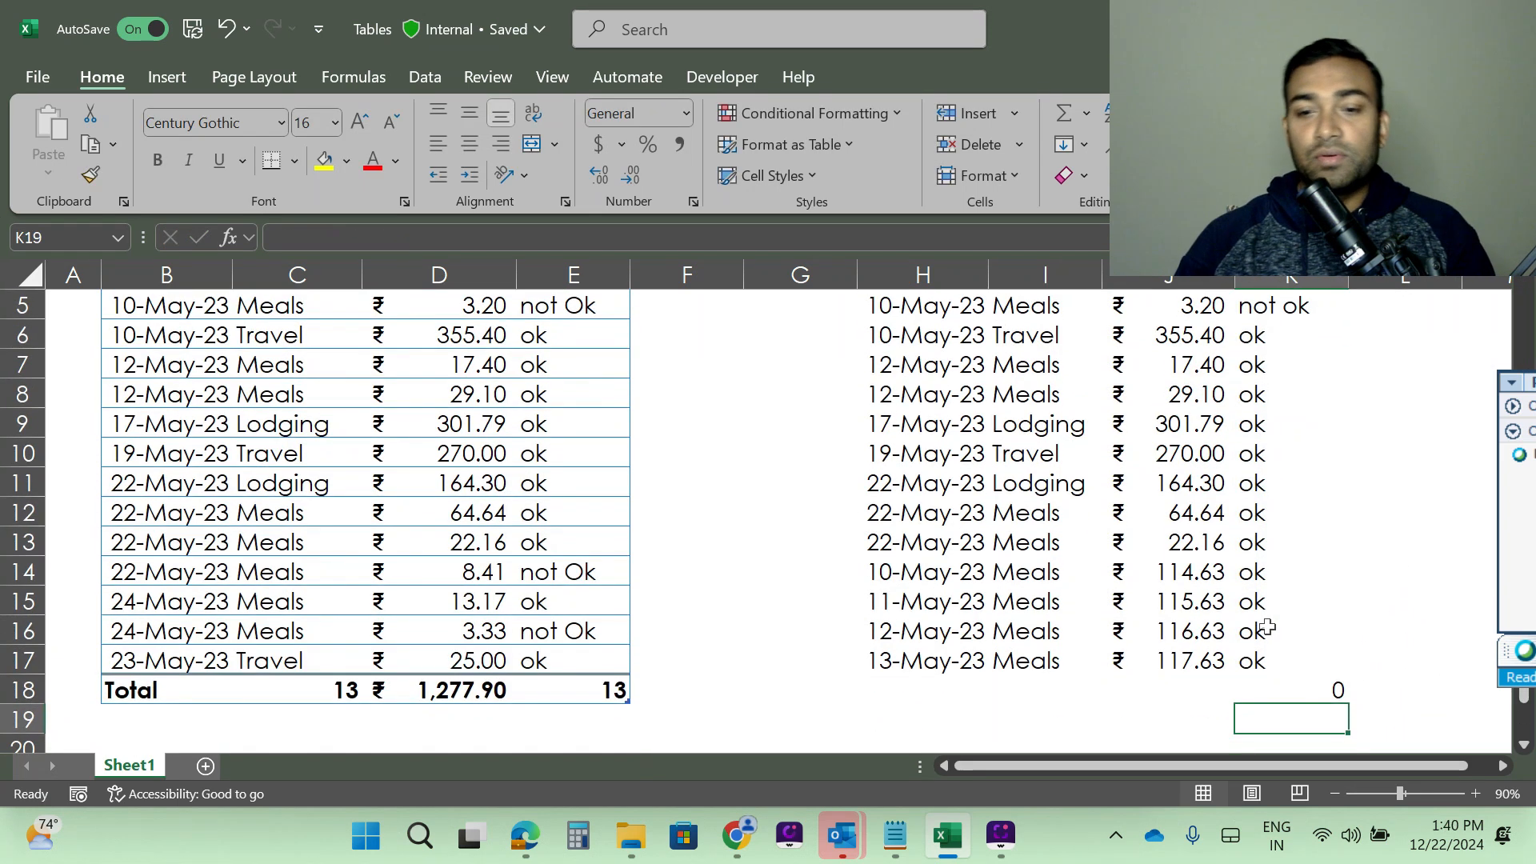
{"action": "left_click", "coordinate": [1285, 684]}
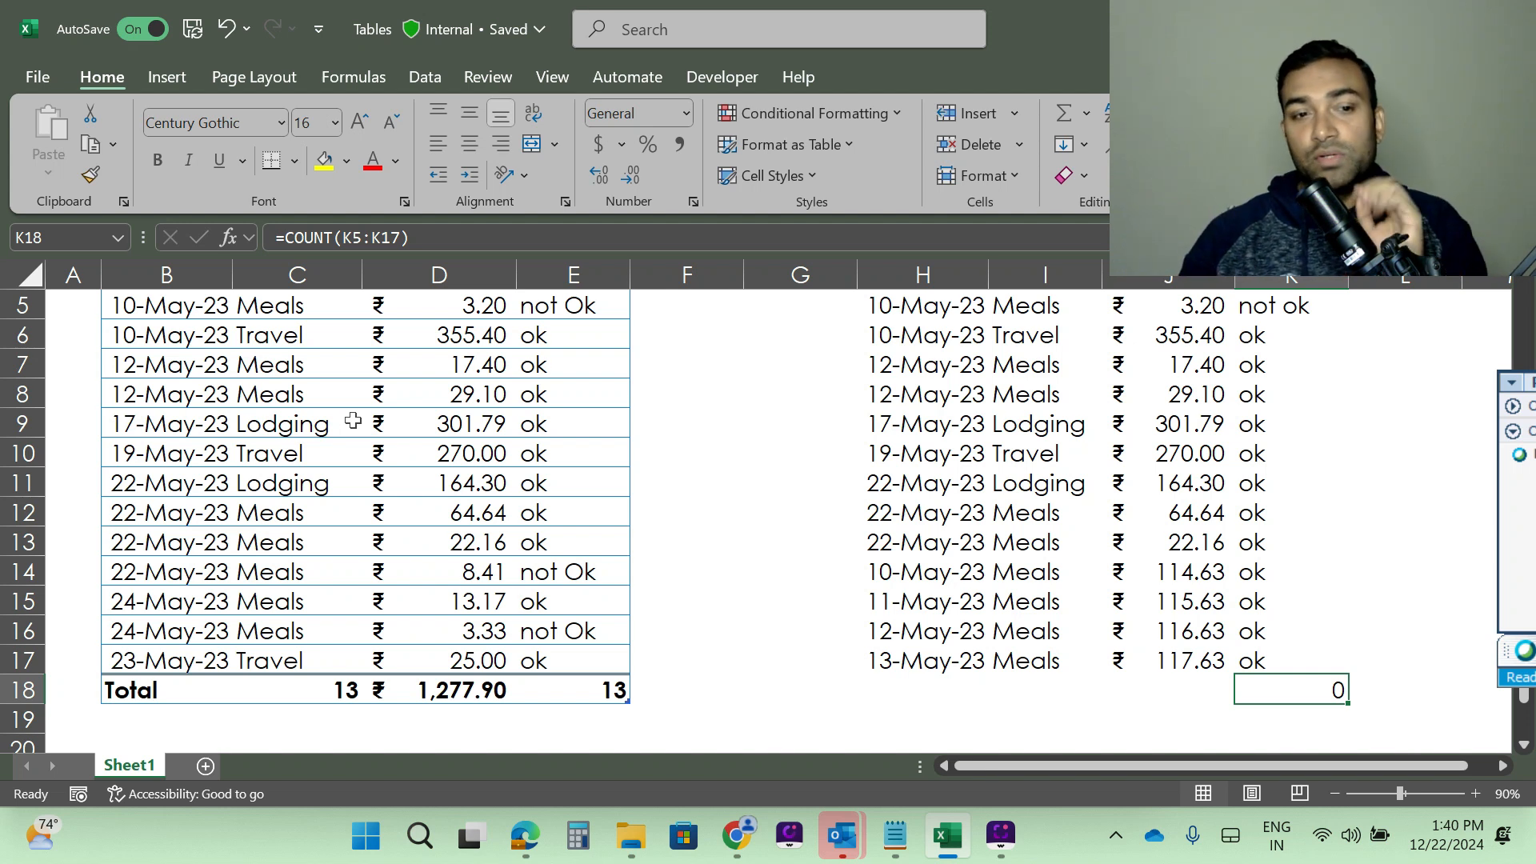
- Select cell C9 in the table and look through the sheet from the headings down past the total row
{"action": "scroll", "coordinate": [553, 558], "scroll_direction": "up", "scroll_amount": 2}
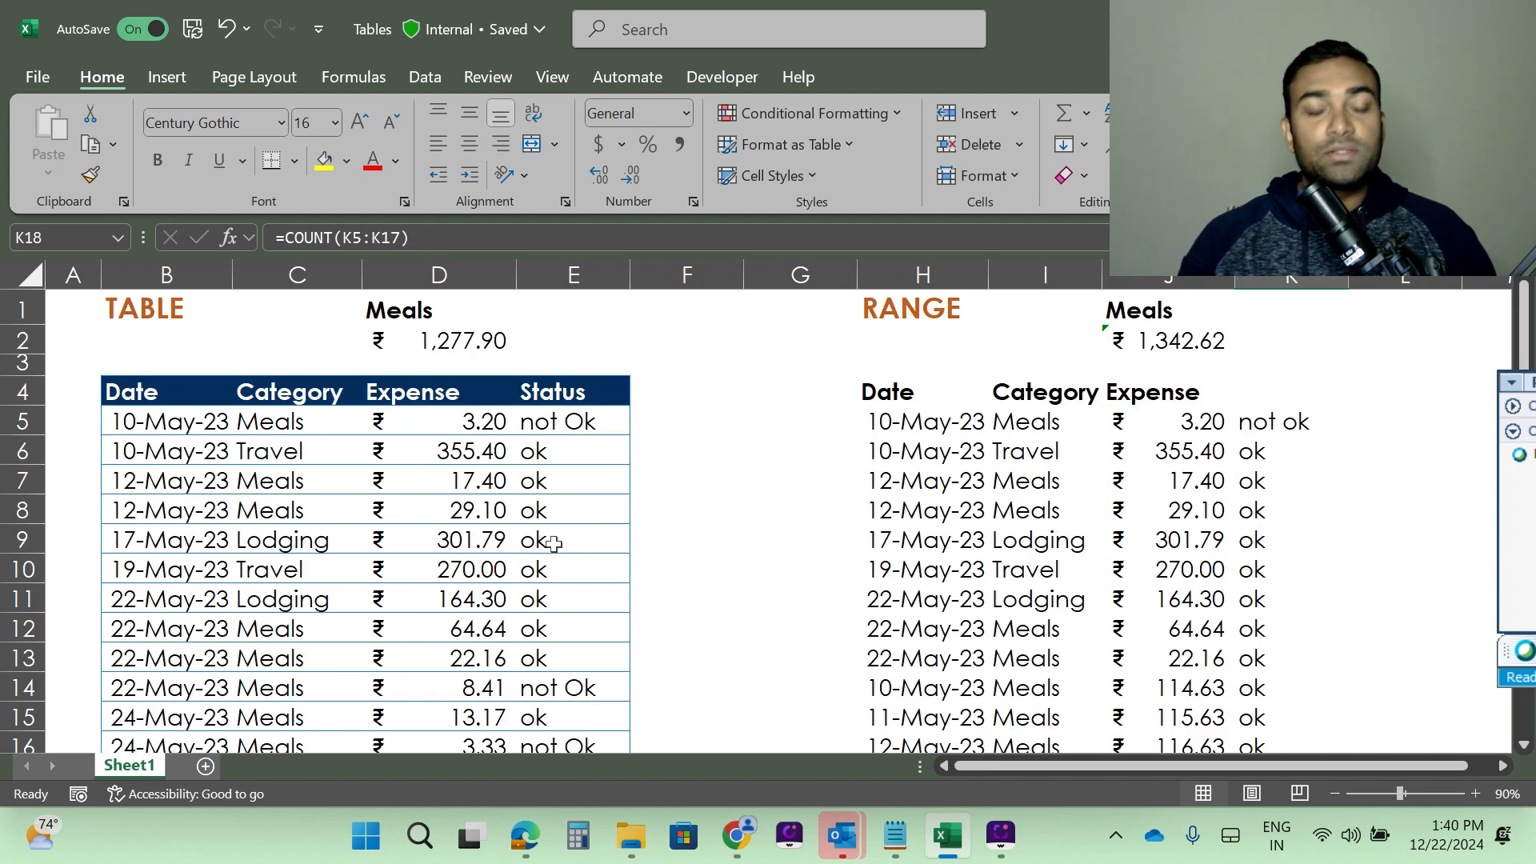
{"action": "left_click", "coordinate": [272, 542]}
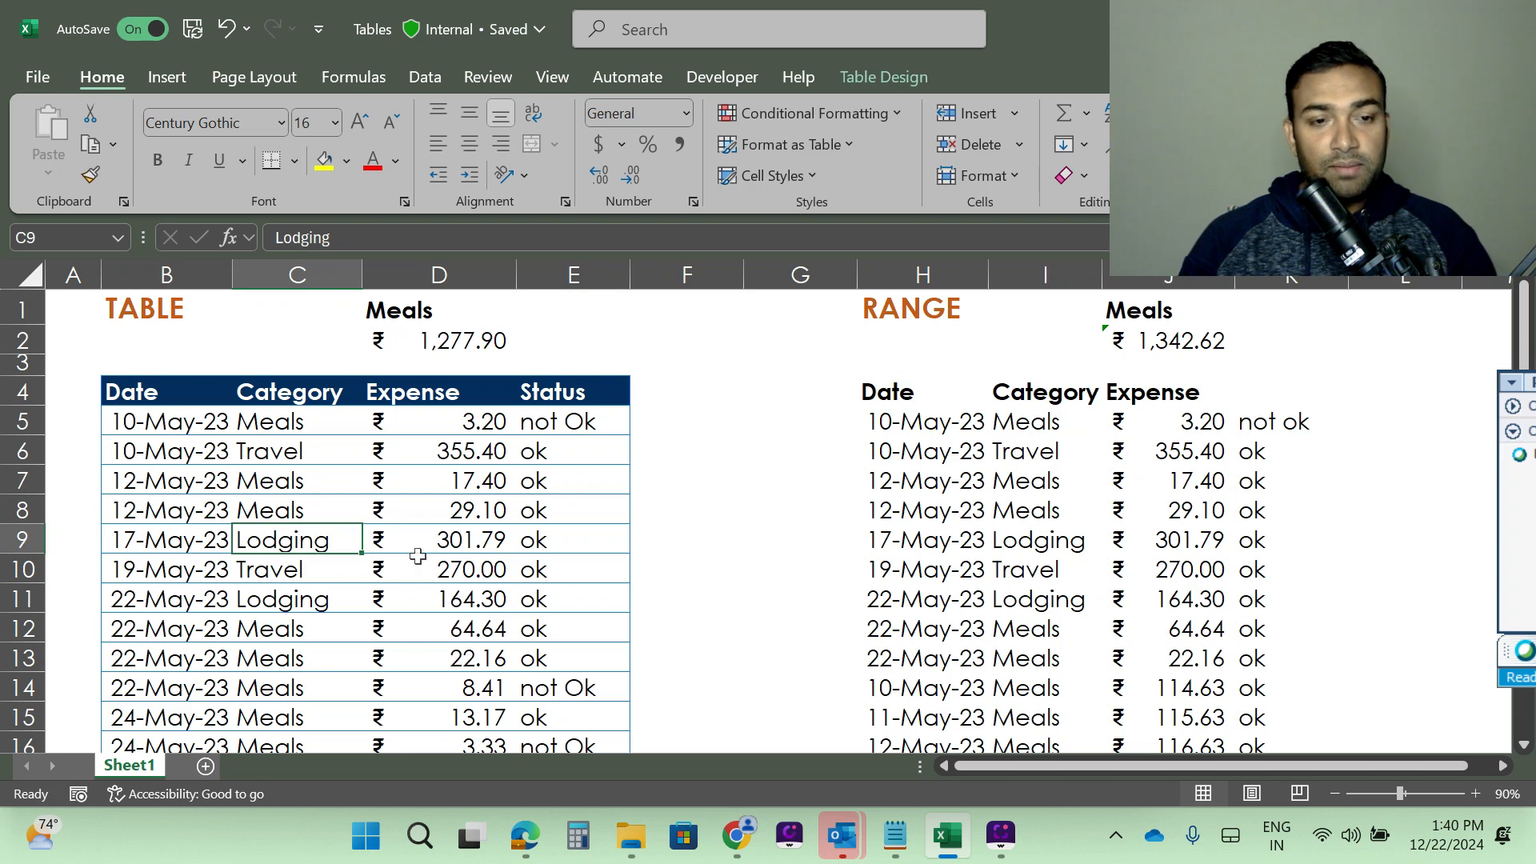
{"action": "scroll", "coordinate": [416, 558], "scroll_direction": "down", "scroll_amount": 3}
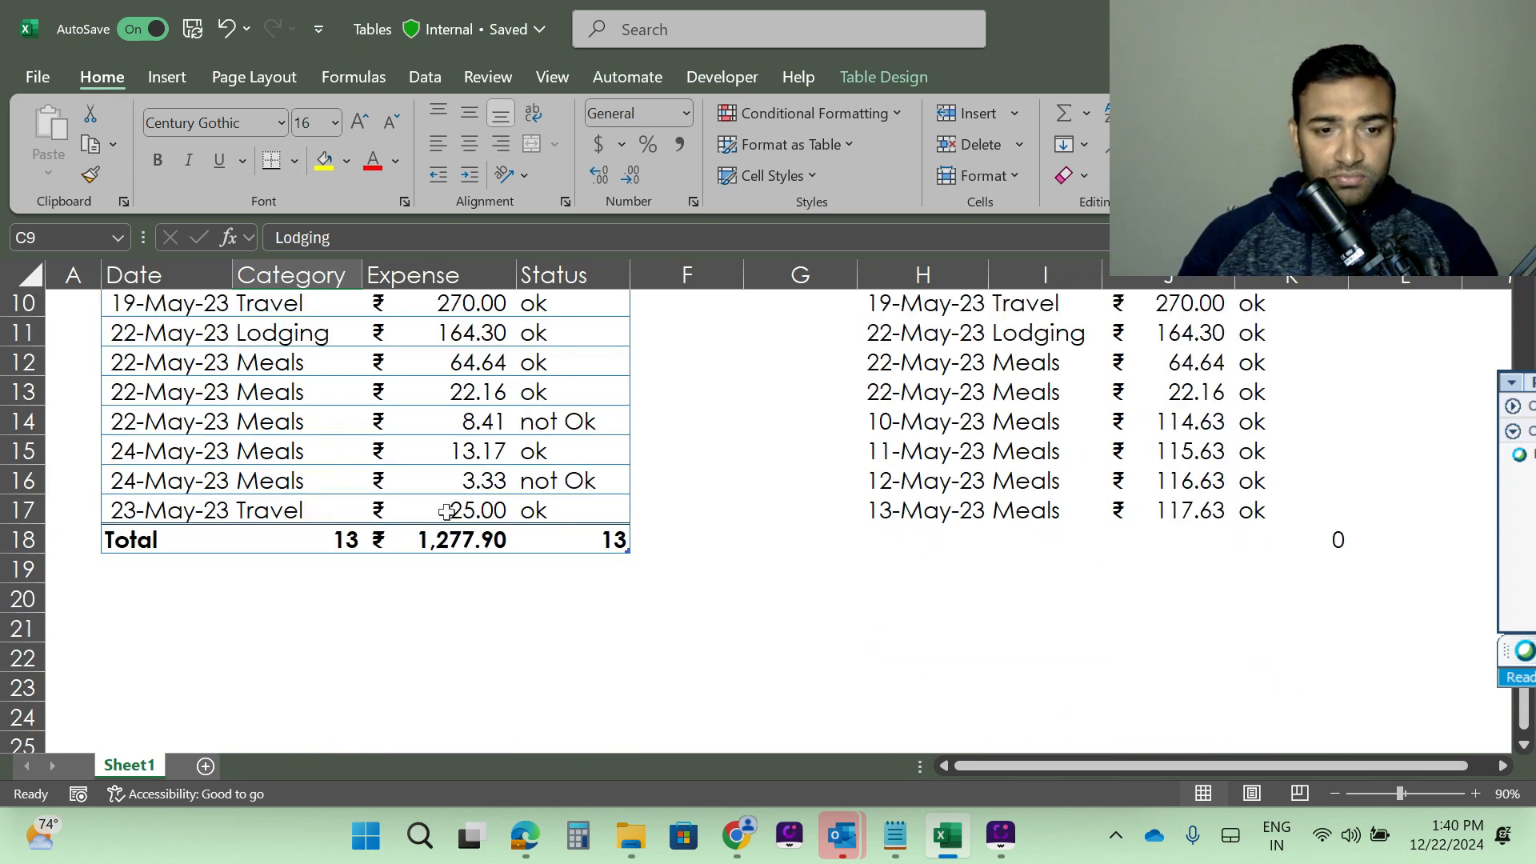
{"action": "scroll", "coordinate": [446, 512], "scroll_direction": "down", "scroll_amount": 6}
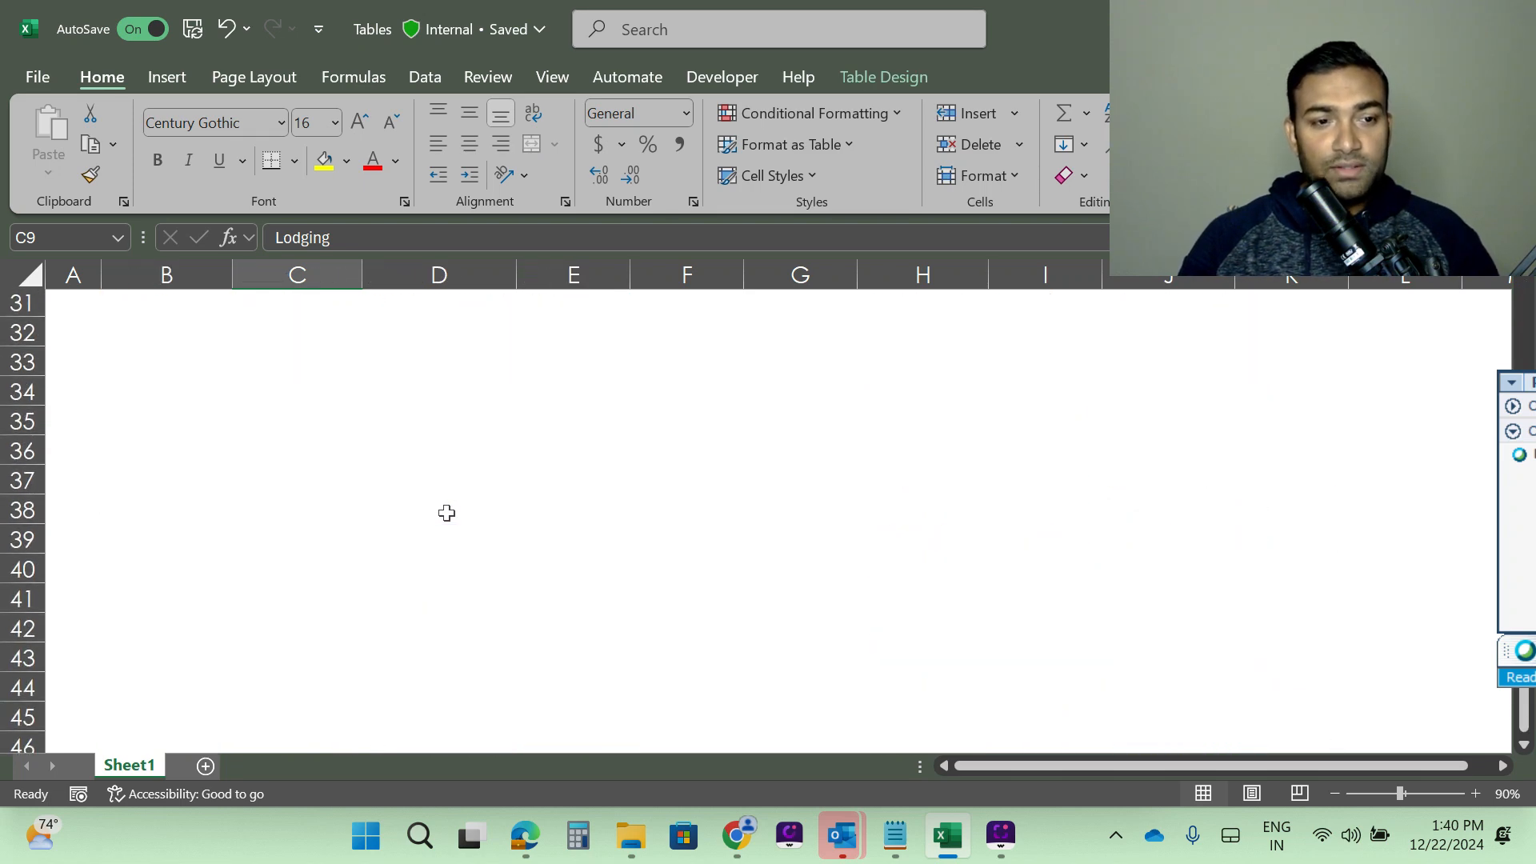
- Examine how the table's column headings behave compared with the plain range's, from the first rows to below the total row, with C9 selected
{"action": "scroll", "coordinate": [446, 513], "scroll_direction": "up", "scroll_amount": 9}
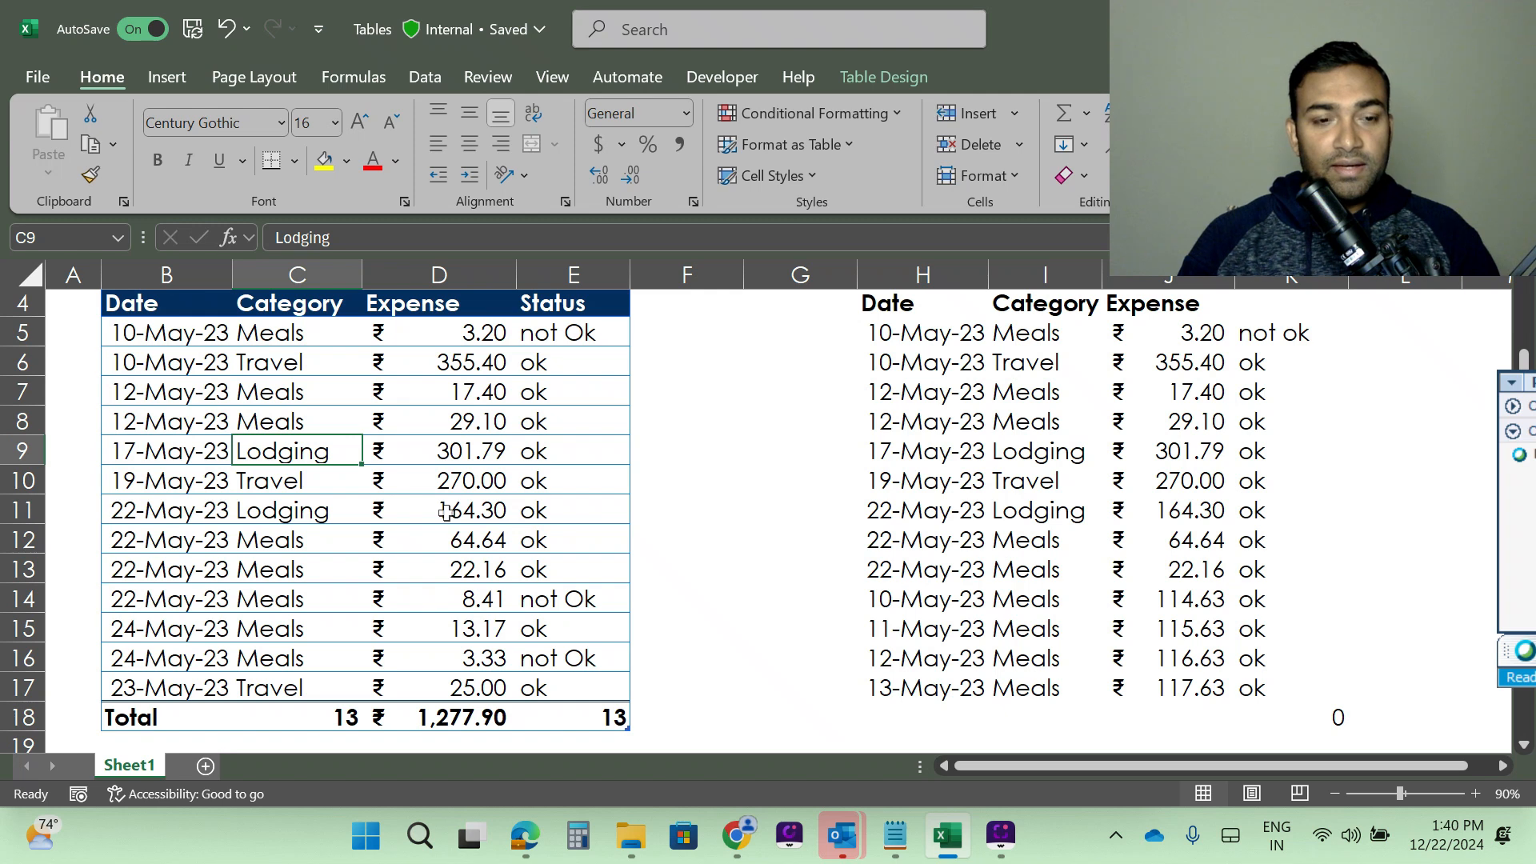
{"action": "scroll", "coordinate": [446, 512], "scroll_direction": "down", "scroll_amount": 2}
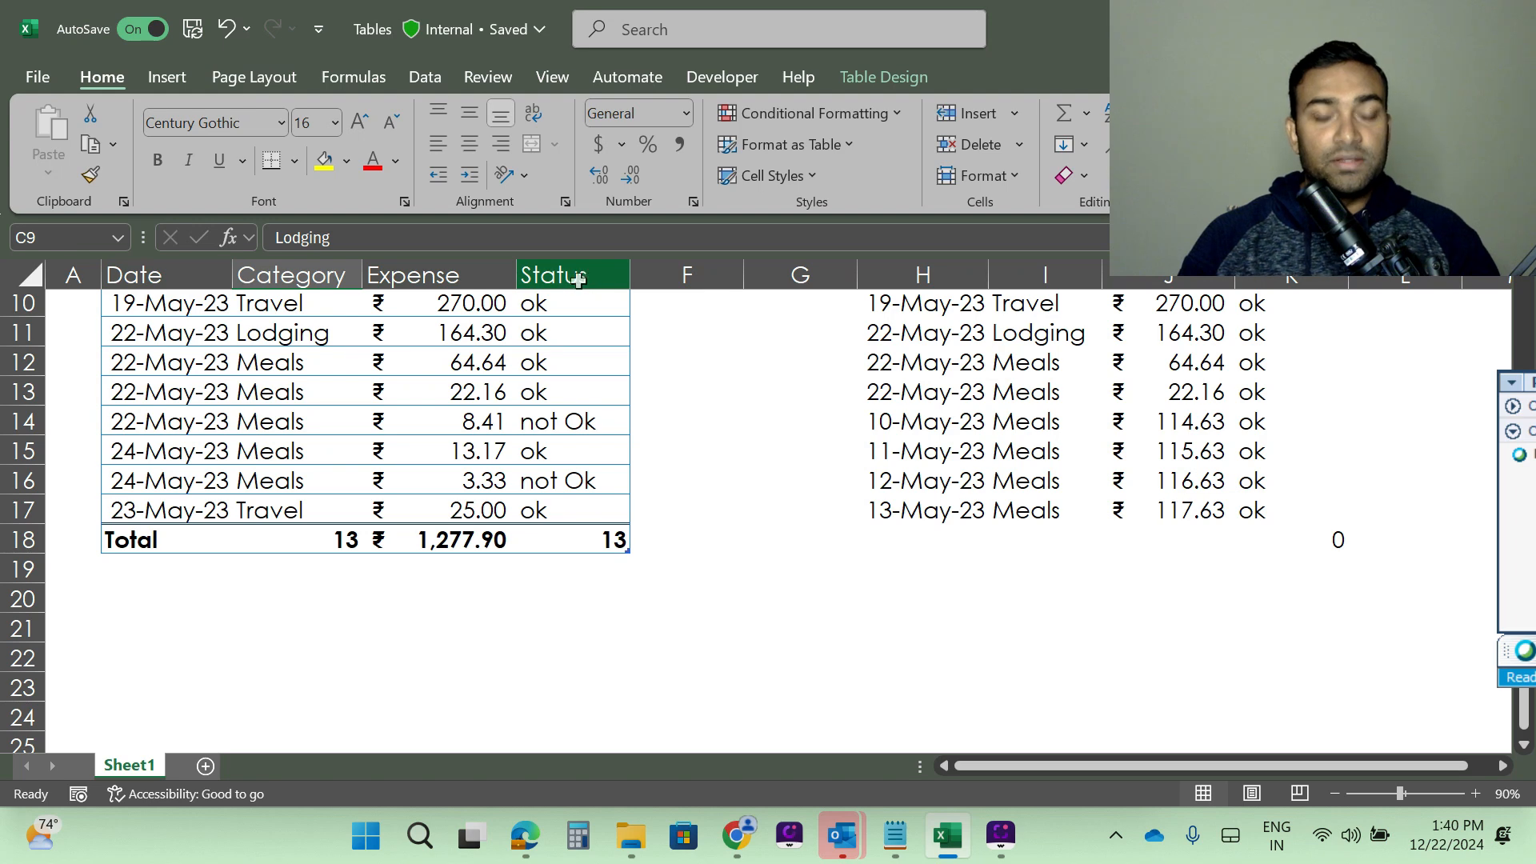
{"action": "scroll", "coordinate": [512, 400], "scroll_direction": "down", "scroll_amount": 2}
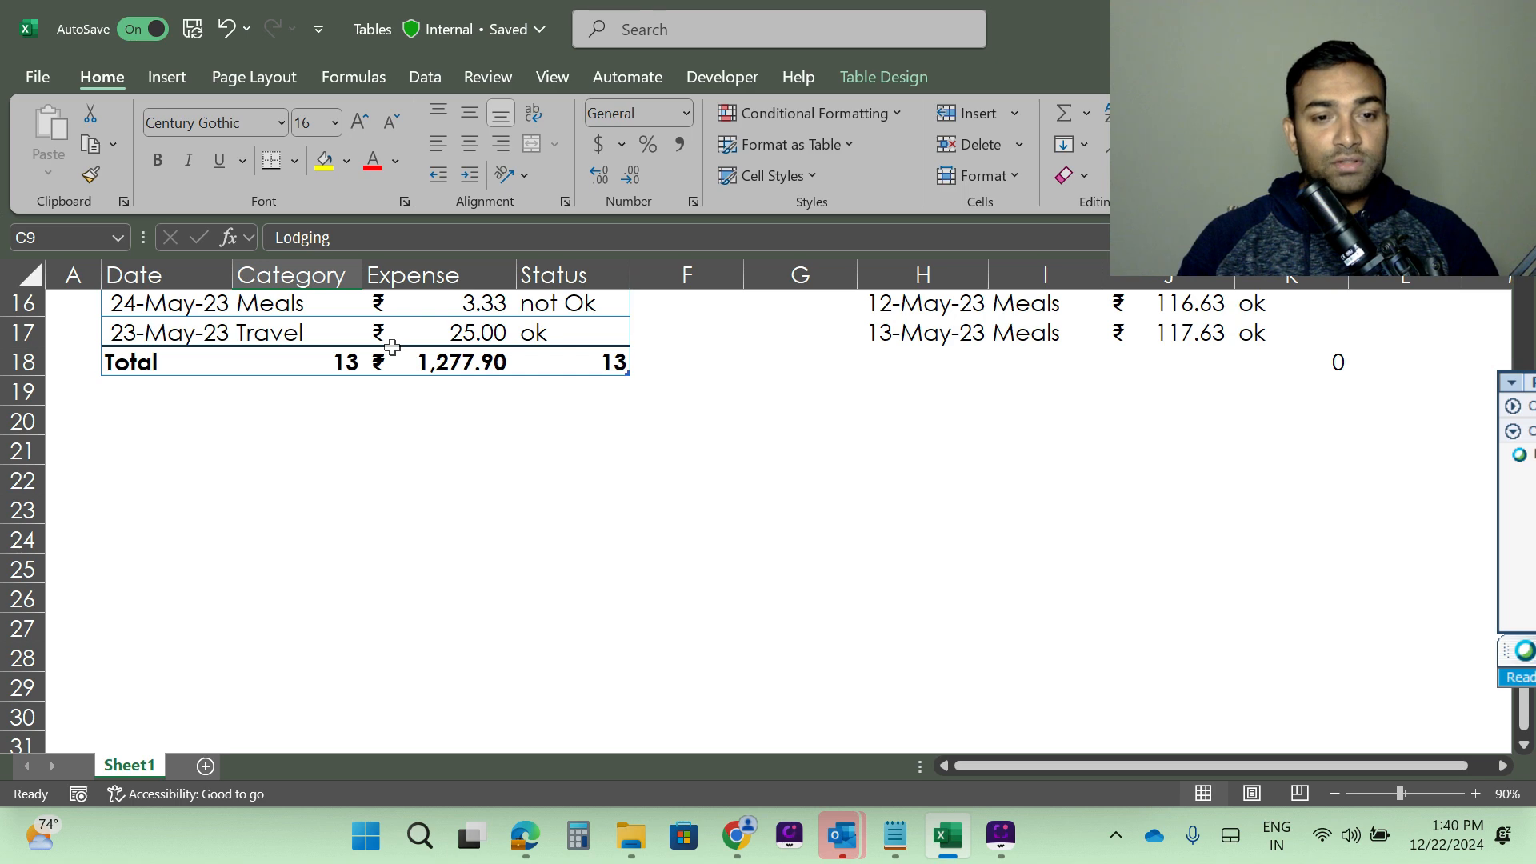
{"action": "scroll", "coordinate": [392, 347], "scroll_direction": "down", "scroll_amount": 1}
{"action": "scroll", "coordinate": [392, 348], "scroll_direction": "up", "scroll_amount": 3}
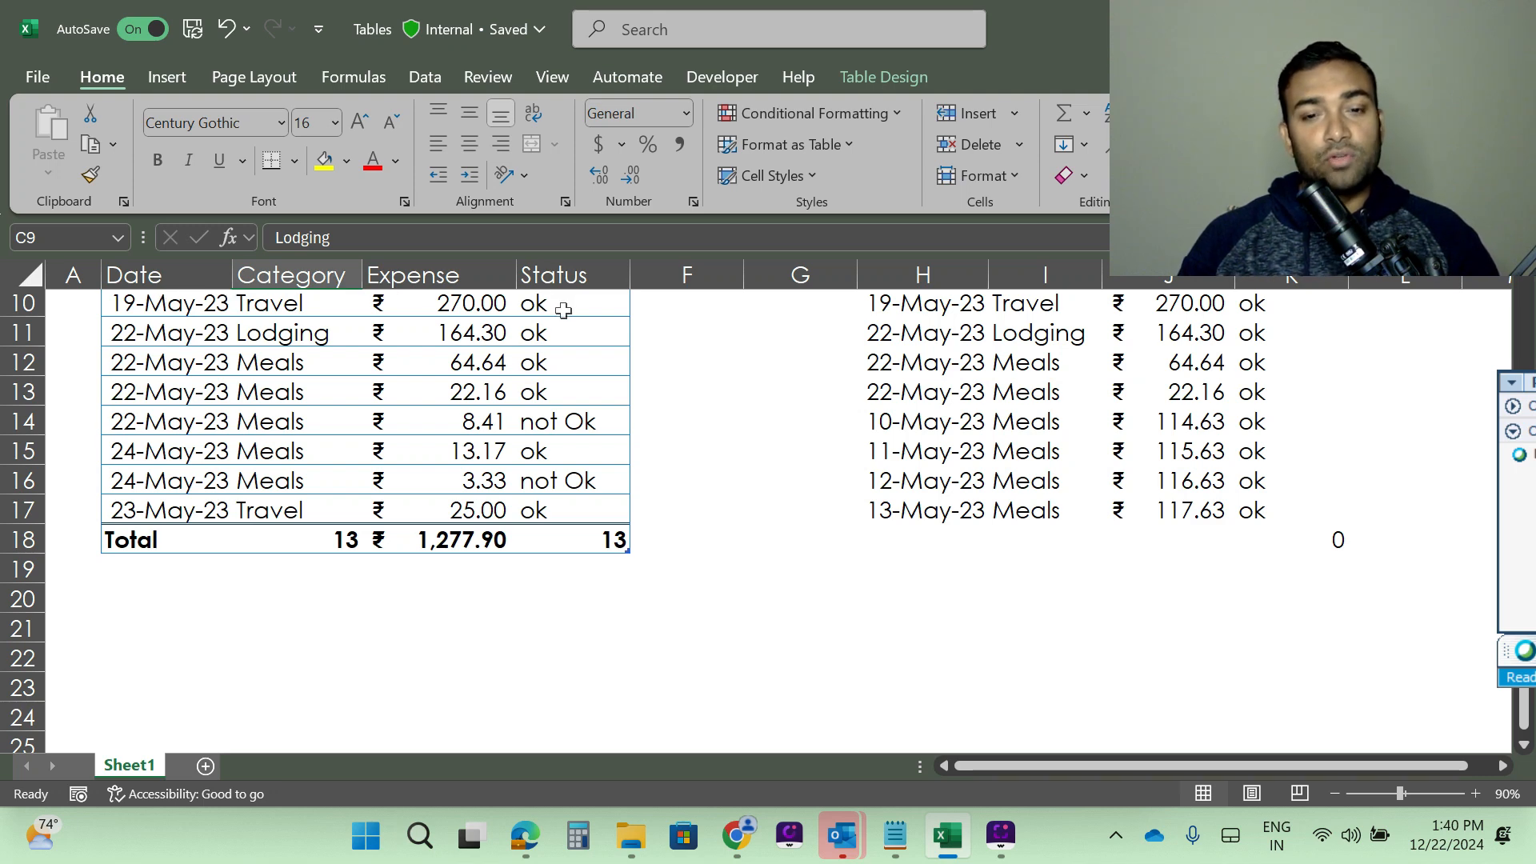
{"action": "scroll", "coordinate": [1085, 465], "scroll_direction": "up", "scroll_amount": 3}
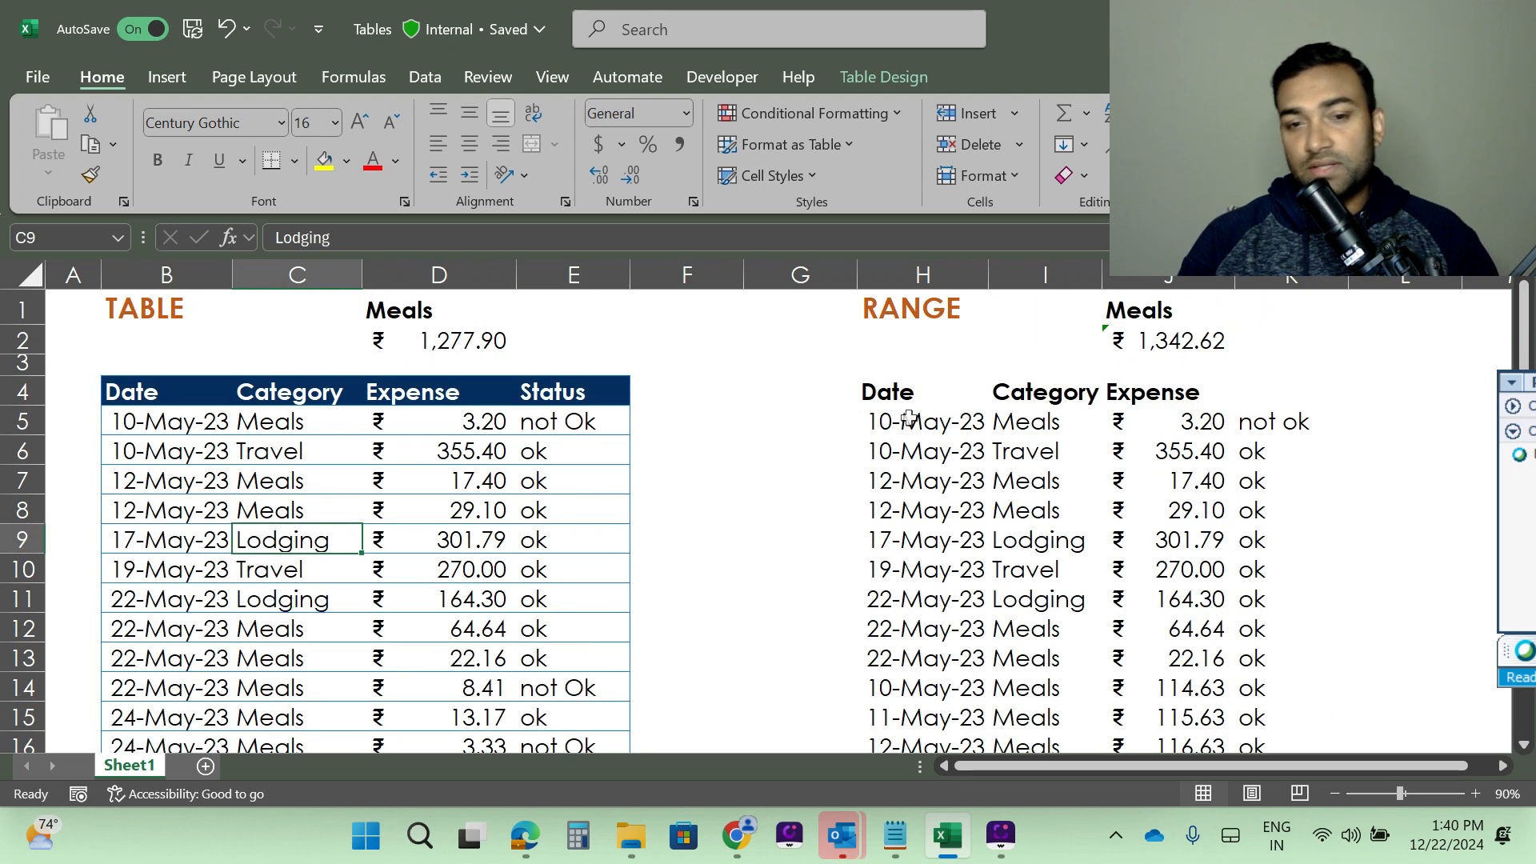
{"action": "scroll", "coordinate": [1009, 412], "scroll_direction": "down", "scroll_amount": 8}
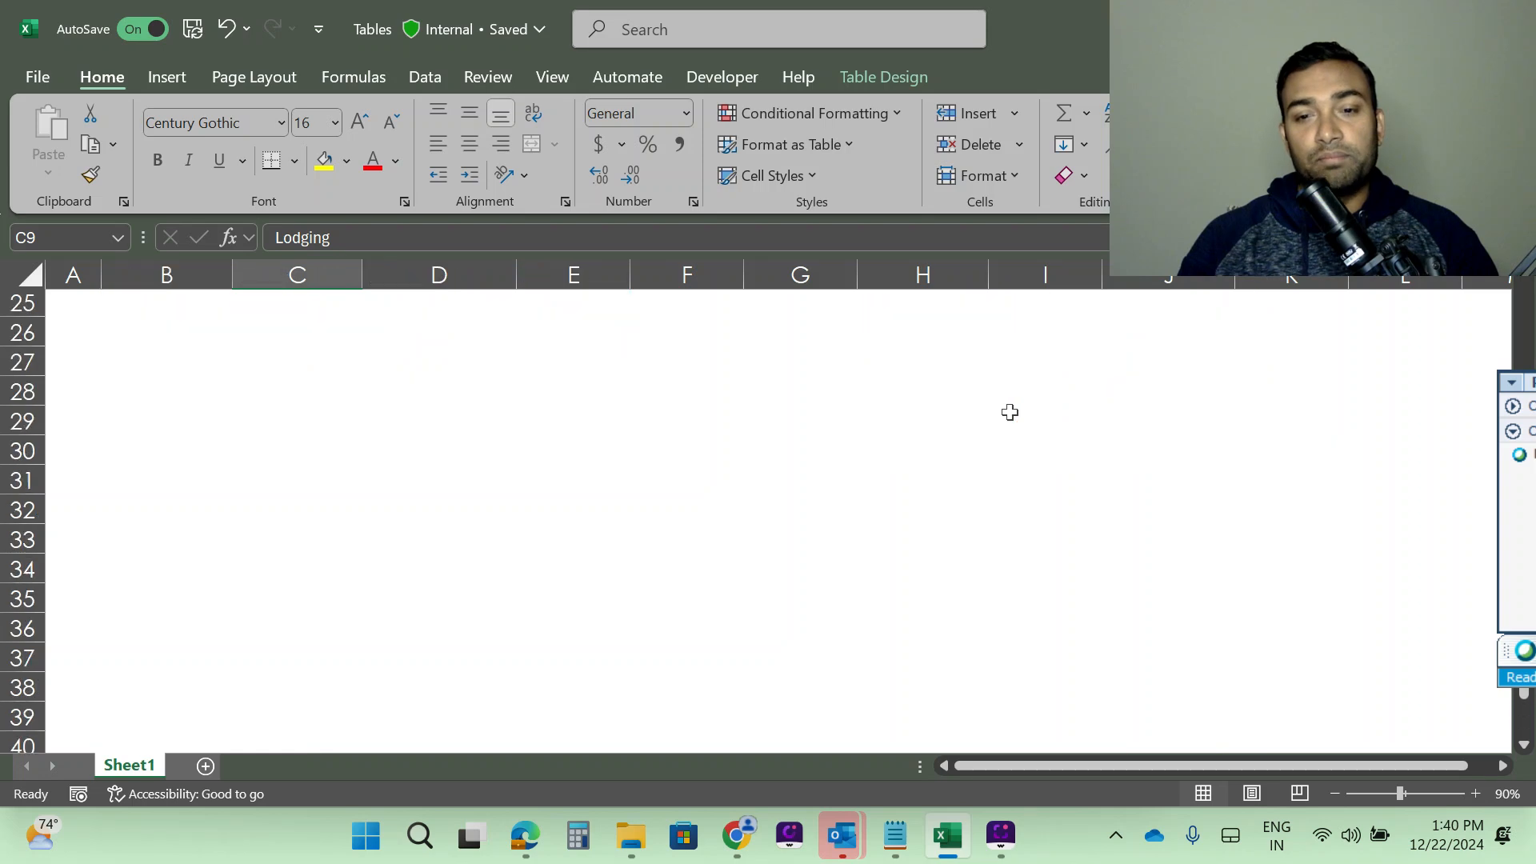
{"action": "scroll", "coordinate": [1010, 413], "scroll_direction": "up", "scroll_amount": 3}
{"action": "scroll", "coordinate": [1009, 412], "scroll_direction": "up", "scroll_amount": 5}
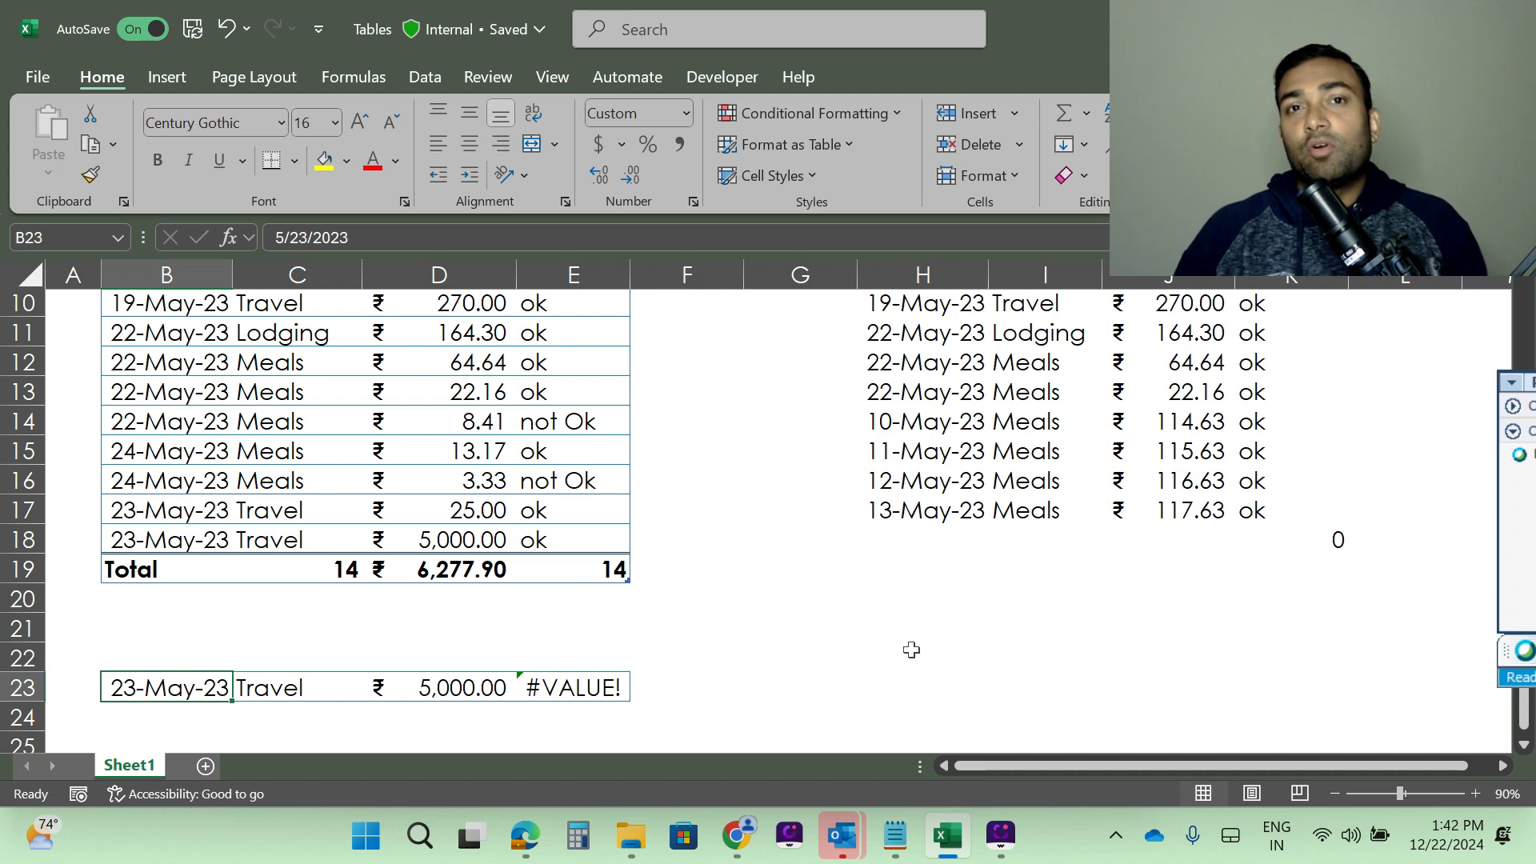
- Check the table's summary value in D2 and its total row against the added 5,000.00 Travel expense
{"action": "scroll", "coordinate": [988, 634], "scroll_direction": "up", "scroll_amount": 3}
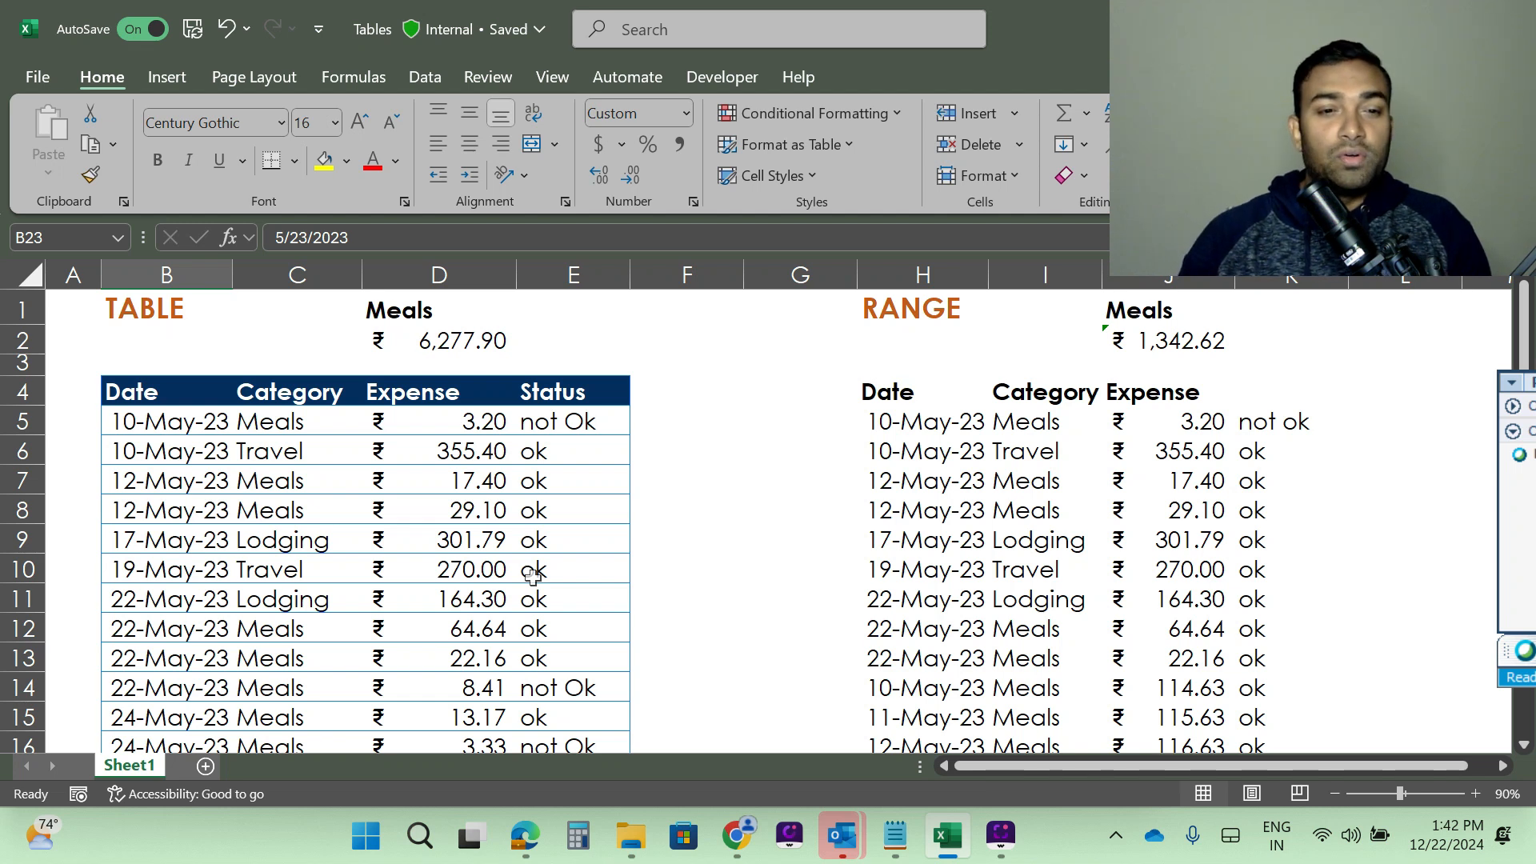
{"action": "scroll", "coordinate": [571, 452], "scroll_direction": "down", "scroll_amount": 3}
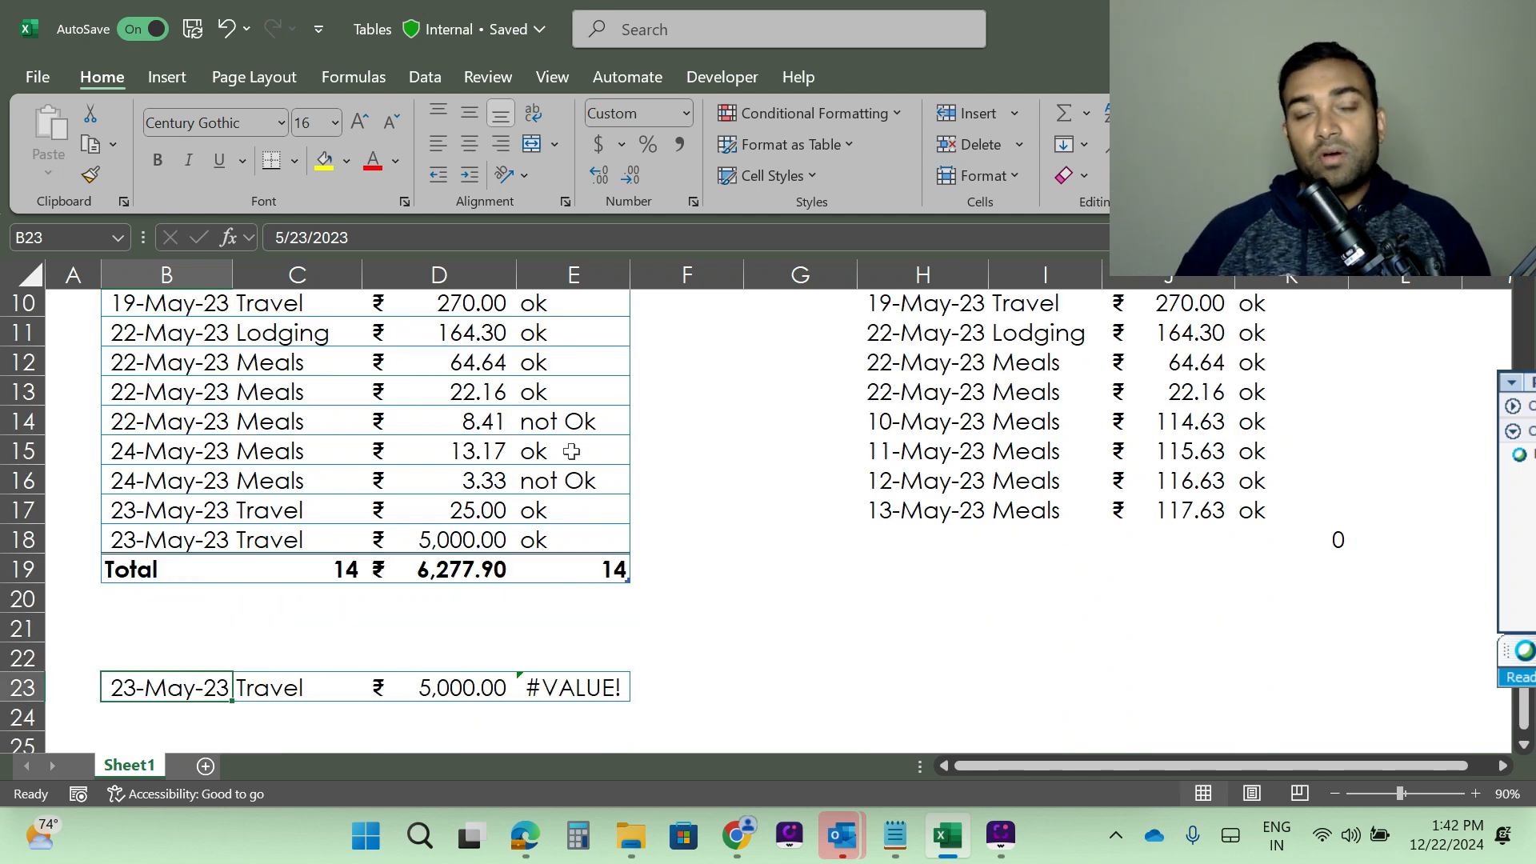